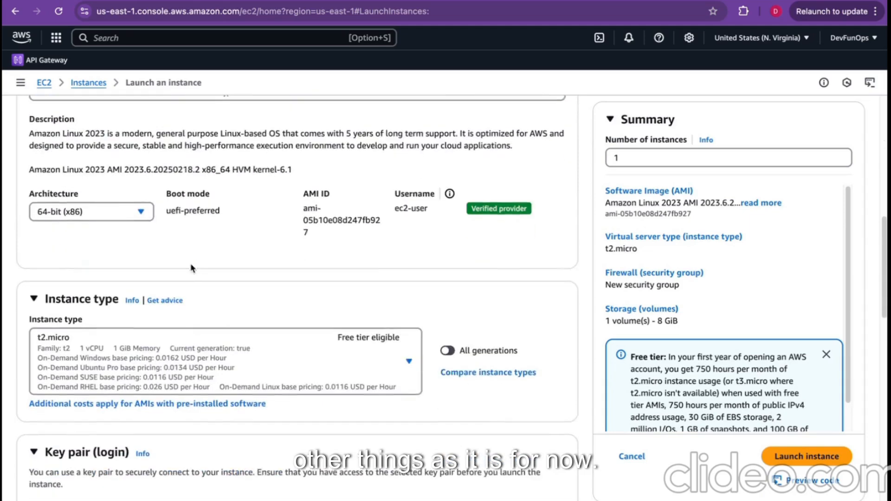
- Check which existing key pairs are available for the instance login
{"action": "scroll", "coordinate": [262, 238], "scroll_direction": "down", "scroll_amount": 2}
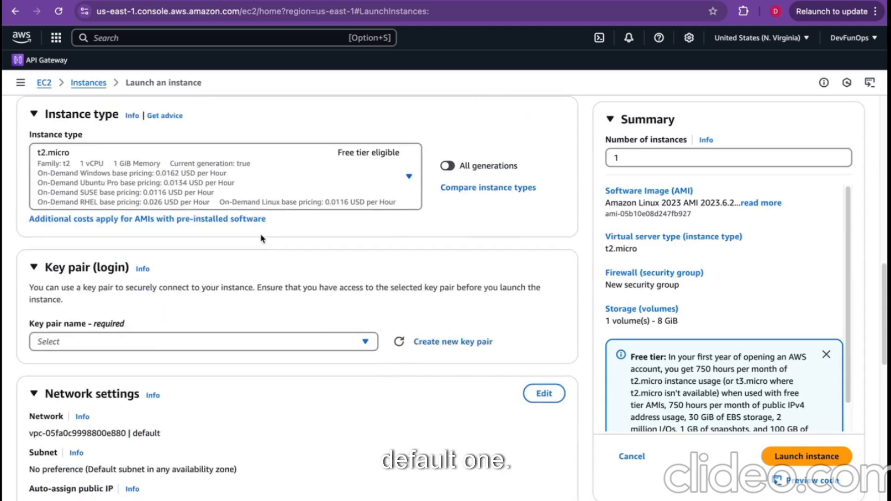
{"action": "scroll", "coordinate": [260, 239], "scroll_direction": "down", "scroll_amount": 3}
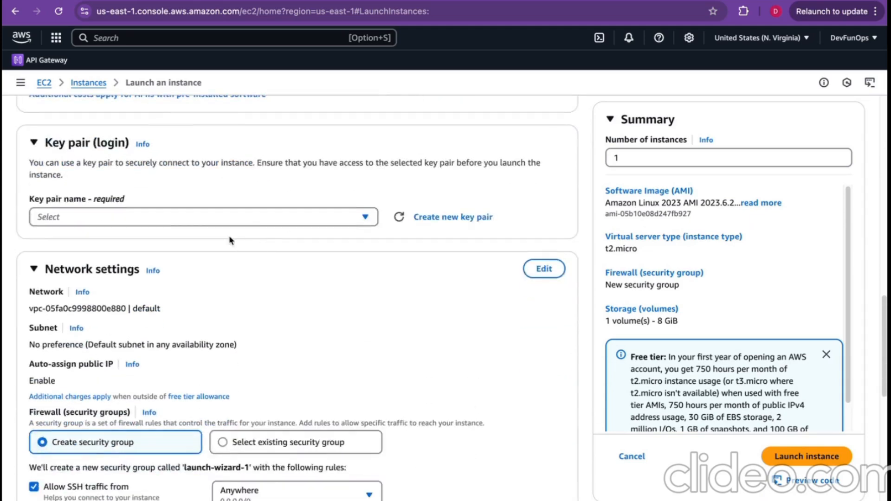
{"action": "left_click", "coordinate": [238, 221]}
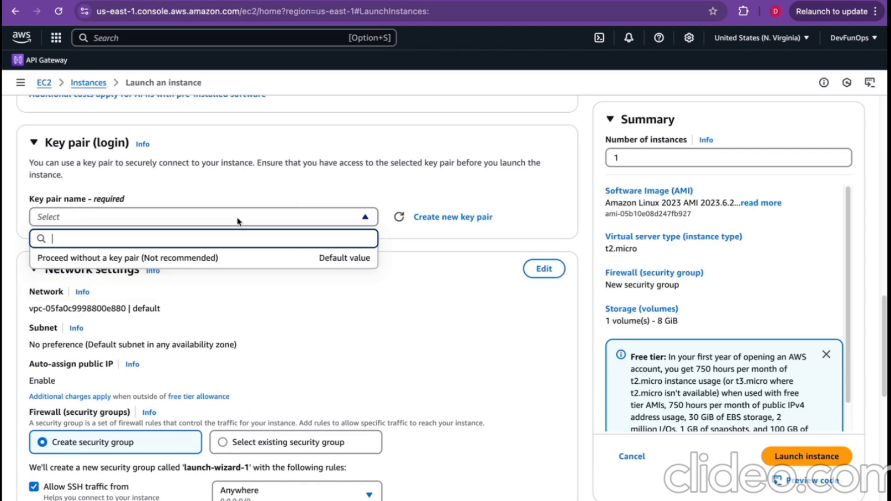
{"action": "left_click", "coordinate": [251, 180]}
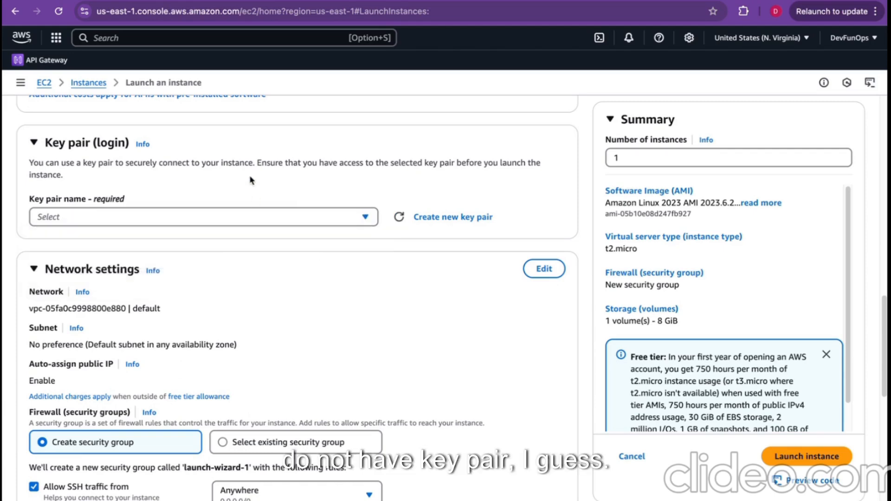
{"action": "scroll", "coordinate": [250, 180], "scroll_direction": "up", "scroll_amount": 5}
{"action": "scroll", "coordinate": [250, 181], "scroll_direction": "down", "scroll_amount": 3}
{"action": "left_click", "coordinate": [194, 325]}
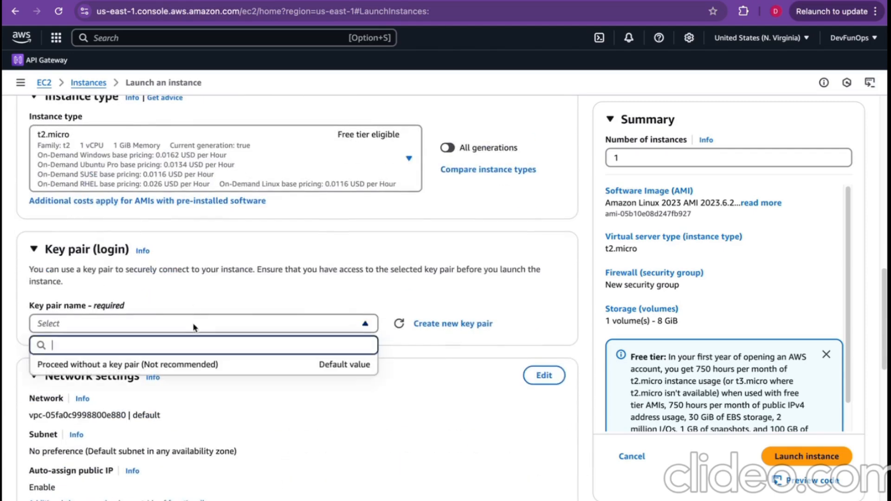
{"action": "scroll", "coordinate": [231, 291], "scroll_direction": "down", "scroll_amount": 2}
{"action": "left_click", "coordinate": [288, 223]}
- Create an RSA key pair named alb-test-key-pair in .pem format and show the downloaded file in its folder
{"action": "left_click", "coordinate": [436, 245]}
{"action": "left_click", "coordinate": [356, 200]}
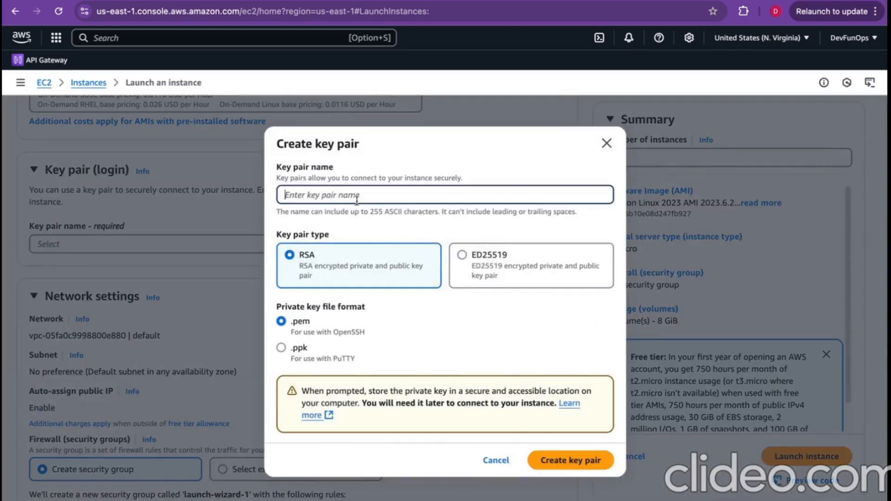
{"action": "type", "text": "te"}
{"action": "key", "text": "BackSpace"}
{"action": "key", "text": "BackSpace"}
{"action": "type", "text": "alb-test-key-pair"}
{"action": "left_click", "coordinate": [575, 460]}
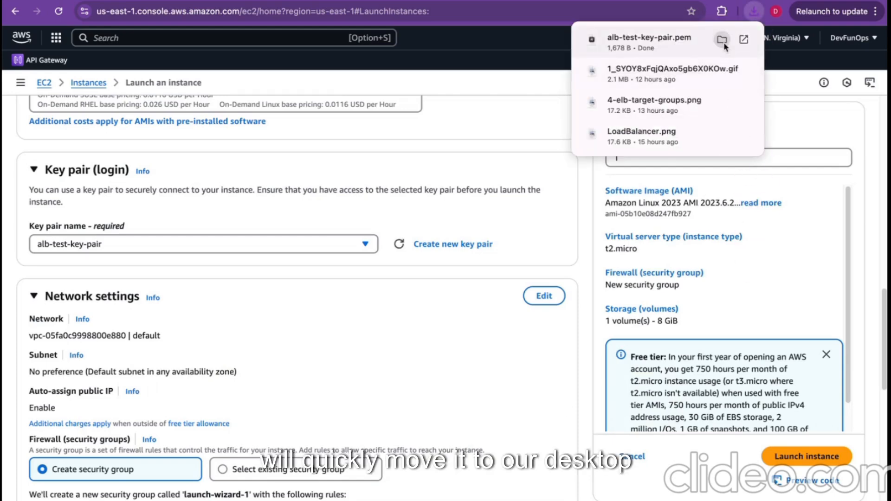
{"action": "left_click", "coordinate": [723, 41]}
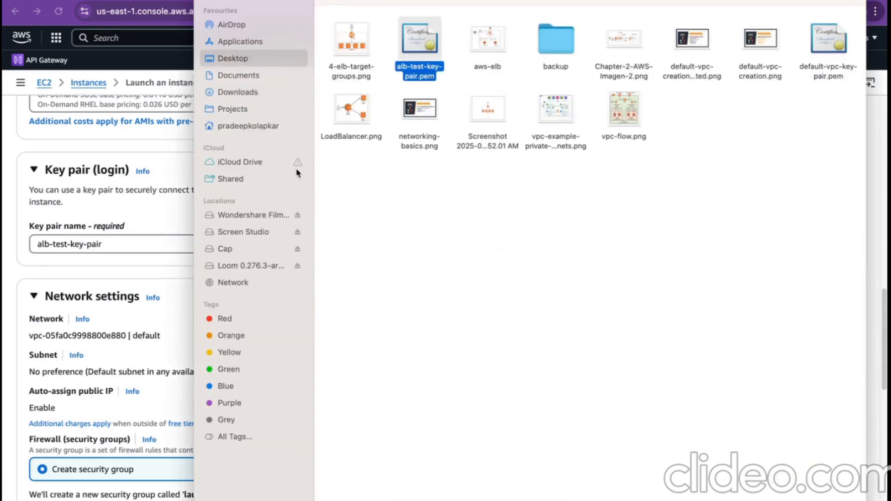
{"action": "key", "text": "super+w"}
- Edit the network settings to keep the default VPC and use the subnet in availability zone us-east-1a
{"action": "scroll", "coordinate": [212, 295], "scroll_direction": "down", "scroll_amount": 5}
{"action": "scroll", "coordinate": [211, 295], "scroll_direction": "down", "scroll_amount": 3}
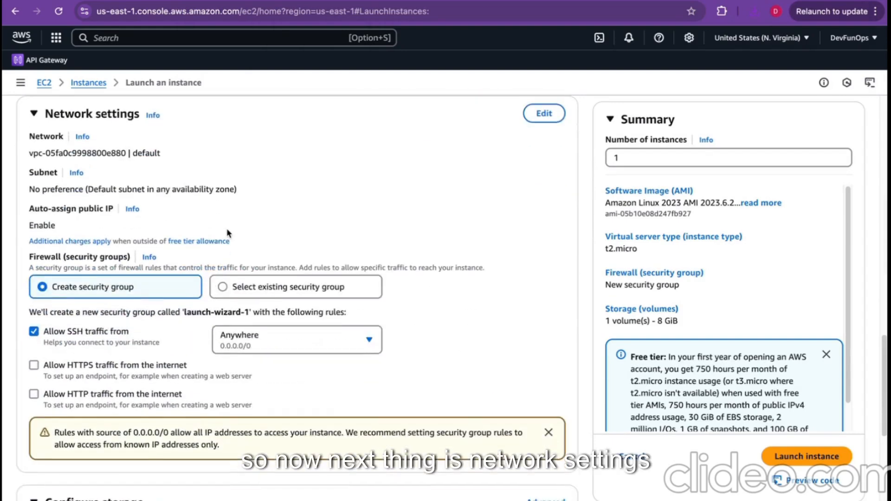
{"action": "left_click", "coordinate": [548, 117]}
{"action": "scroll", "coordinate": [291, 184], "scroll_direction": "down", "scroll_amount": 1}
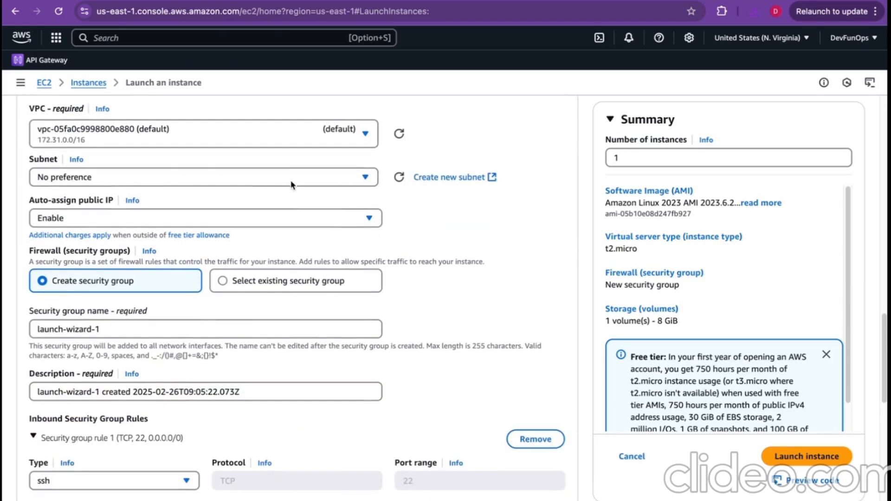
{"action": "left_click", "coordinate": [161, 135]}
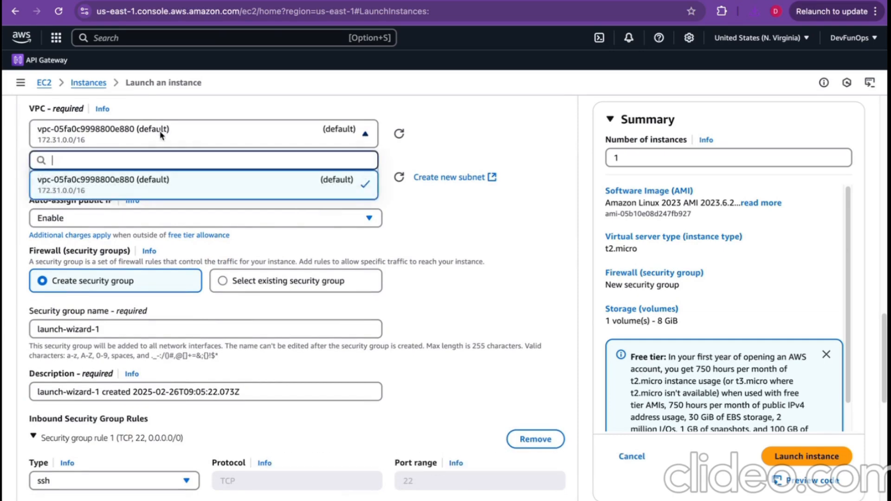
{"action": "left_click", "coordinate": [179, 186]}
{"action": "scroll", "coordinate": [237, 200], "scroll_direction": "up", "scroll_amount": 1}
{"action": "scroll", "coordinate": [237, 200], "scroll_direction": "down", "scroll_amount": 2}
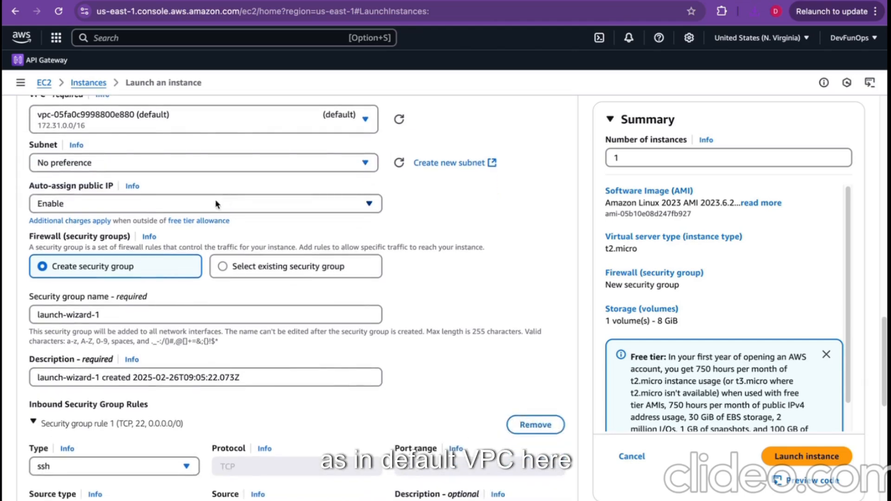
{"action": "left_click", "coordinate": [82, 163]}
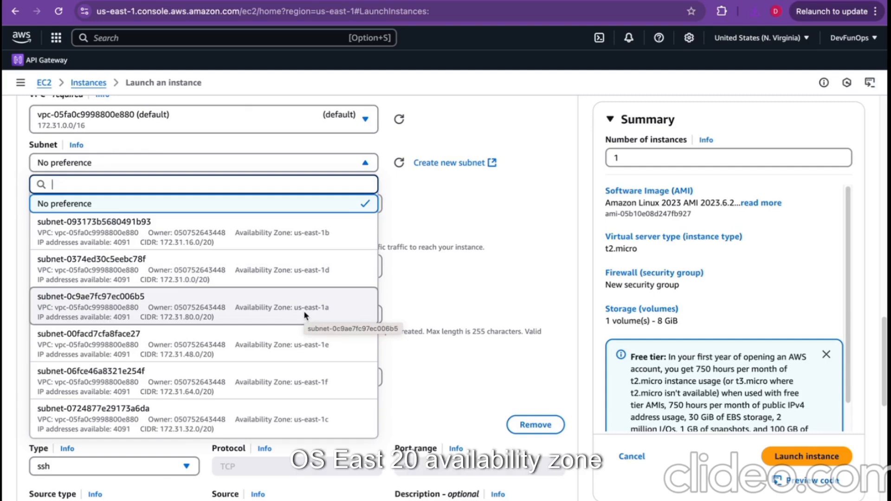
{"action": "left_click", "coordinate": [285, 315]}
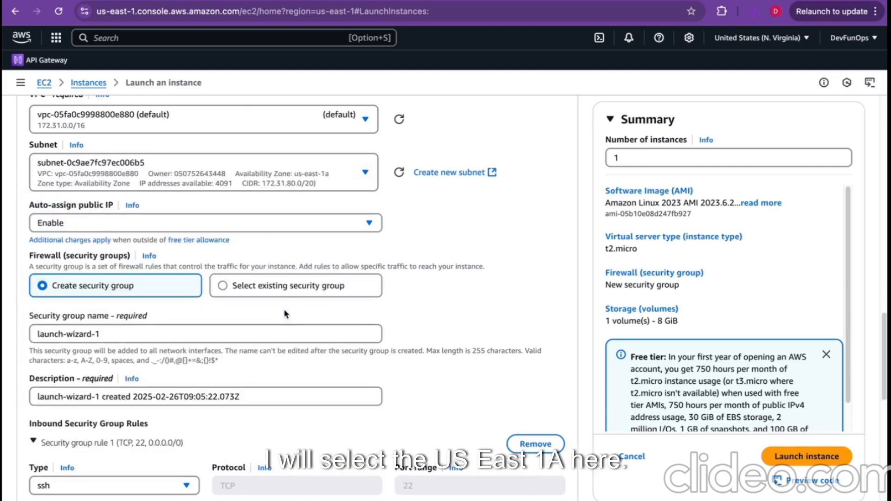
- Name the new security group test-security-group
{"action": "scroll", "coordinate": [300, 259], "scroll_direction": "down", "scroll_amount": 3}
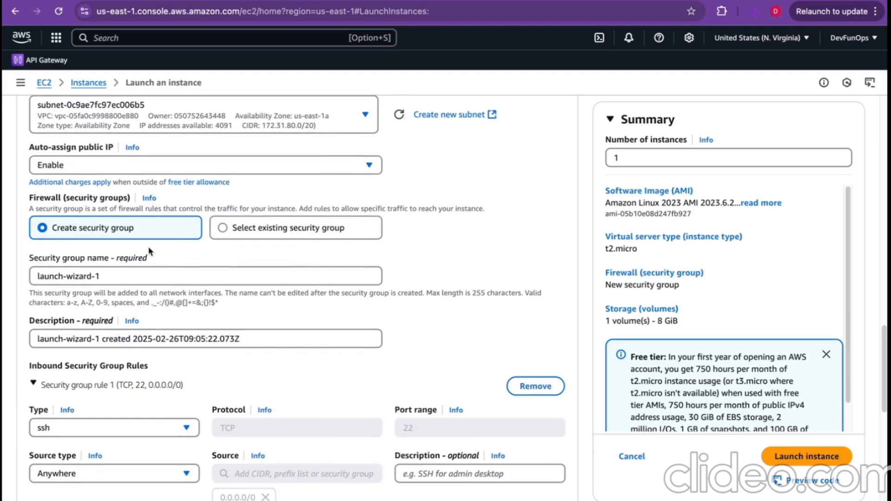
{"action": "scroll", "coordinate": [142, 179], "scroll_direction": "down", "scroll_amount": 3}
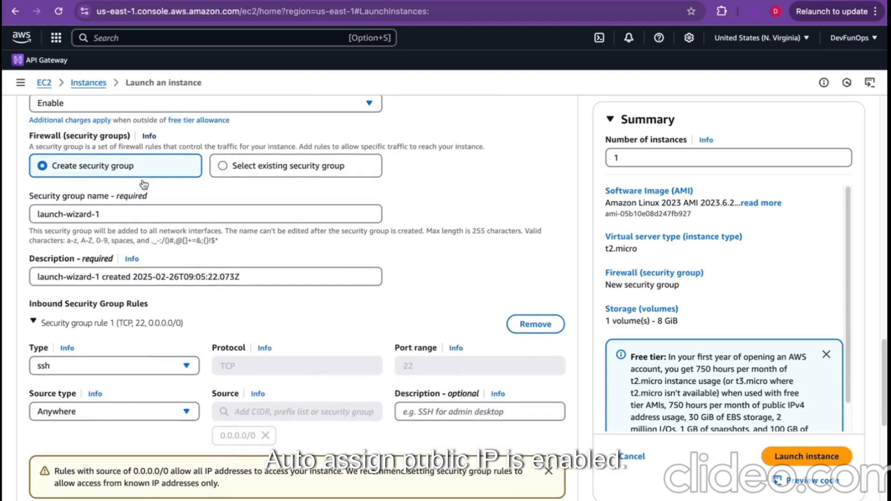
{"action": "scroll", "coordinate": [142, 184], "scroll_direction": "down", "scroll_amount": 1}
{"action": "scroll", "coordinate": [120, 172], "scroll_direction": "up", "scroll_amount": 1}
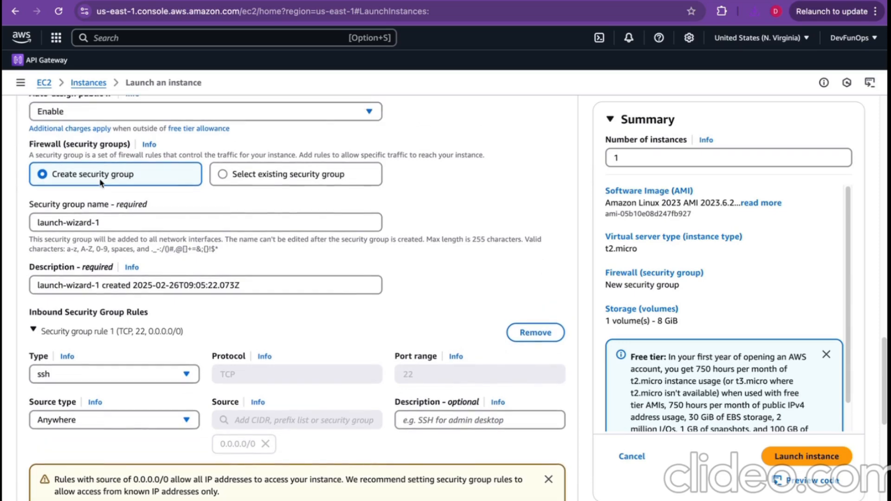
{"action": "triple_click", "coordinate": [105, 221]}
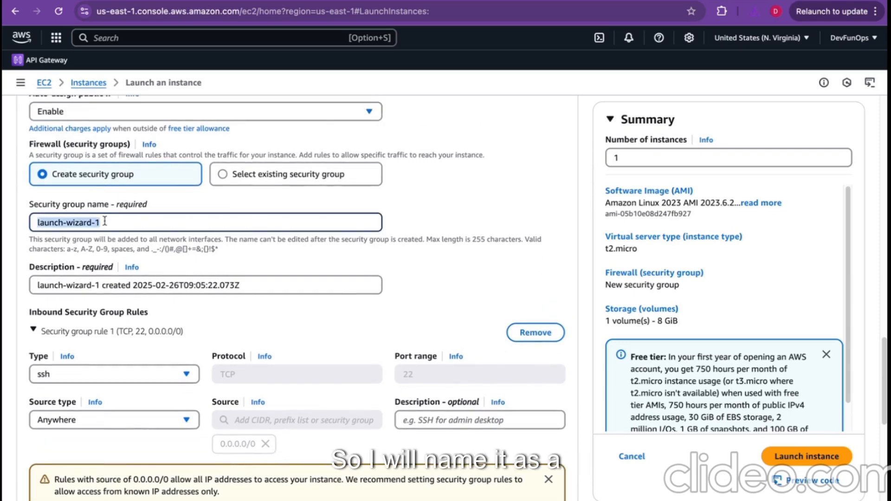
{"action": "type", "text": "test-security"}
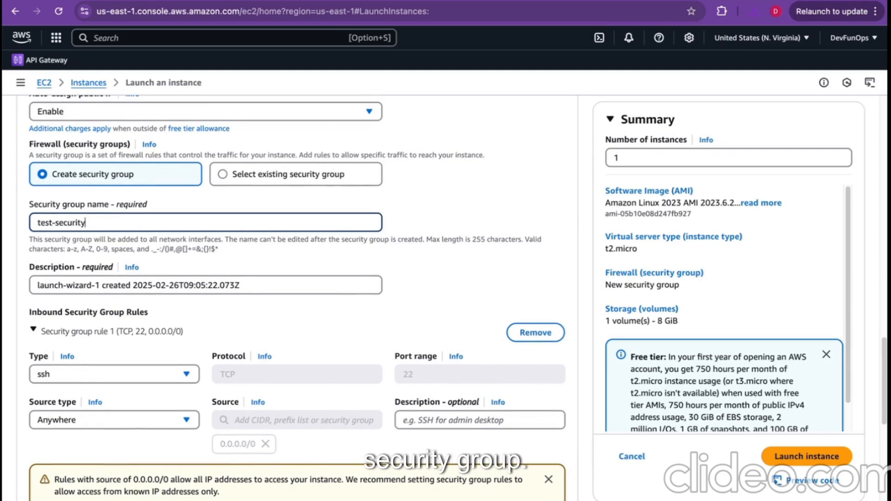
{"action": "type", "text": "-group"}
- Review the inbound SSH rule and launch the instance with the remaining settings left at their defaults
{"action": "scroll", "coordinate": [116, 278], "scroll_direction": "down", "scroll_amount": 3}
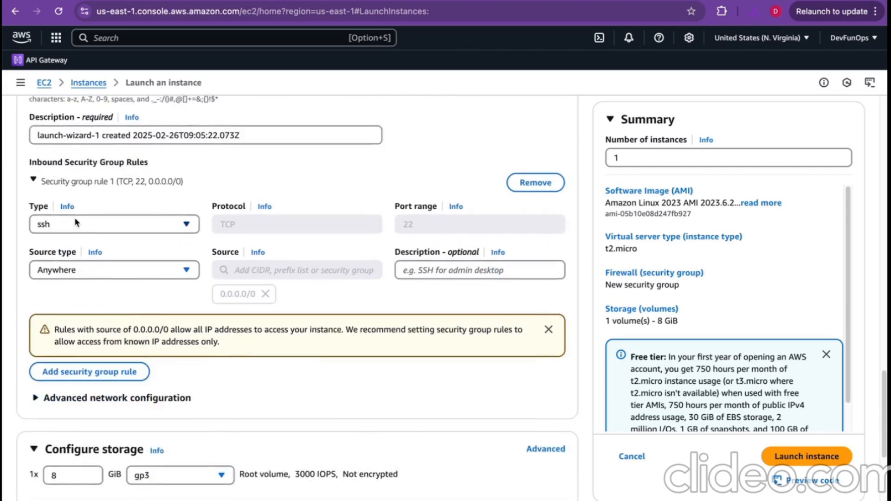
{"action": "scroll", "coordinate": [76, 223], "scroll_direction": "up", "scroll_amount": 1}
{"action": "scroll", "coordinate": [76, 280], "scroll_direction": "down", "scroll_amount": 1}
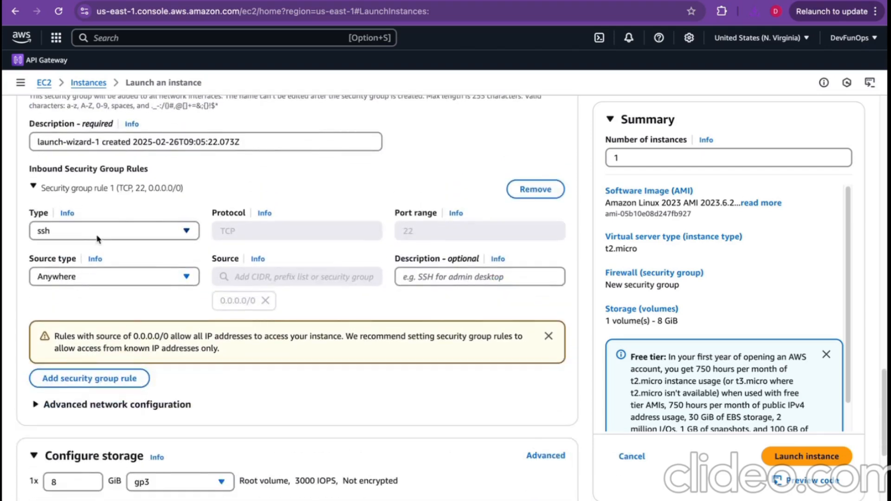
{"action": "scroll", "coordinate": [112, 193], "scroll_direction": "up", "scroll_amount": 2}
{"action": "left_click_drag", "start_coordinate": [116, 193], "coordinate": [36, 196]}
{"action": "scroll", "coordinate": [123, 247], "scroll_direction": "down", "scroll_amount": 2}
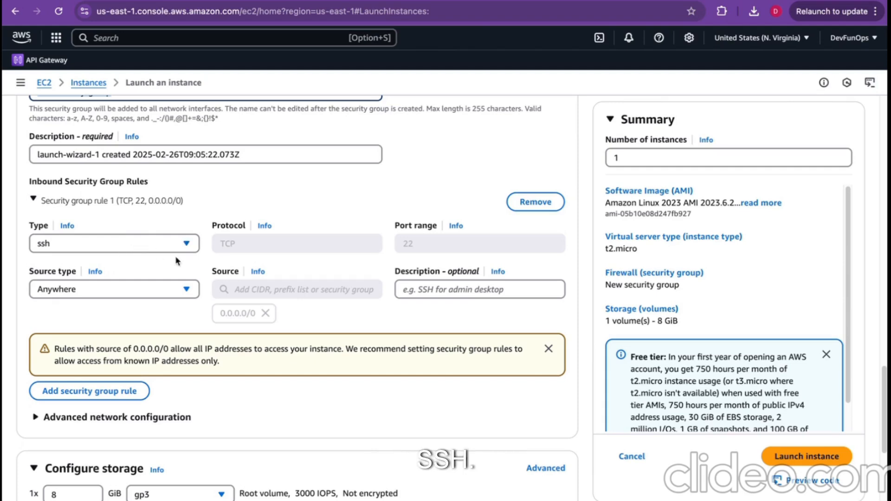
{"action": "scroll", "coordinate": [338, 269], "scroll_direction": "down", "scroll_amount": 1}
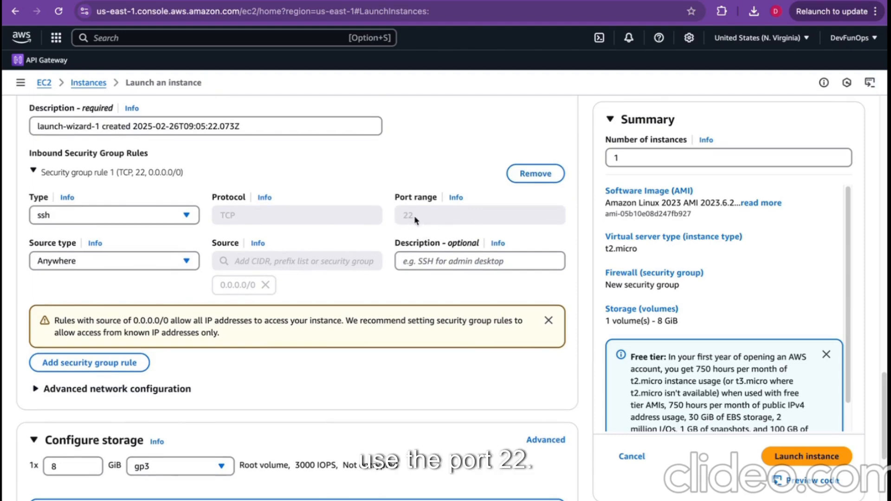
{"action": "scroll", "coordinate": [413, 215], "scroll_direction": "down", "scroll_amount": 5}
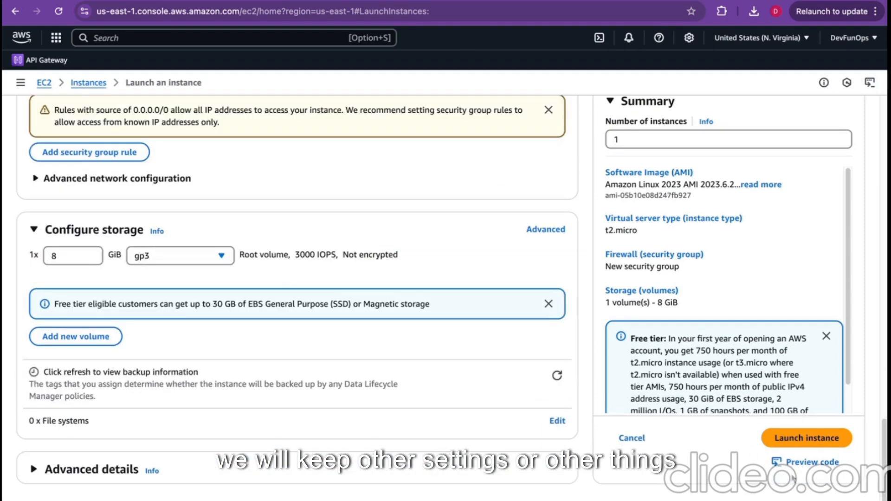
{"action": "left_click", "coordinate": [813, 442]}
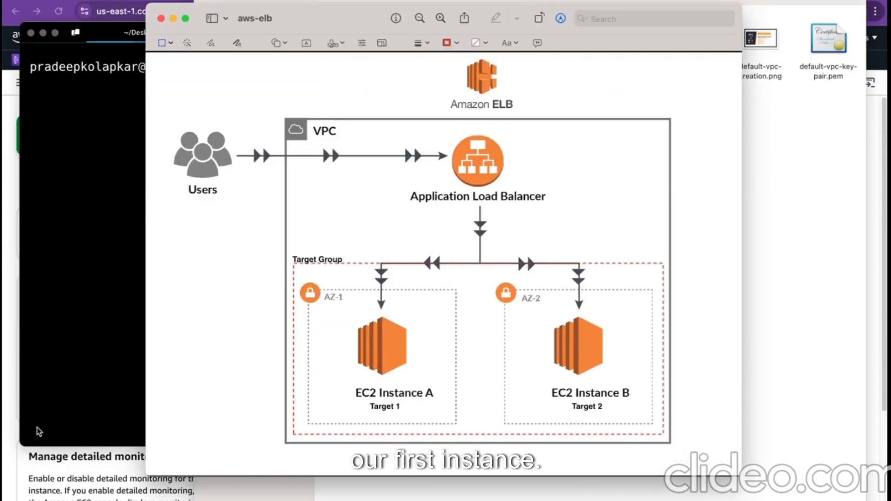
- Draw a red check mark beside EC2 Instance A in the aws-elb diagram and return to the AWS console
{"action": "mouse_move", "coordinate": [325, 346]}
{"action": "left_mouse_down"}
{"action": "mouse_move", "coordinate": [341, 360]}
{"action": "mouse_move", "coordinate": [355, 314]}
{"action": "left_mouse_up"}
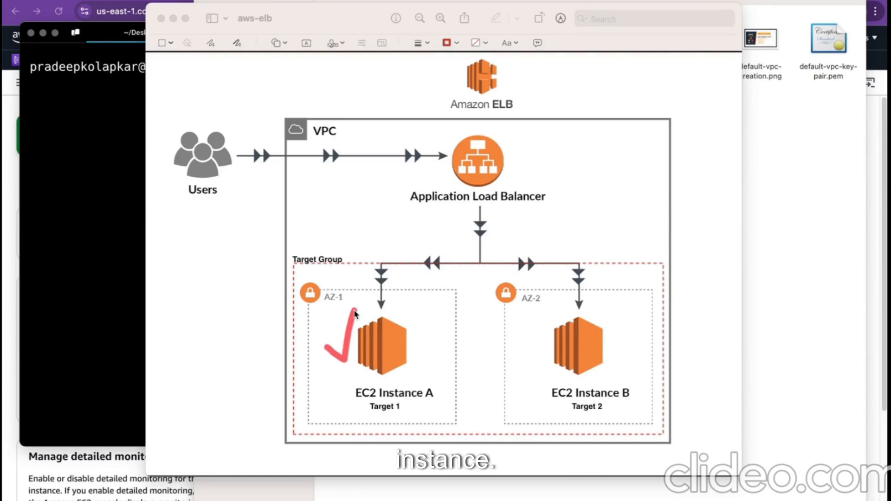
{"action": "key", "text": "super+Tab"}
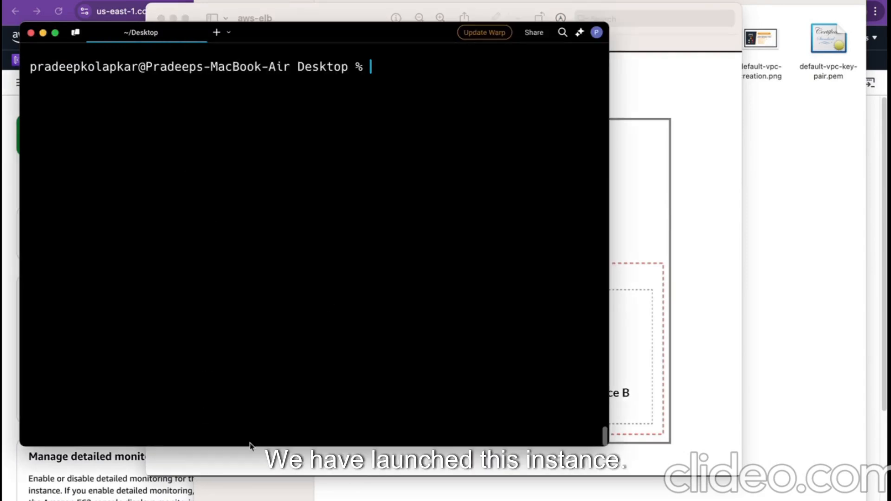
{"action": "key", "text": "super+Tab"}
{"action": "key", "text": "super+Tab"}
{"action": "key", "text": "super+Tab"}
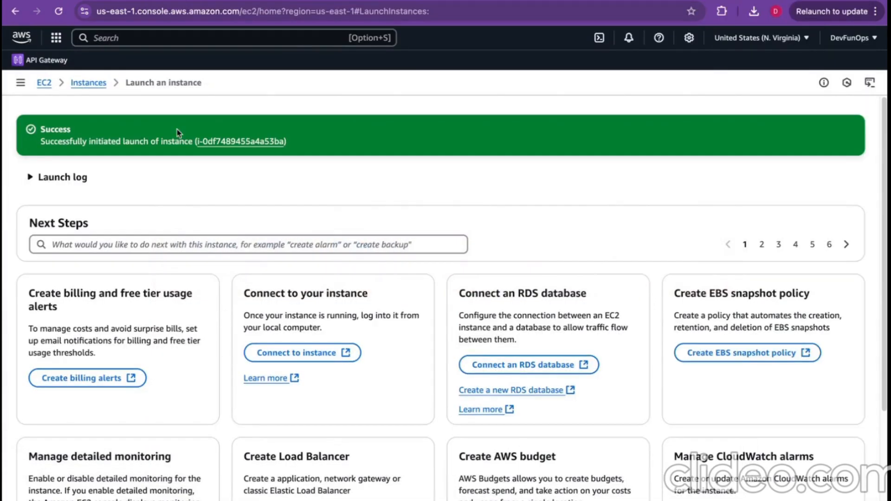
- Start launching another instance from the instances list and enter a name beginning with test-instance-
{"action": "left_click", "coordinate": [87, 80]}
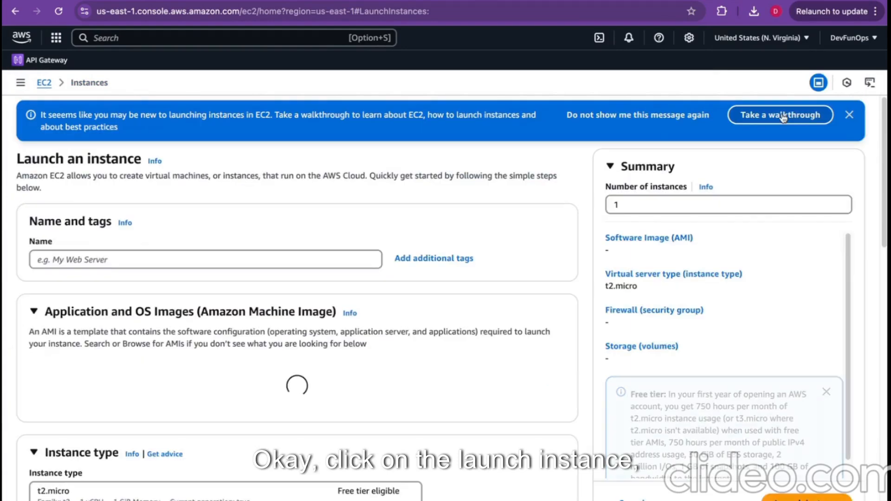
{"action": "left_click", "coordinate": [178, 259]}
{"action": "type", "text": "test-instance-"}
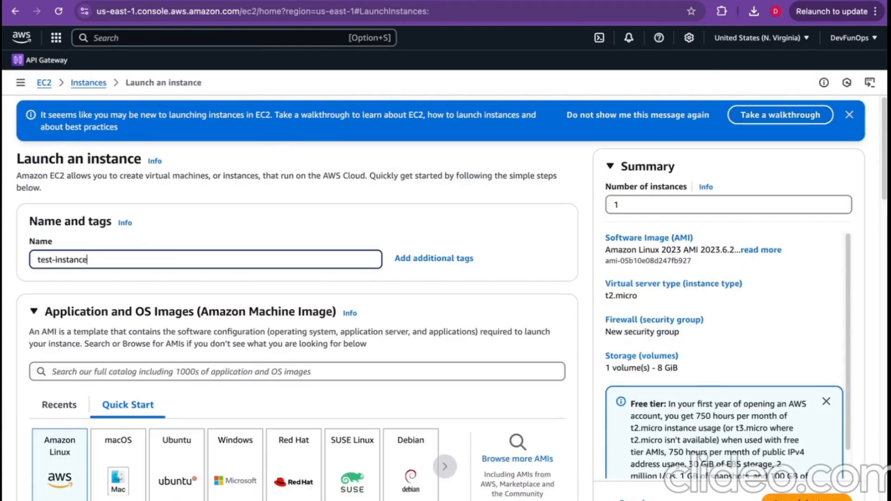
- Choose alb-test-key-pair as the login key pair for the second instance
{"action": "scroll", "coordinate": [322, 234], "scroll_direction": "down", "scroll_amount": 15}
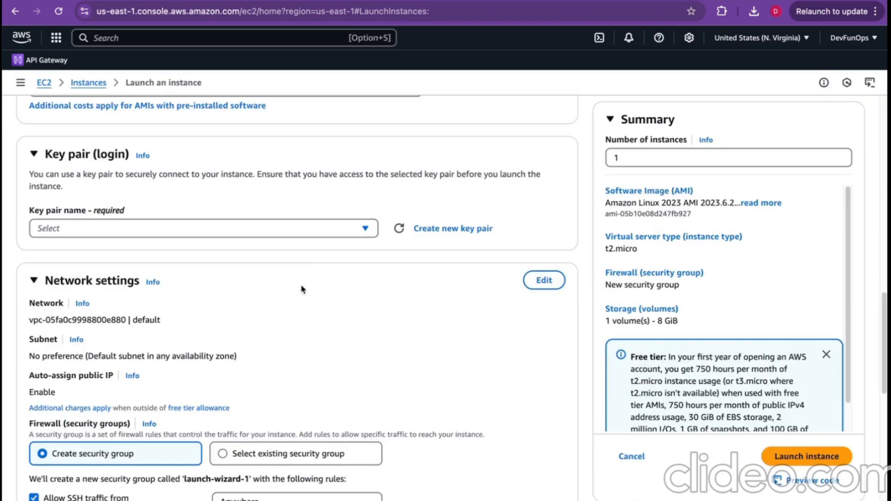
{"action": "left_click", "coordinate": [322, 230]}
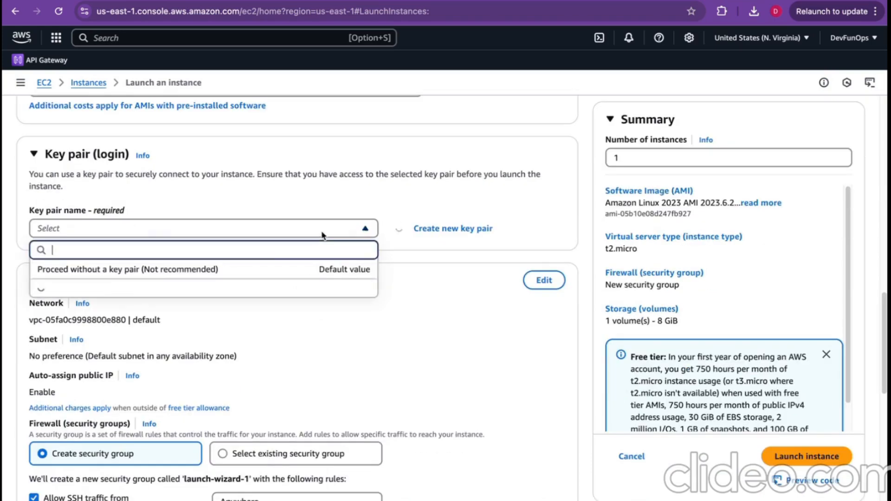
{"action": "left_click", "coordinate": [246, 294]}
- Edit the network settings and set the subnet to subnet-093173b5680491b93 in availability zone us-east-1b
{"action": "scroll", "coordinate": [389, 299], "scroll_direction": "down", "scroll_amount": 2}
{"action": "scroll", "coordinate": [390, 299], "scroll_direction": "down", "scroll_amount": 2}
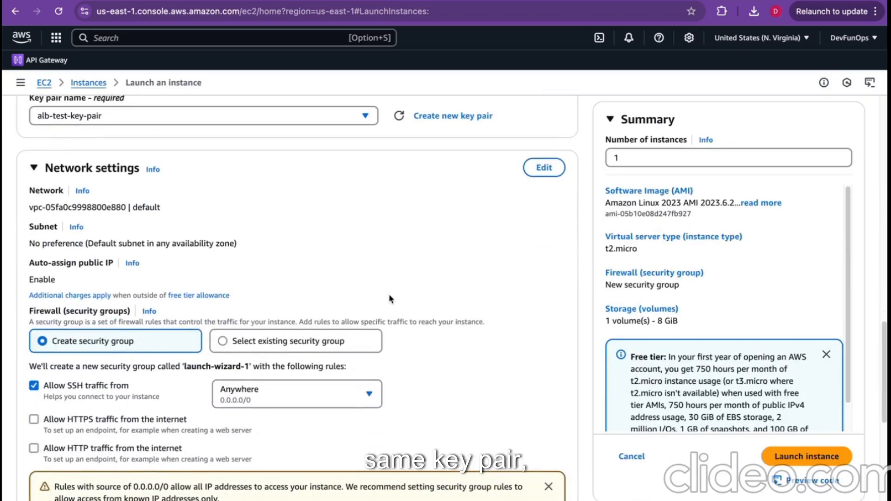
{"action": "left_click", "coordinate": [543, 121]}
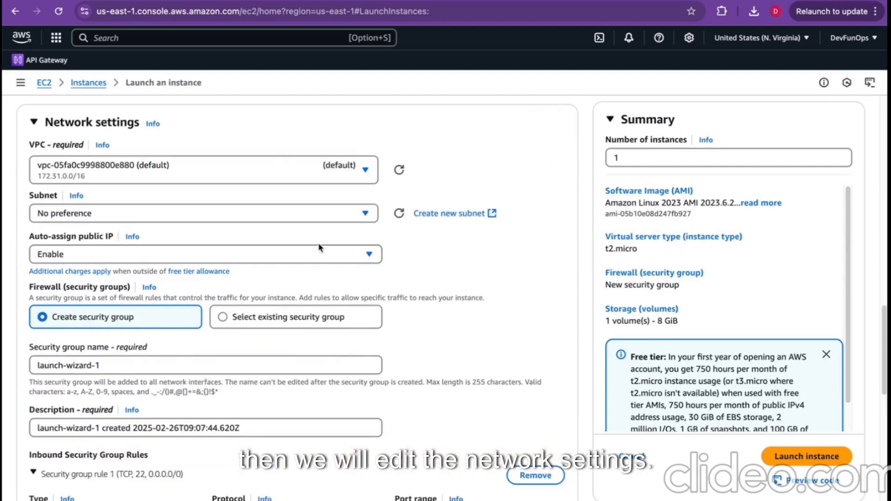
{"action": "scroll", "coordinate": [333, 236], "scroll_direction": "down", "scroll_amount": 1}
{"action": "left_click", "coordinate": [163, 186]}
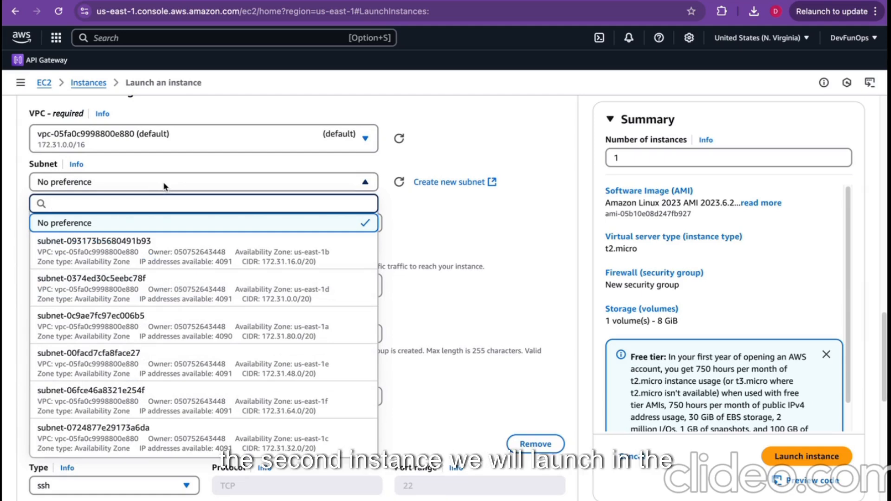
{"action": "left_click", "coordinate": [343, 265]}
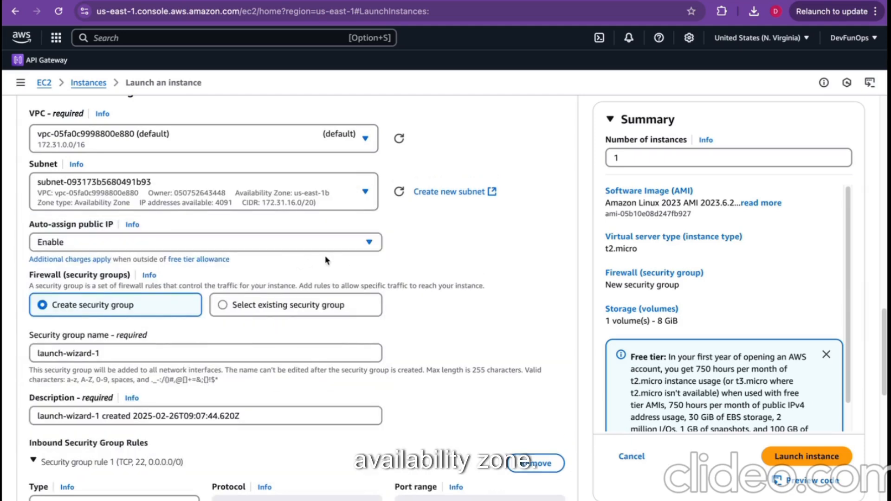
- Switch the firewall setting to an existing security group and choose test-security-group
{"action": "scroll", "coordinate": [325, 259], "scroll_direction": "down", "scroll_amount": 3}
{"action": "scroll", "coordinate": [193, 196], "scroll_direction": "down", "scroll_amount": 1}
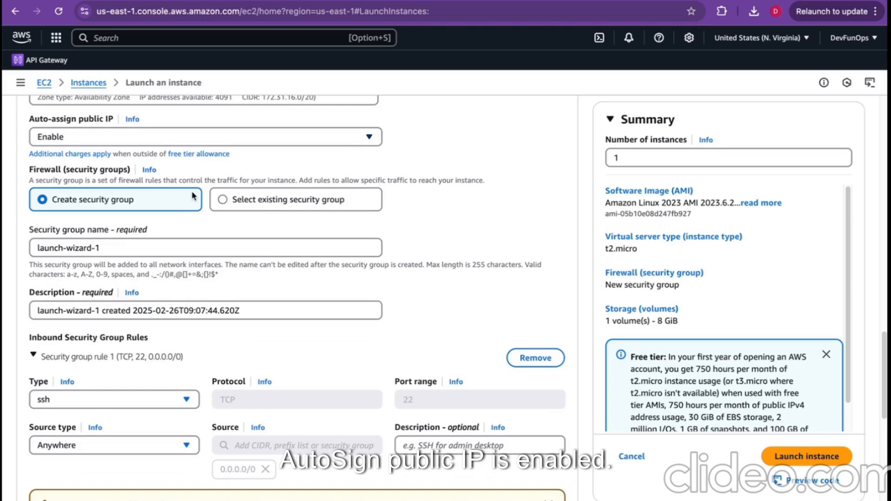
{"action": "scroll", "coordinate": [193, 196], "scroll_direction": "down", "scroll_amount": 2}
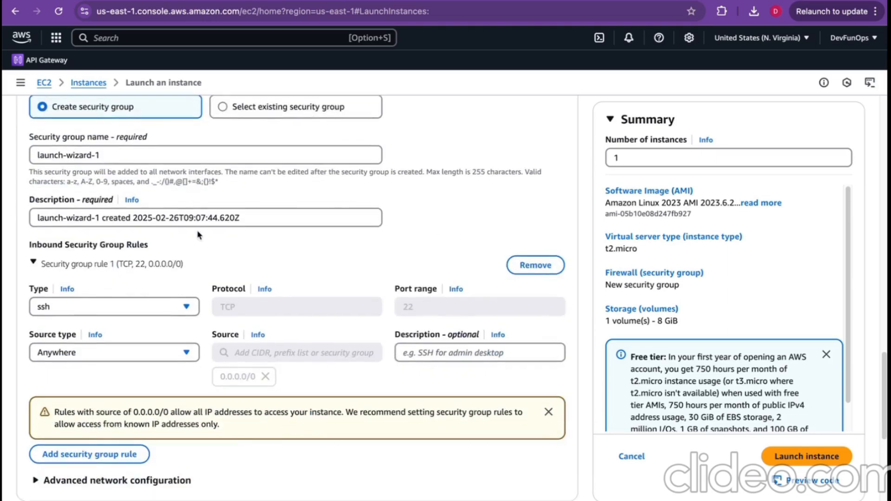
{"action": "scroll", "coordinate": [121, 197], "scroll_direction": "up", "scroll_amount": 2}
{"action": "left_click", "coordinate": [235, 172]}
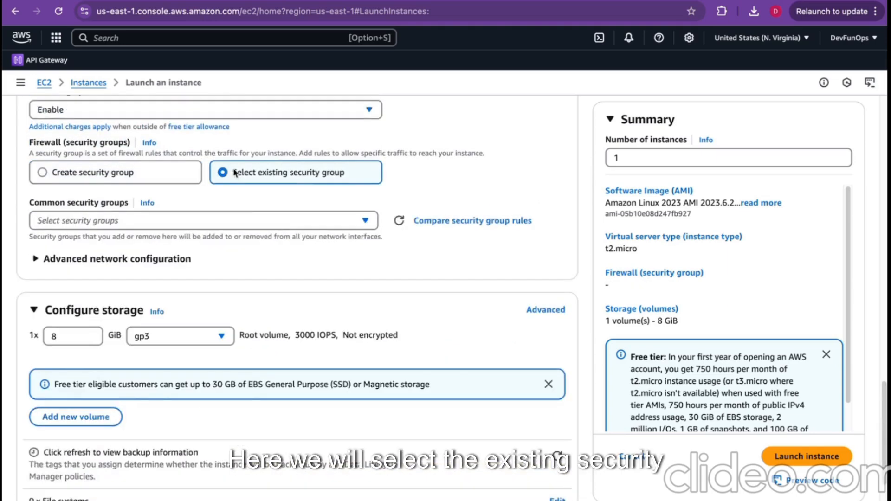
{"action": "left_click", "coordinate": [174, 223]}
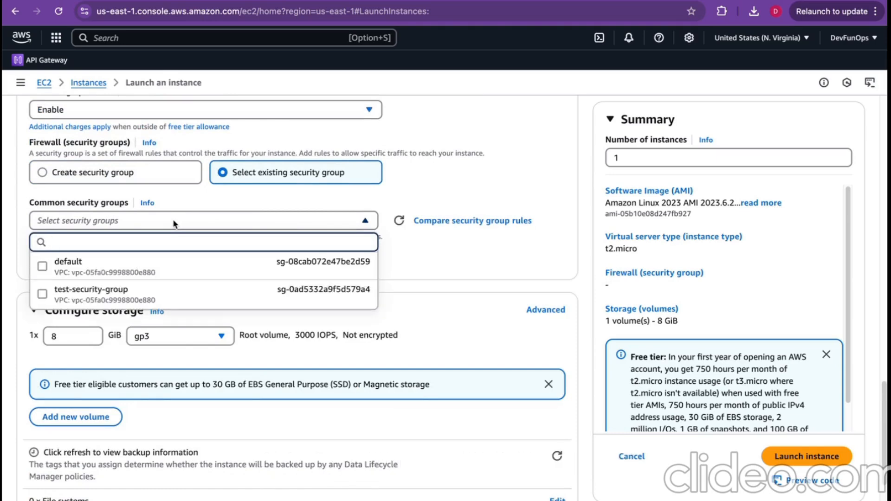
{"action": "left_click", "coordinate": [158, 292]}
- Launch the second instance with the storage and advanced settings left as they are
{"action": "scroll", "coordinate": [334, 291], "scroll_direction": "down", "scroll_amount": 3}
{"action": "scroll", "coordinate": [334, 290], "scroll_direction": "up", "scroll_amount": 3}
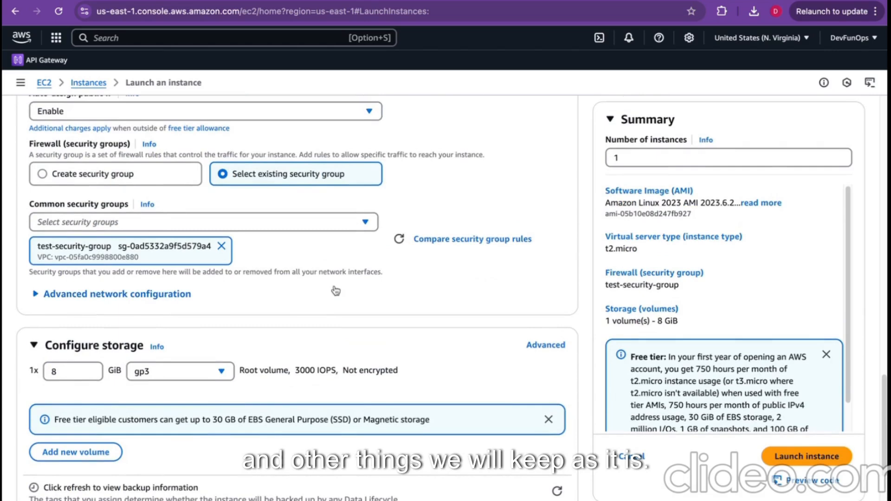
{"action": "scroll", "coordinate": [335, 291], "scroll_direction": "down", "scroll_amount": 3}
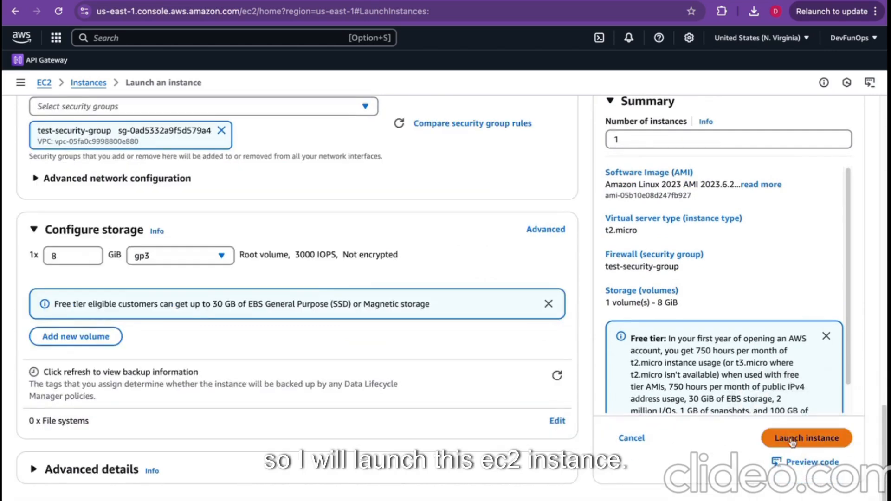
{"action": "left_click", "coordinate": [792, 439]}
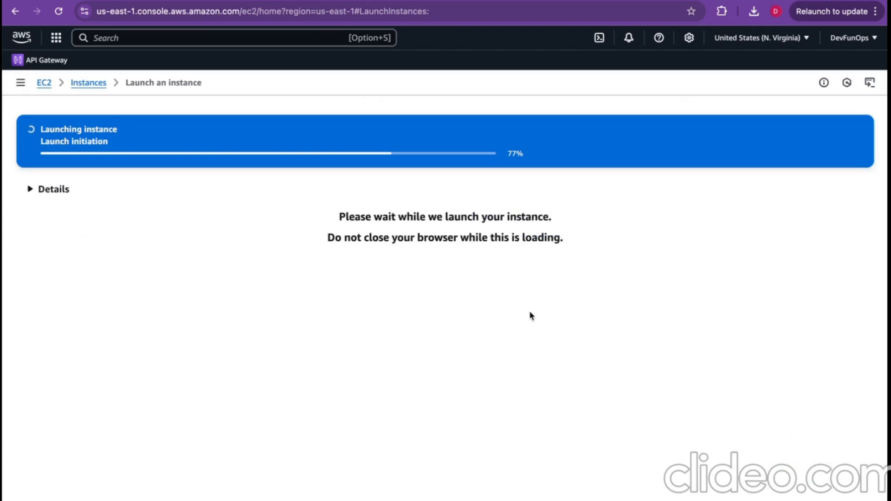
- Switch to the aws-elb diagram and examine EC2 Instances A and B with their availability zones AZ-1 and AZ-2
{"action": "key", "text": "super+Tab"}
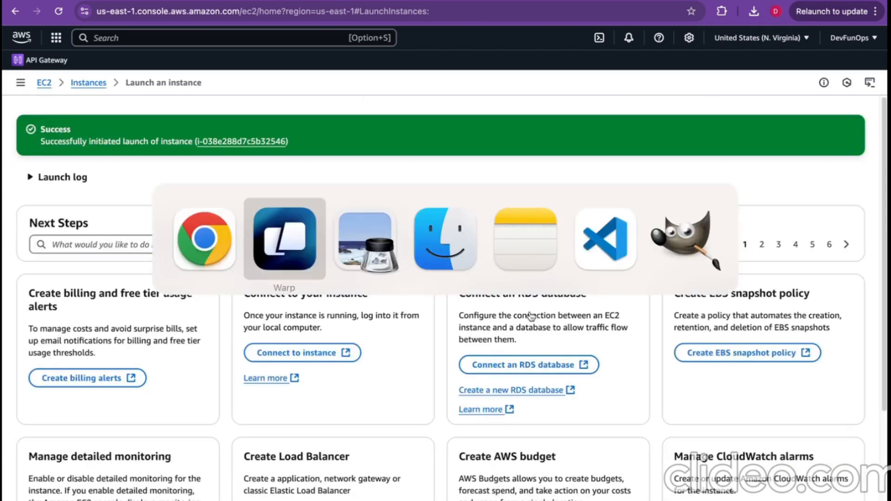
{"action": "key", "text": "super+Tab"}
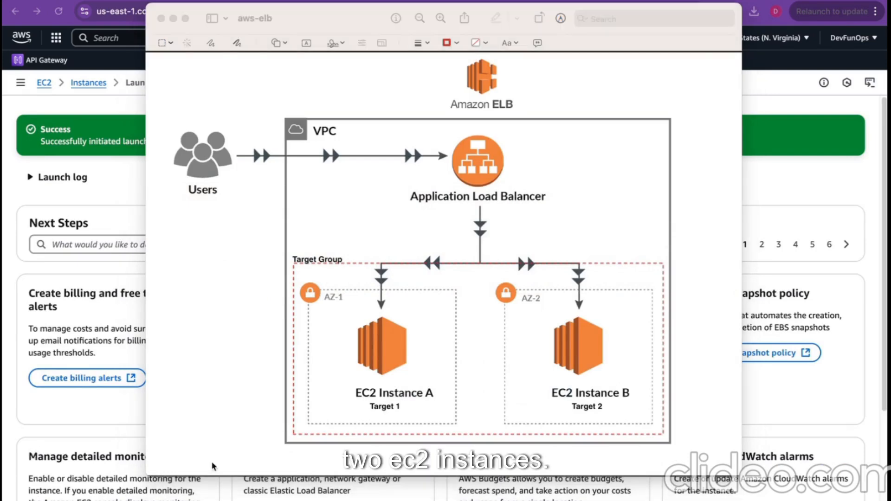
{"action": "mouse_move", "coordinate": [344, 360]}
{"action": "left_mouse_down"}
{"action": "mouse_move", "coordinate": [347, 380]}
{"action": "mouse_move", "coordinate": [380, 348]}
{"action": "left_mouse_up"}
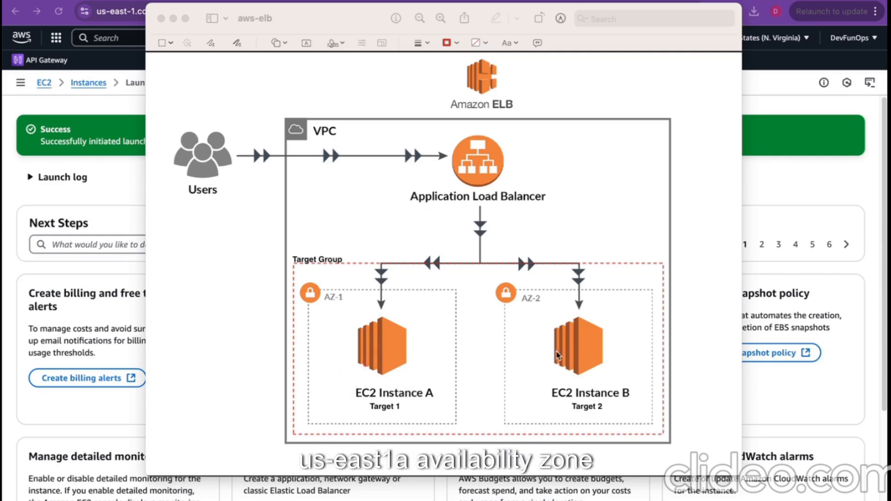
{"action": "left_click_drag", "start_coordinate": [542, 374], "coordinate": [585, 361]}
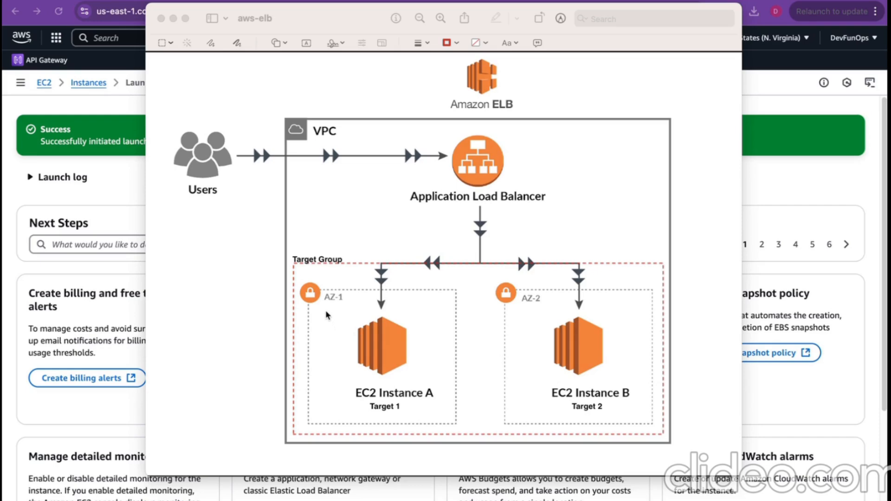
{"action": "left_click_drag", "start_coordinate": [324, 301], "coordinate": [357, 293]}
{"action": "left_click_drag", "start_coordinate": [521, 299], "coordinate": [549, 295]}
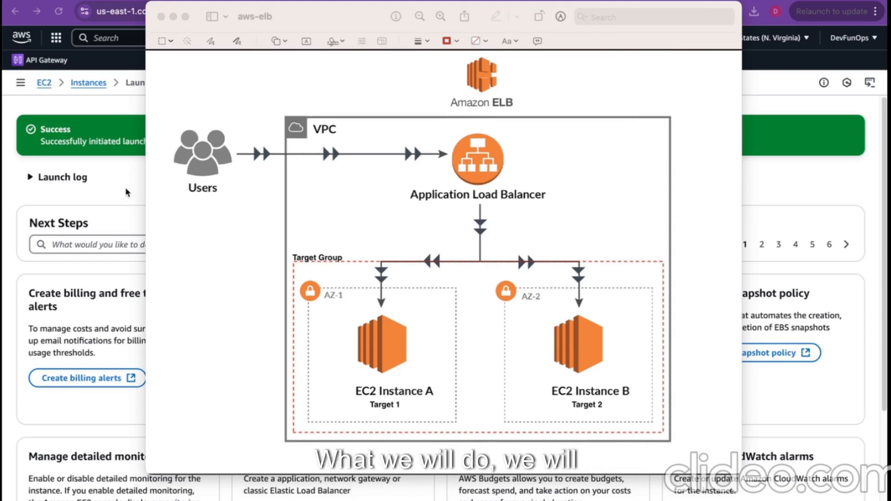
- Switch to the Warp terminal and move its window over the aws-elb diagram
{"action": "key", "text": "super+Tab"}
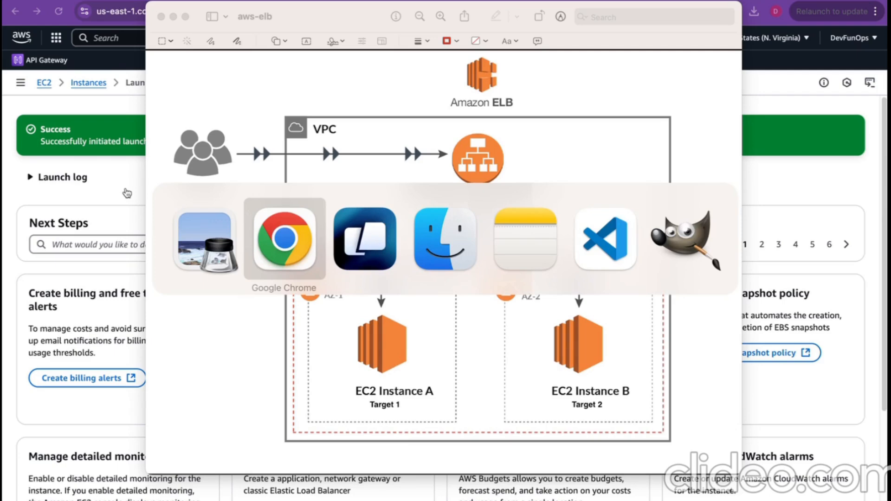
{"action": "key", "text": "super+Tab"}
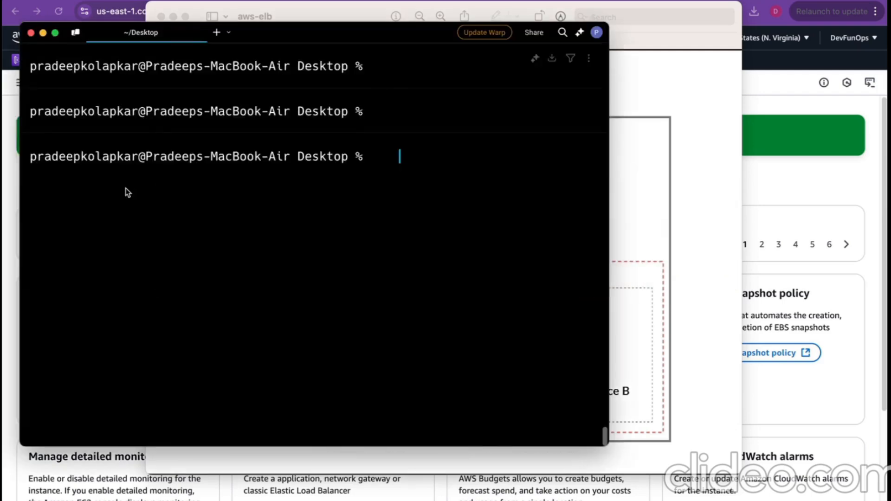
{"action": "left_click_drag", "start_coordinate": [264, 35], "coordinate": [389, 11]}
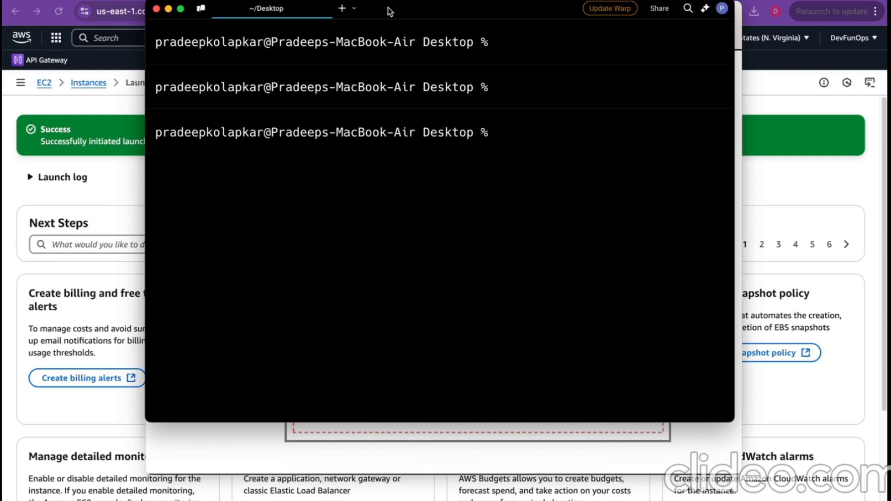
- Compose the SSH command ssh -i alb-test-key-pair.pem c2-user@ without the host address
{"action": "type", "text": "s"}
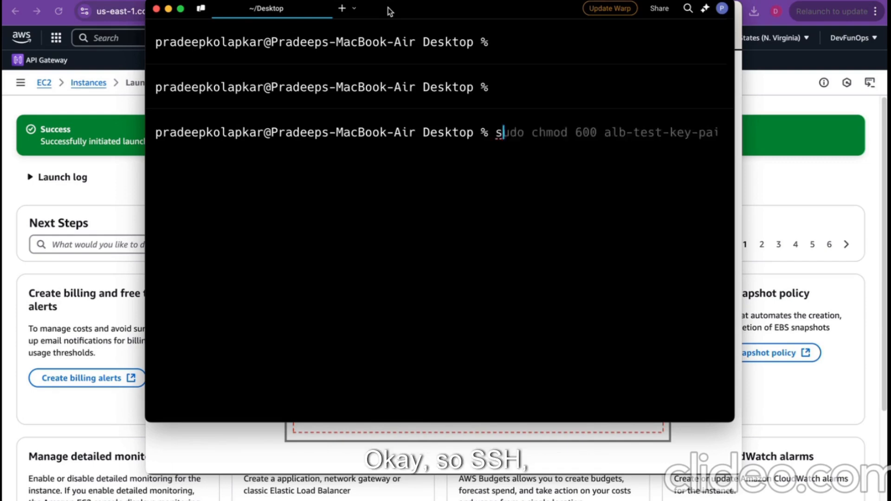
{"action": "type", "text": "sh -i"}
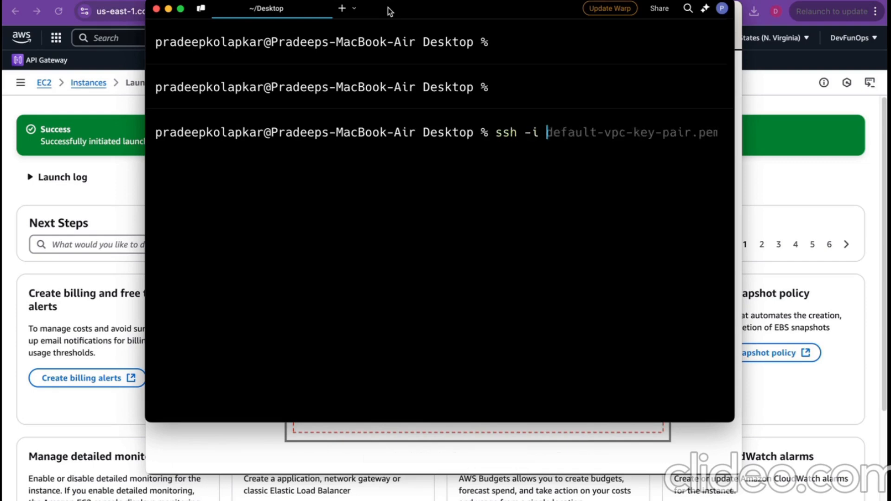
{"action": "type", "text": " tes"}
{"action": "key", "text": "Tab"}
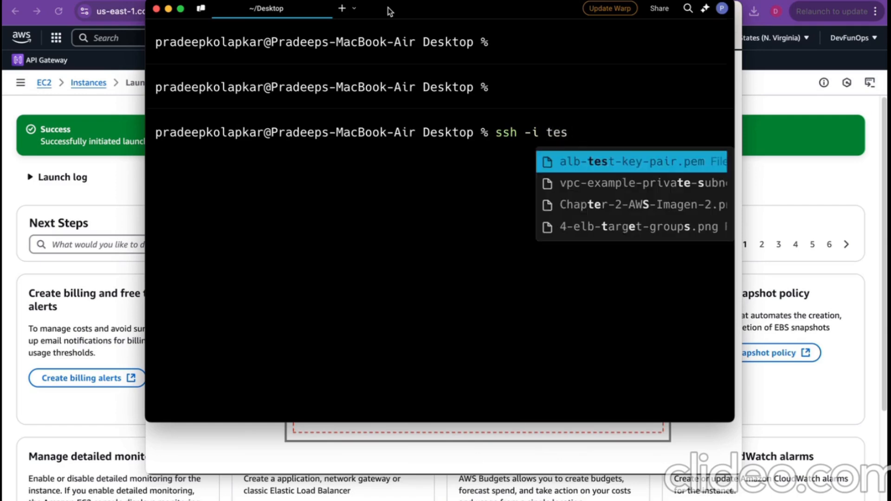
{"action": "key", "text": "Return"}
{"action": "type", "text": "ey-pair.pemc2-use"}
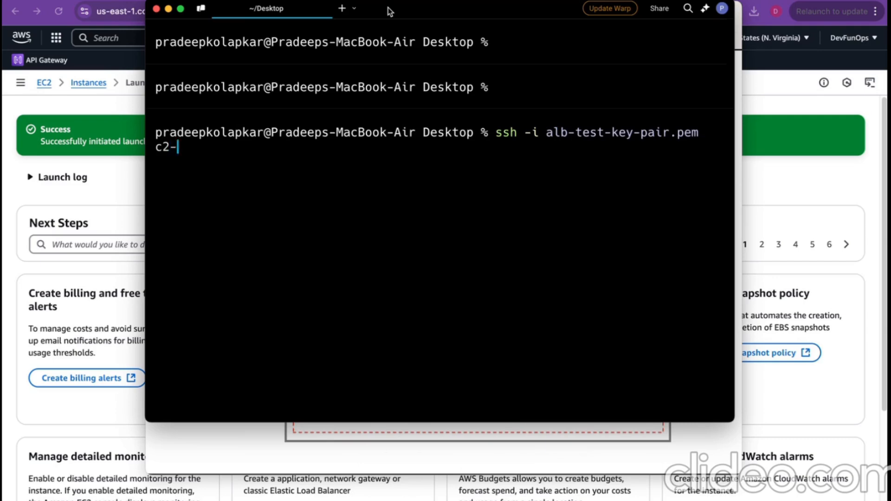
{"action": "type", "text": "r@"}
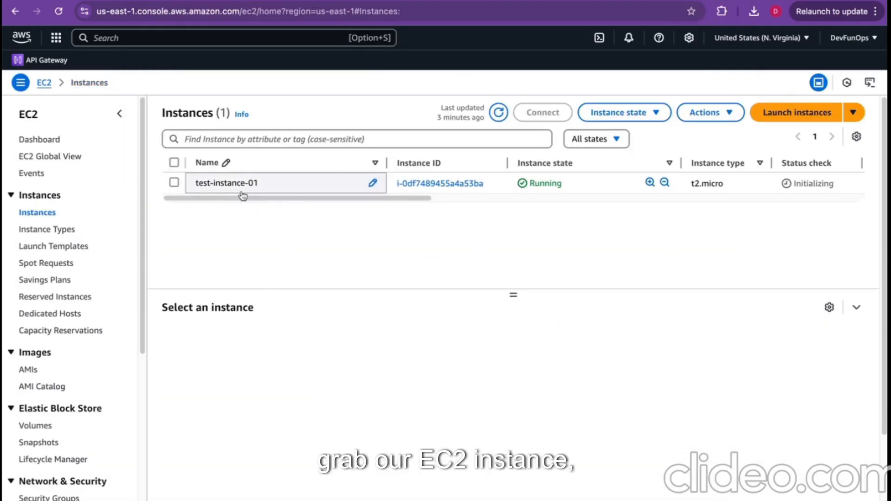
- Refresh the EC2 instances list in Chrome and copy test-instance-01's public IPv4 address into the SSH command in Warp
{"action": "left_click", "coordinate": [497, 112]}
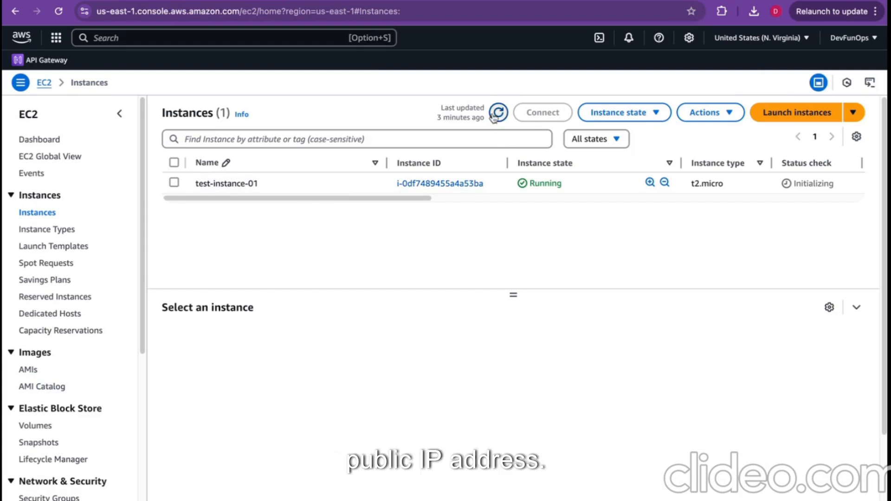
{"action": "left_click", "coordinate": [174, 182]}
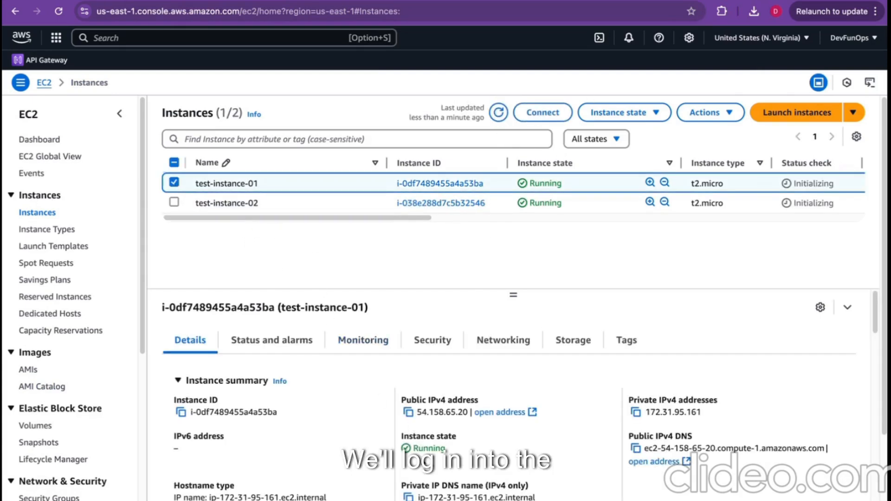
{"action": "left_click", "coordinate": [409, 414]}
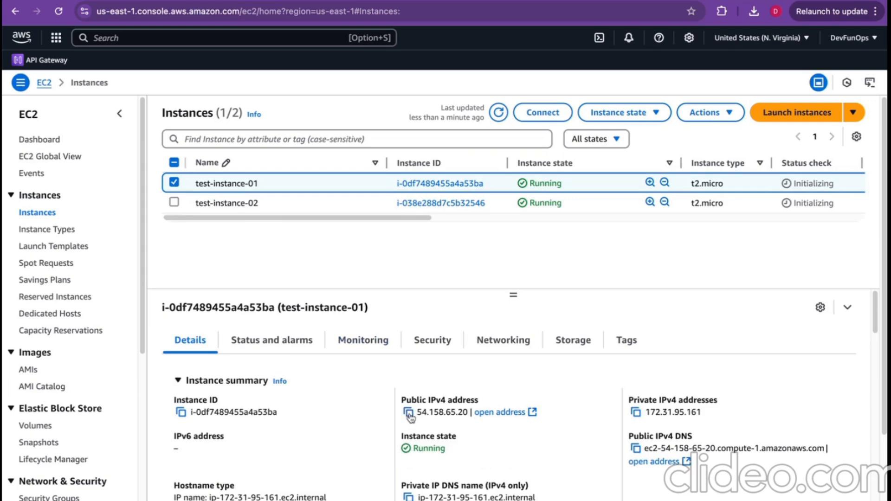
{"action": "key", "text": "super+Tab"}
{"action": "key", "text": "super+Tab"}
{"action": "key", "text": "super+Tab"}
{"action": "key", "text": "super+v"}
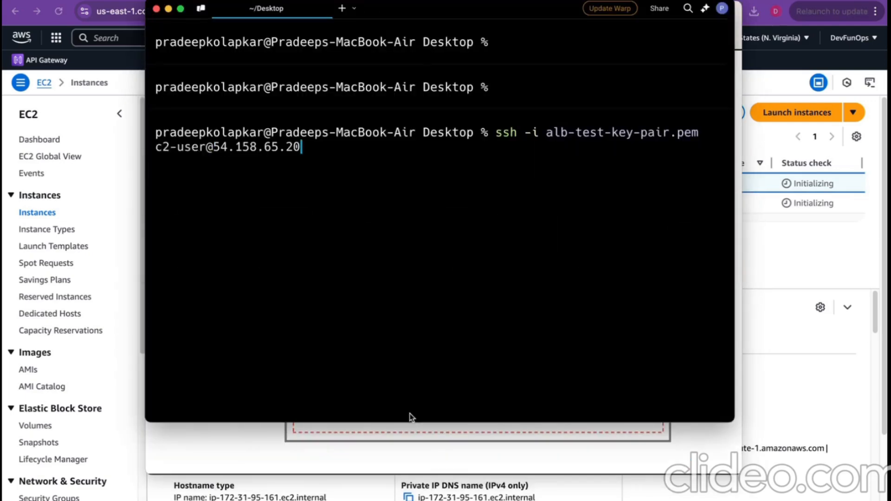
- Run the SSH connection to test-instance-01 and answer yes to continue connecting to the unknown host
{"action": "key", "text": "Return"}
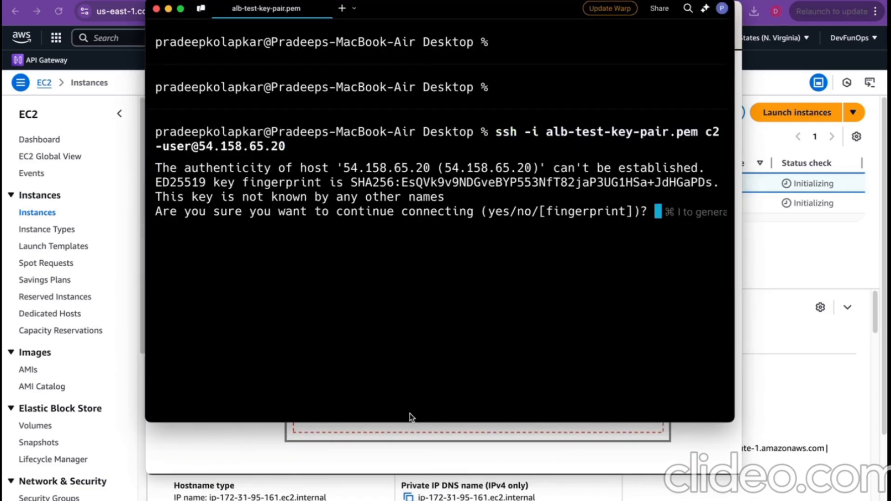
{"action": "type", "text": "yes"}
{"action": "key", "text": "Return"}
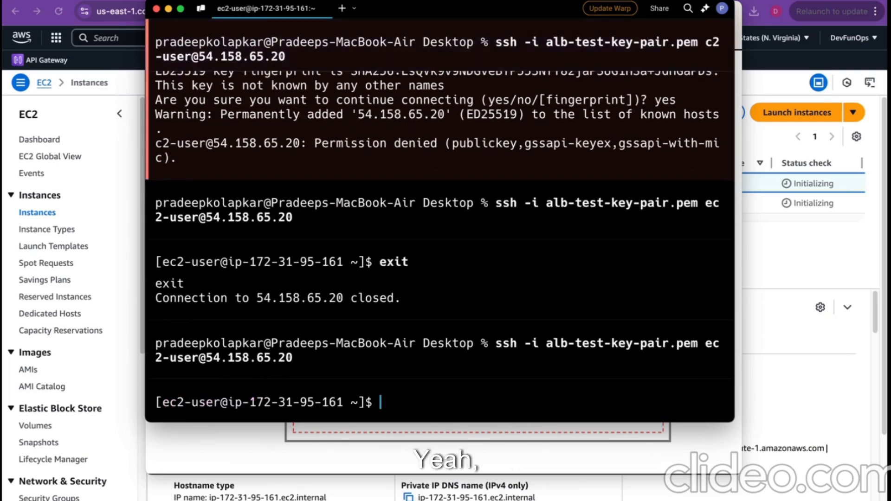
- On a cleared terminal, update the instance's packages with sudo yum update -y and install Apache with sudo yum install httpd -y
{"action": "key", "text": "ctrl+l"}
{"action": "key", "text": "Return"}
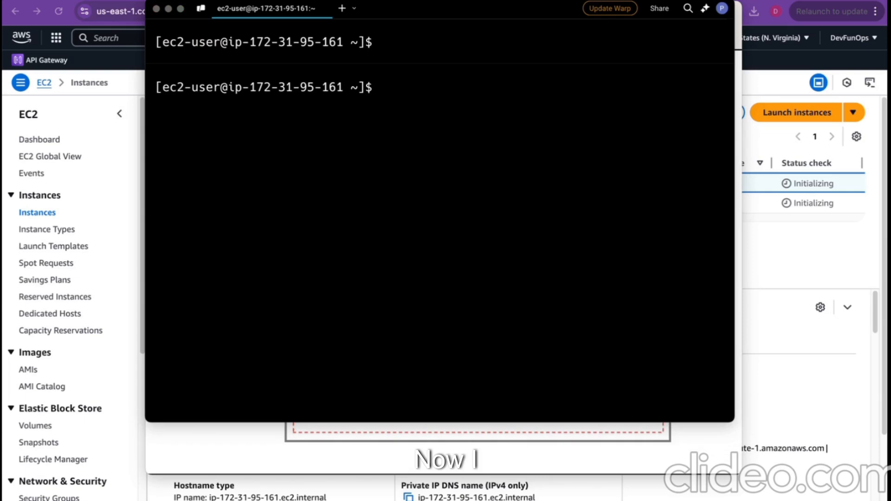
{"action": "left_click", "coordinate": [383, 95]}
{"action": "key", "text": "super+v"}
{"action": "key", "text": "Return"}
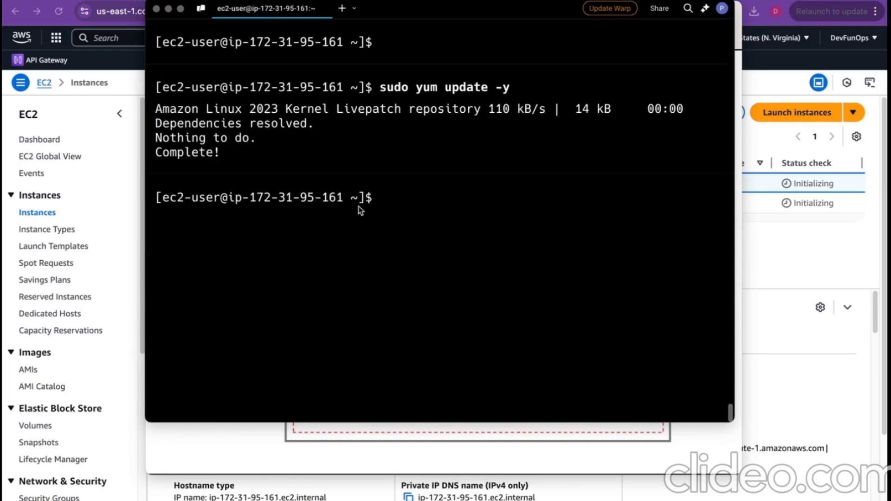
{"action": "type", "text": "sudo yum install httpd -y"}
{"action": "key", "text": "Return"}
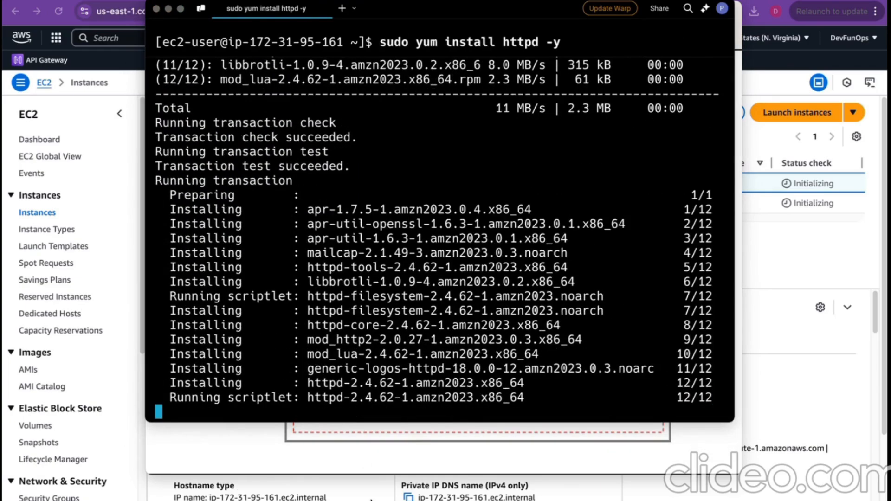
- Start the Apache service with sudo systemctl start httpd and list the current directory with ls
{"action": "type", "text": "sudo systemctl start httpd"}
{"action": "key", "text": "Return"}
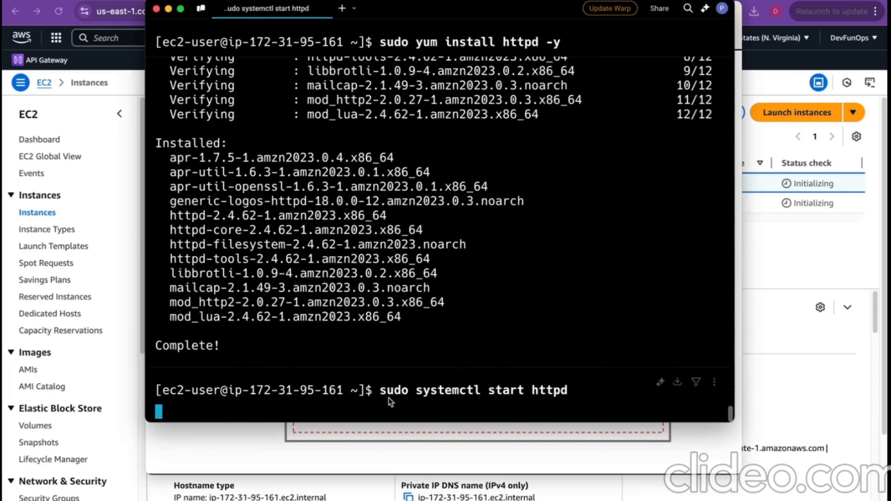
{"action": "type", "text": "ls"}
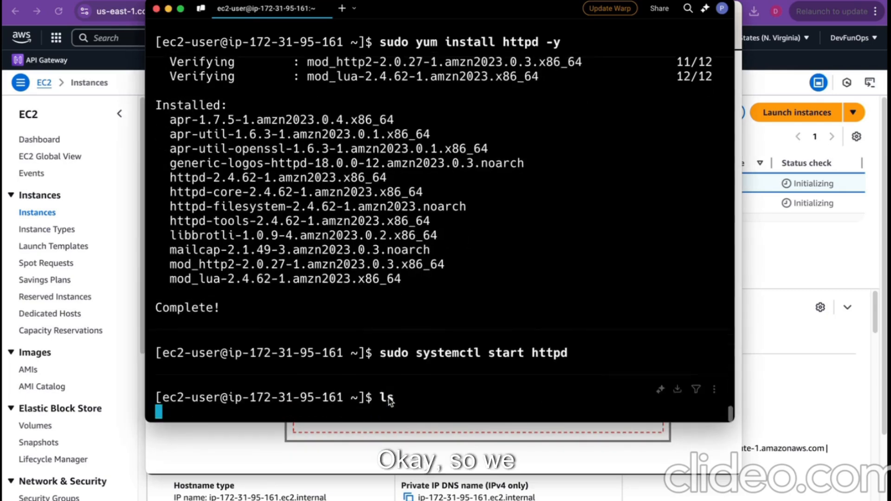
- Change into the /var/www/html/ directory on test-instance-01
{"action": "key", "text": "Return"}
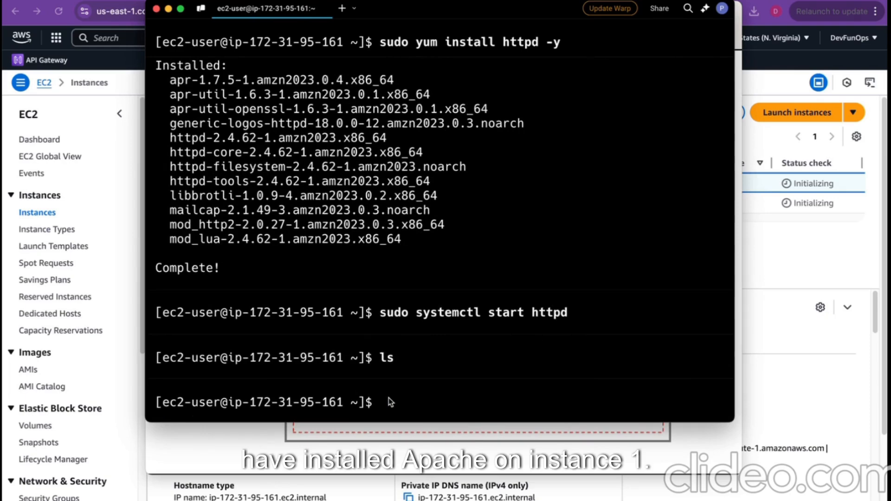
{"action": "type", "text": "cd /va"}
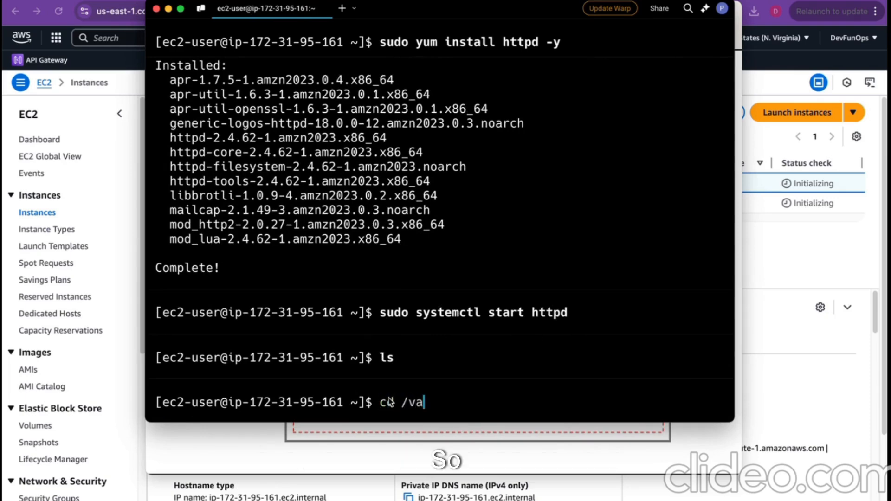
{"action": "type", "text": "r/w"}
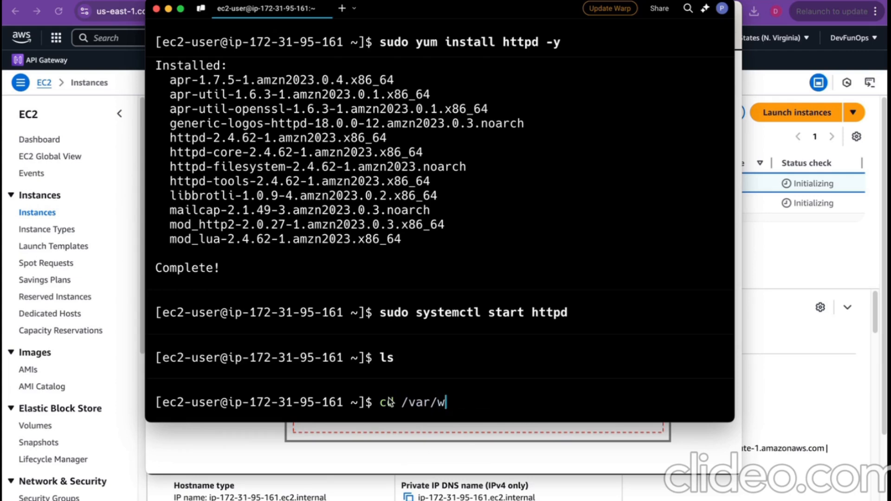
{"action": "type", "text": "ww/"}
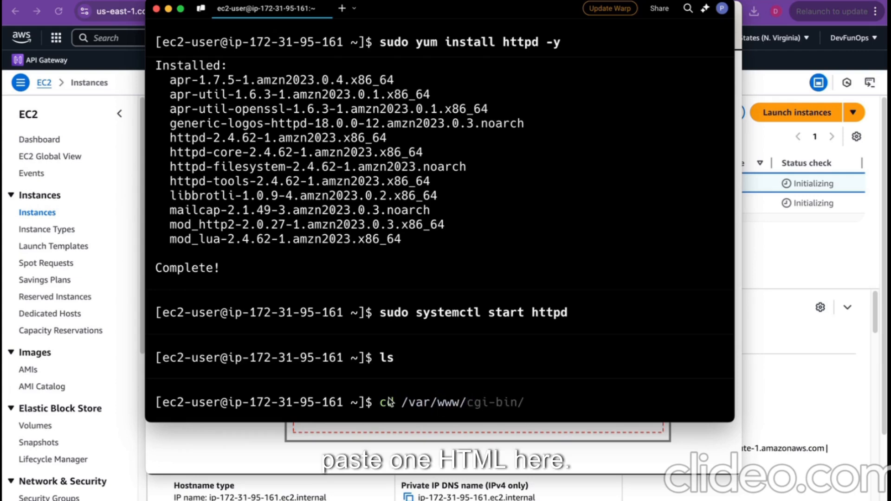
{"action": "type", "text": "html/"}
{"action": "key", "text": "Return"}
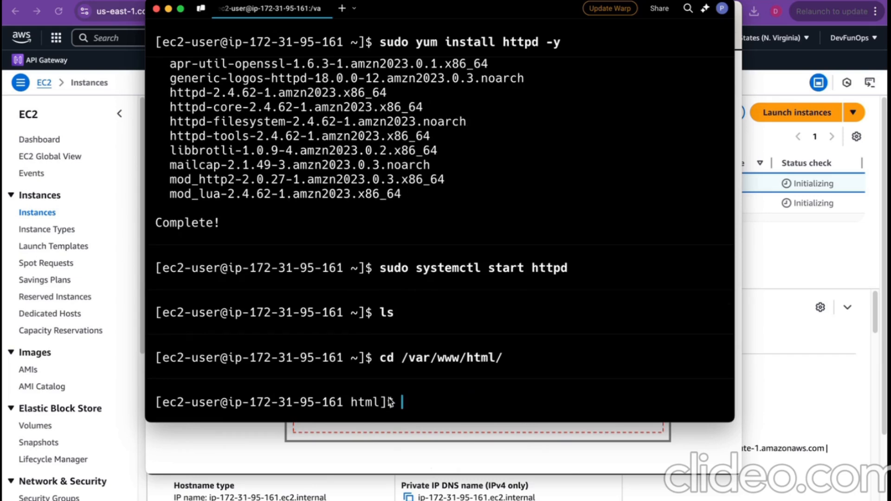
- Open a new index.html file for editing with sudo vi
{"action": "type", "text": "sudo"}
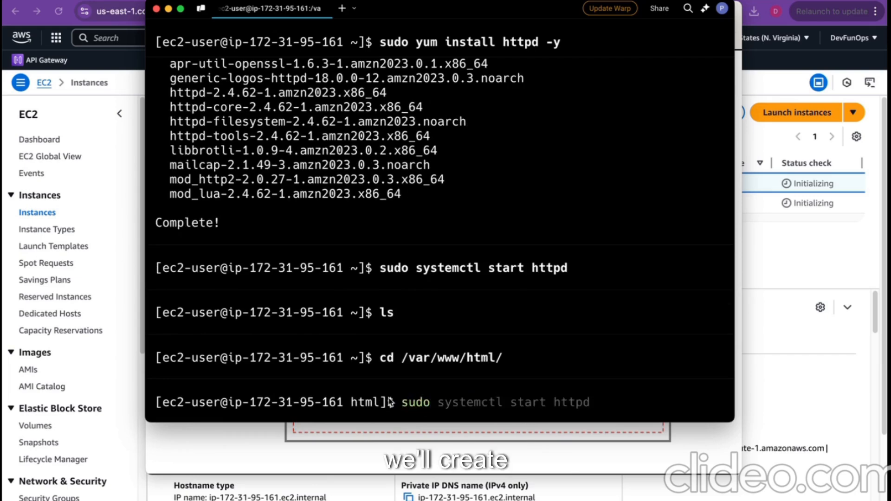
{"action": "type", "text": " vi inde"}
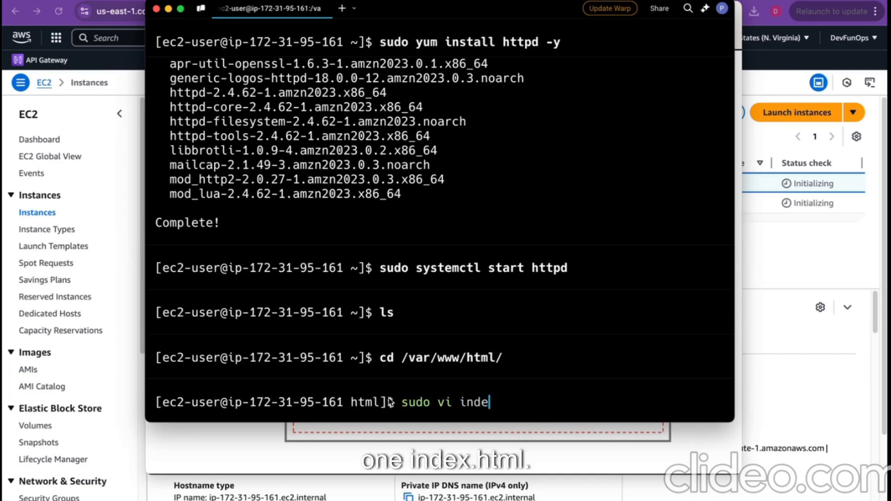
{"action": "type", "text": "x.html"}
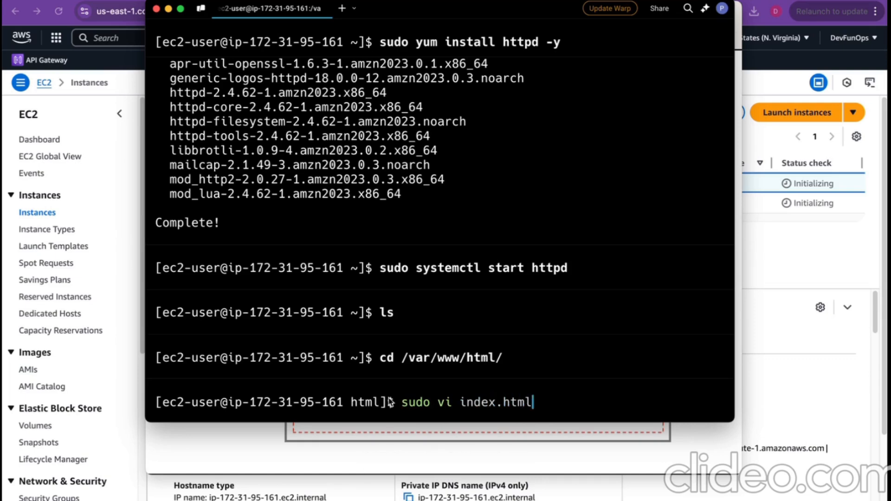
{"action": "key", "text": "Return"}
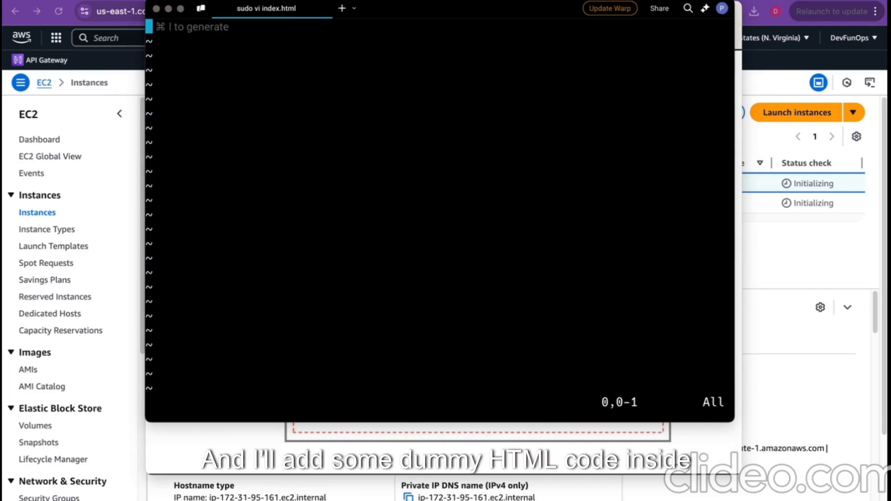
- Insert an HTML page titled Apache Web Server with a matching h1 and the paragraph "This is a simple HTML web page.", and save it
{"action": "left_click", "coordinate": [277, 88]}
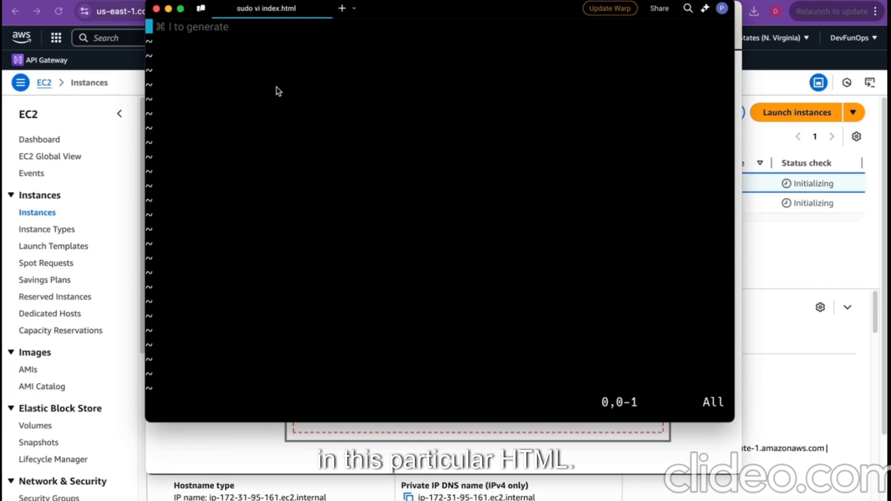
{"action": "key", "text": "i"}
{"action": "type", "text": "<!DOCTYPE html>  <html>    <head>      <title>Apache Web Server</title>    </head>    <body>      <h1>Apache Web Server</h1>      <p>This is a simple HTML web page.</p>    </body>  </ht"}
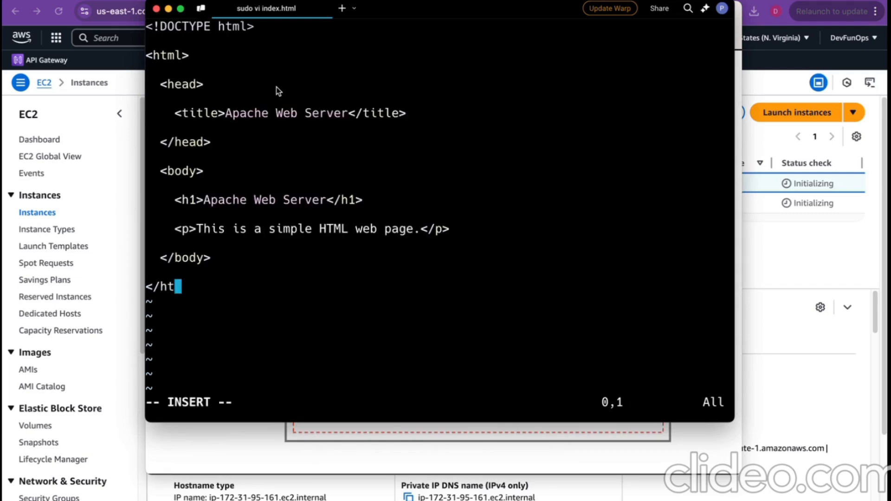
{"action": "key", "text": "Escape"}
{"action": "type", "text": ":w"}
{"action": "key", "text": "Return"}
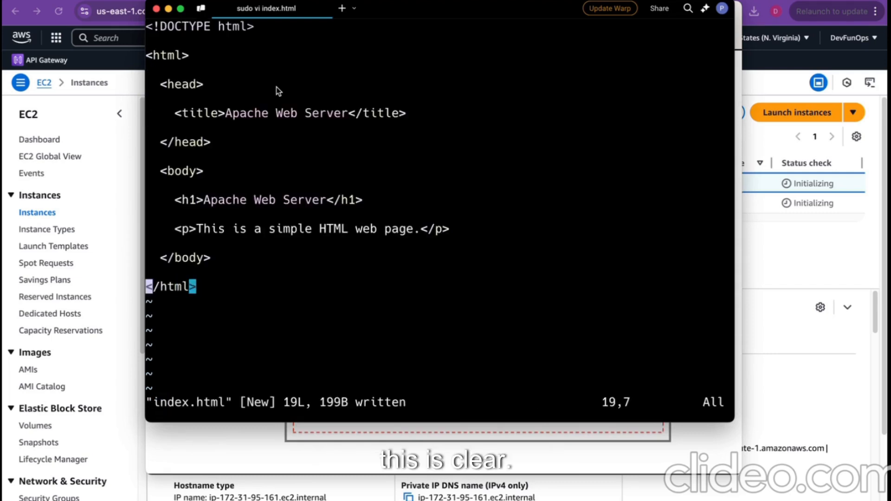
- Change the paragraph in index.html to read "This is a simple HTML web page From server 1"
{"action": "key", "text": "Up"}
{"action": "key", "text": "Up"}
{"action": "key", "text": "Up"}
{"action": "key", "text": "Up"}
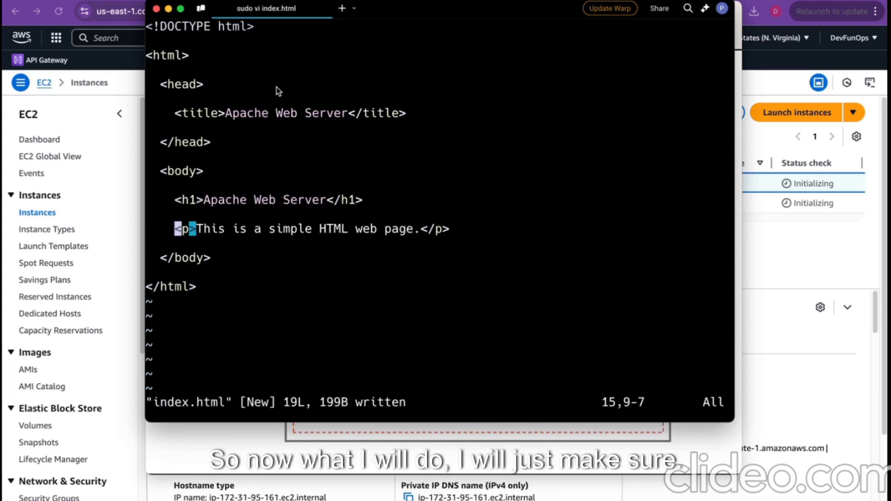
{"action": "key", "text": "Right"}
{"action": "key", "text": "Right"}
{"action": "key", "text": "Right"}
{"action": "key", "text": "Right"}
{"action": "key", "text": "Right"}
{"action": "key", "text": "Right"}
{"action": "key", "text": "Right"}
{"action": "key", "text": "Right"}
{"action": "key", "text": "Right"}
{"action": "key", "text": "Right"}
{"action": "key", "text": "Right"}
{"action": "key", "text": "Right"}
{"action": "key", "text": "Right"}
{"action": "key", "text": "Right"}
{"action": "key", "text": "Right"}
{"action": "key", "text": "Right"}
{"action": "key", "text": "Right"}
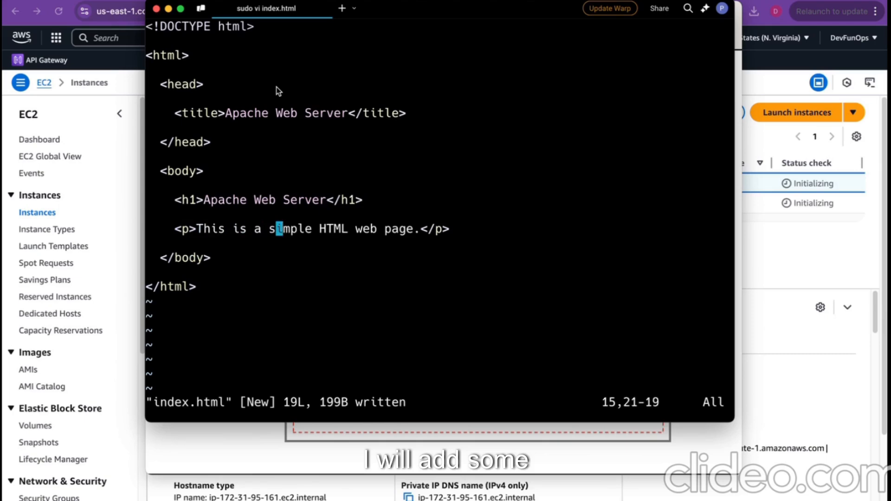
{"action": "key", "text": "Right"}
{"action": "key", "text": "Right"}
{"action": "key", "text": "Right"}
{"action": "key", "text": "Right"}
{"action": "key", "text": "Right"}
{"action": "key", "text": "Right"}
{"action": "key", "text": "Right"}
{"action": "key", "text": "Right"}
{"action": "key", "text": "Right"}
{"action": "key", "text": "Right"}
{"action": "key", "text": "Right"}
{"action": "key", "text": "Right"}
{"action": "key", "text": "Right"}
{"action": "key", "text": "Right"}
{"action": "key", "text": "Right"}
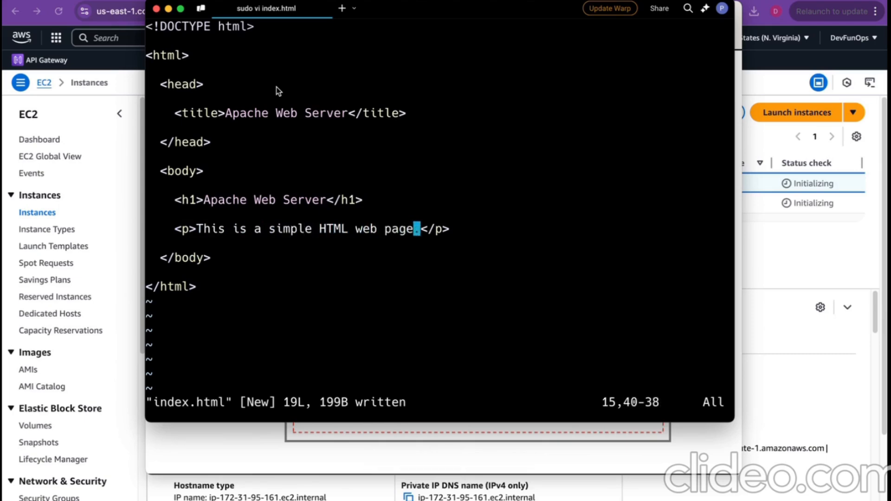
{"action": "key", "text": "i"}
{"action": "key", "text": "BackSpace"}
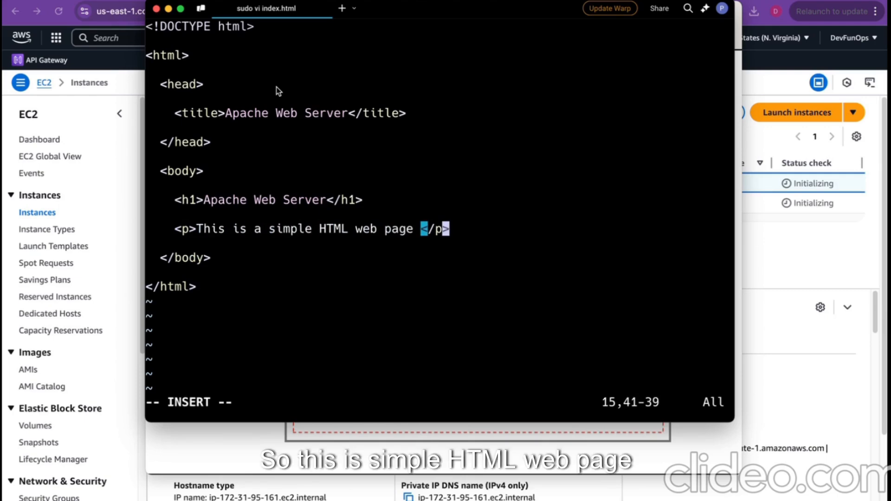
{"action": "type", "text": "From ser"}
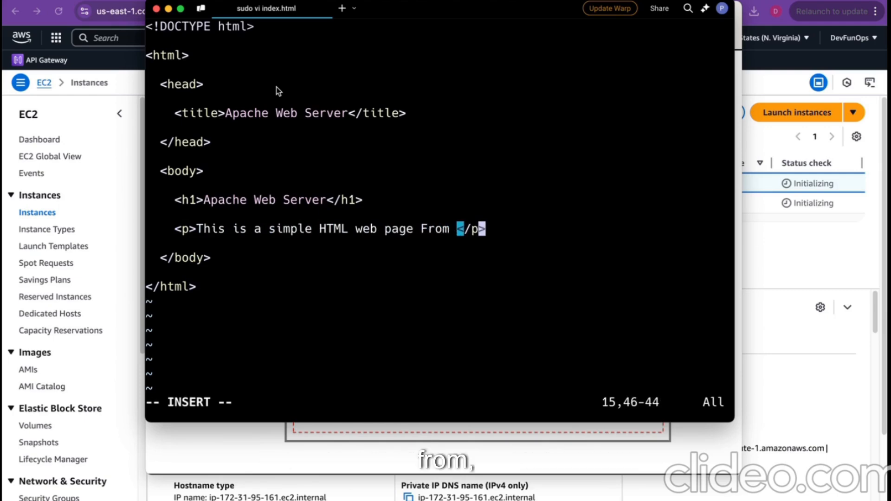
{"action": "type", "text": "ver 1"}
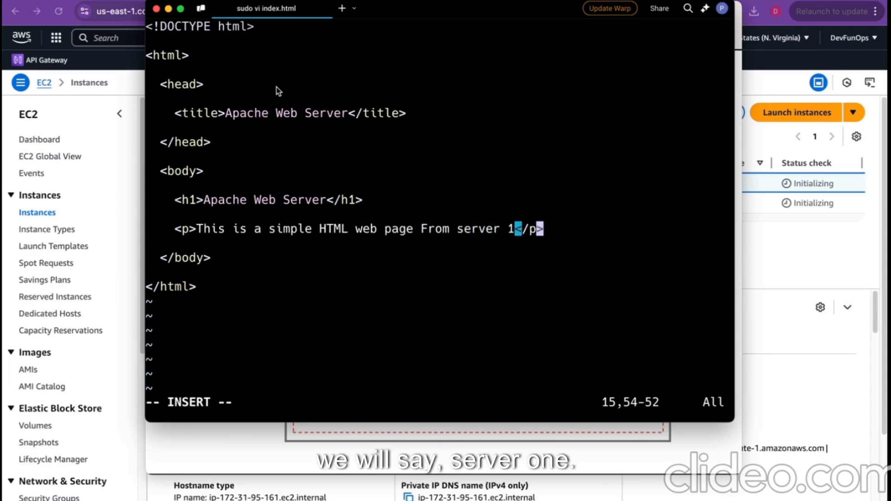
- Save index.html, quit vi with :wq and end the SSH session on test-instance-01 with exit
{"action": "key", "text": "Escape"}
{"action": "type", "text": ":wq"}
{"action": "key", "text": "Return"}
{"action": "type", "text": ":wq"}
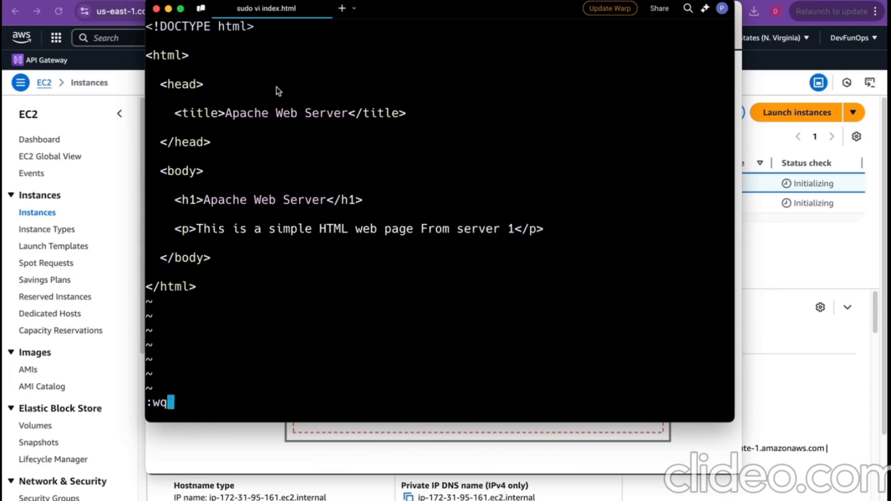
{"action": "key", "text": "Return"}
{"action": "type", "text": "exit"}
{"action": "key", "text": "Return"}
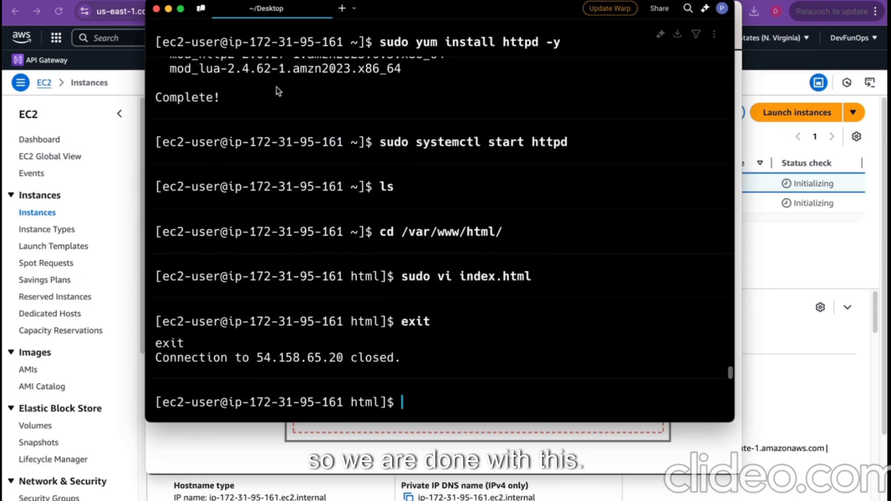
- Recall the SSH command in Warp and connect to test-instance-02 using its public IPv4 address copied from the EC2 console in Chrome
{"action": "key", "text": "Up"}
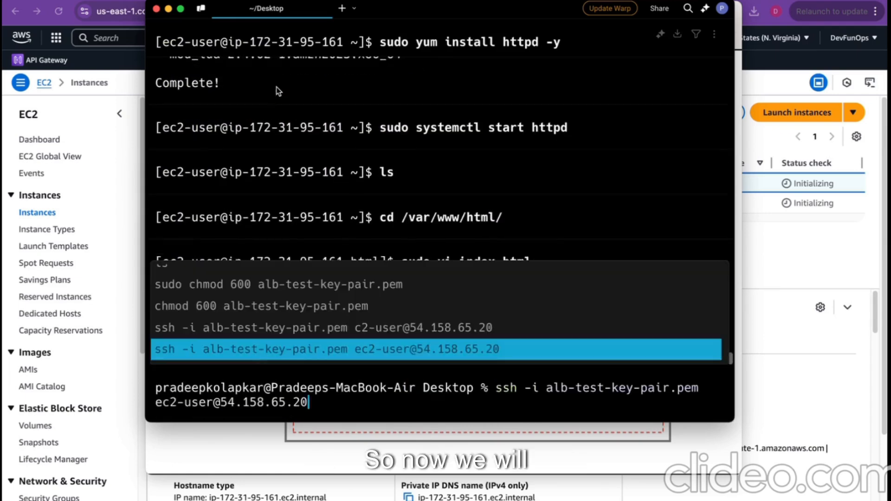
{"action": "key", "text": "super+Tab"}
{"action": "key", "text": "super+Tab"}
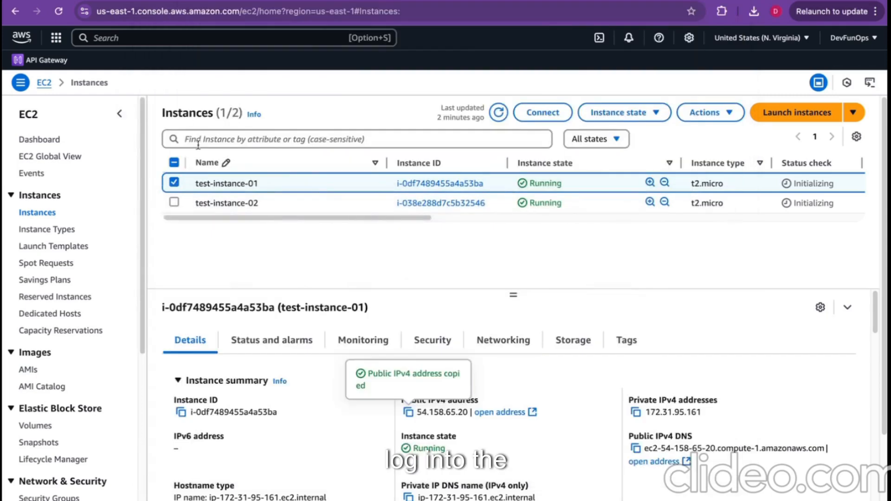
{"action": "left_click", "coordinate": [174, 202]}
{"action": "left_click", "coordinate": [174, 183]}
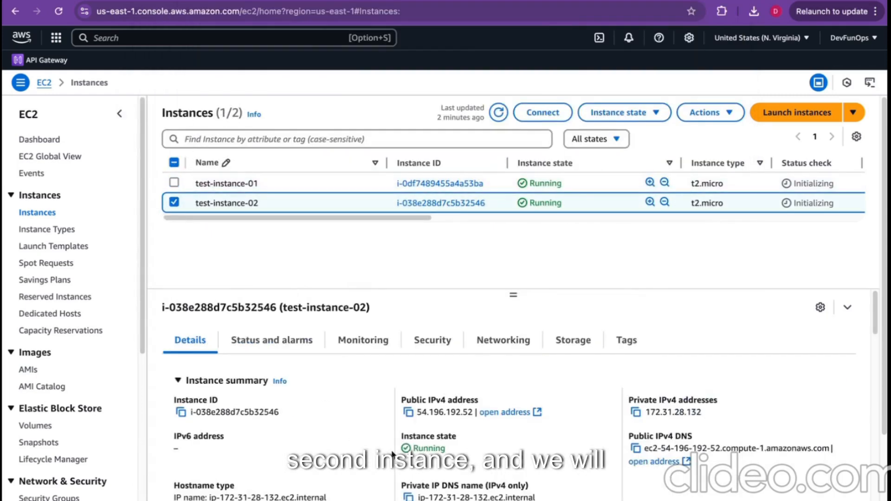
{"action": "left_click", "coordinate": [407, 412]}
{"action": "key", "text": "super+Tab"}
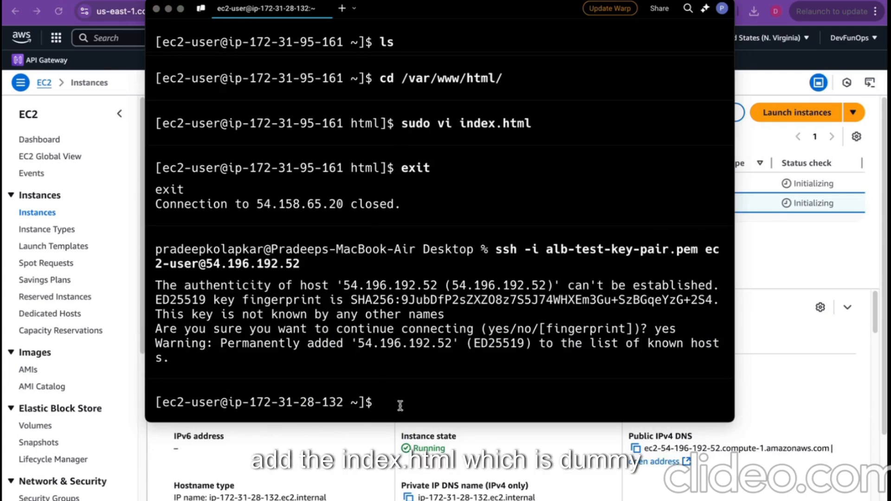
- Run sudo yum update -y, sudo yum install httpd -y and sudo systemctl start httpd together on test-instance-02
{"action": "key", "text": "super+v"}
{"action": "key", "text": "Return"}
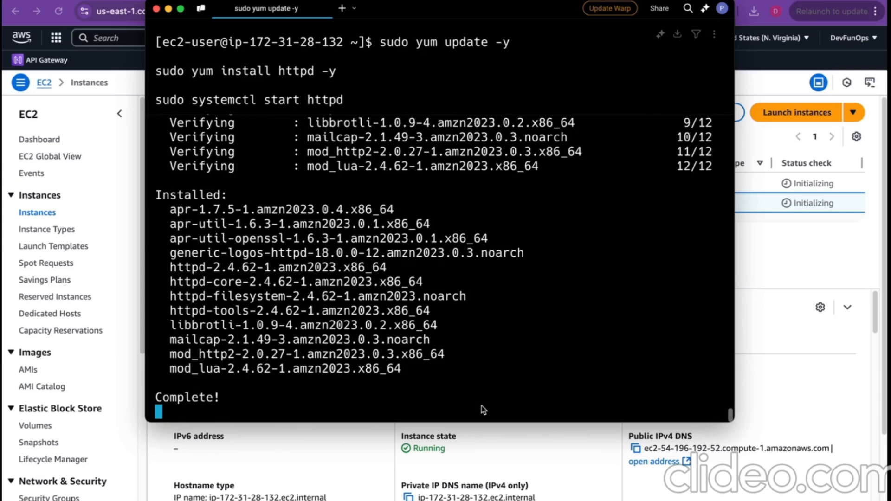
- Open /var/www/html/index.html with sudo vi on test-instance-02 and paste in the Apache Web Server HTML page
{"action": "type", "text": "sudo "}
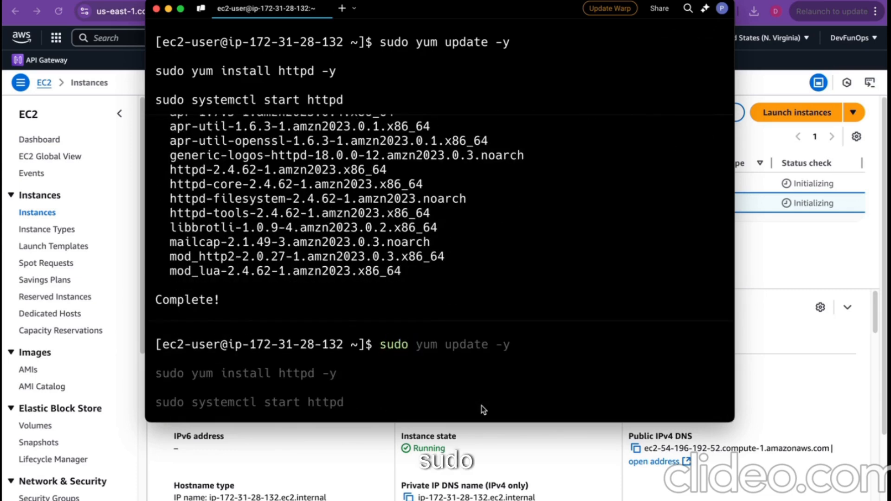
{"action": "type", "text": "vi /var"}
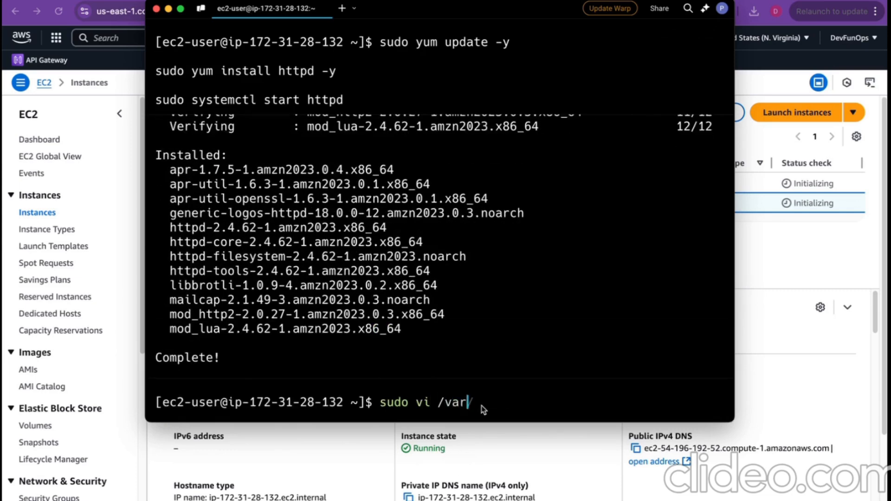
{"action": "type", "text": "/www/html/index"}
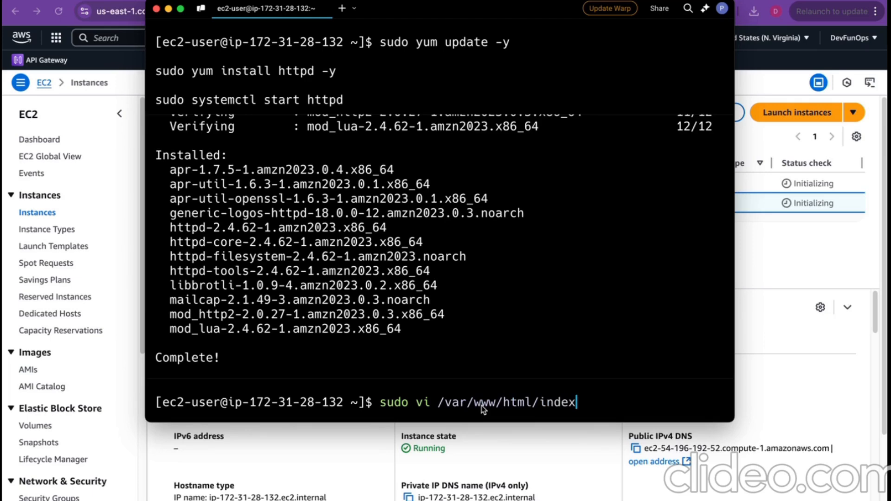
{"action": "type", "text": ".html"}
{"action": "key", "text": "Return"}
{"action": "key", "text": "super+v"}
- Change the paragraph to read "This is a simple HTML web page from server 2", then save and quit vi with :wq
{"action": "key", "text": "Down"}
{"action": "key", "text": "Right"}
{"action": "key", "text": "Right"}
{"action": "key", "text": "Right"}
{"action": "key", "text": "Right"}
{"action": "key", "text": "Right"}
{"action": "key", "text": "Right"}
{"action": "key", "text": "Right"}
{"action": "key", "text": "Right"}
{"action": "key", "text": "Right"}
{"action": "key", "text": "Right"}
{"action": "key", "text": "Right"}
{"action": "key", "text": "Right"}
{"action": "key", "text": "Right"}
{"action": "key", "text": "Right"}
{"action": "key", "text": "Right"}
{"action": "key", "text": "Right"}
{"action": "key", "text": "Right"}
{"action": "key", "text": "Right"}
{"action": "key", "text": "Right"}
{"action": "key", "text": "Right"}
{"action": "key", "text": "Right"}
{"action": "key", "text": "Right"}
{"action": "key", "text": "Right"}
{"action": "key", "text": "Right"}
{"action": "key", "text": "Right"}
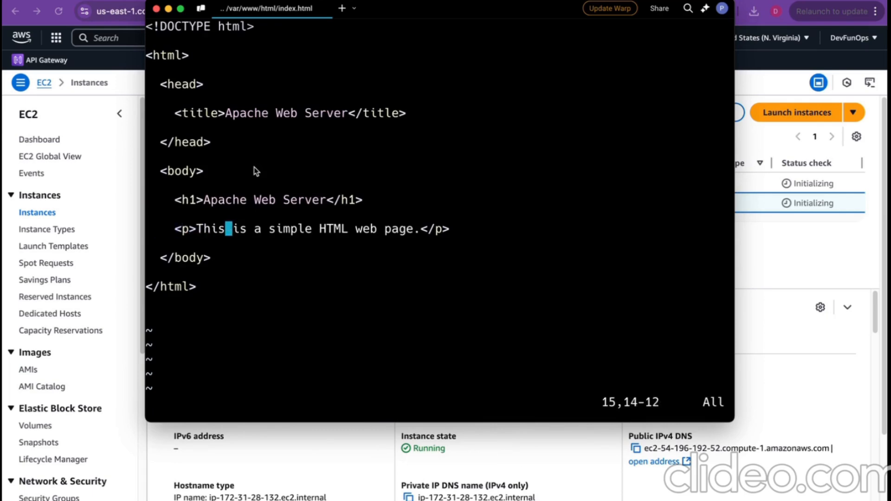
{"action": "key", "text": "Right"}
{"action": "key", "text": "Right"}
{"action": "key", "text": "Right"}
{"action": "key", "text": "Right"}
{"action": "key", "text": "Right"}
{"action": "key", "text": "Right"}
{"action": "key", "text": "Right"}
{"action": "key", "text": "Right"}
{"action": "key", "text": "Right"}
{"action": "key", "text": "Right"}
{"action": "key", "text": "Right"}
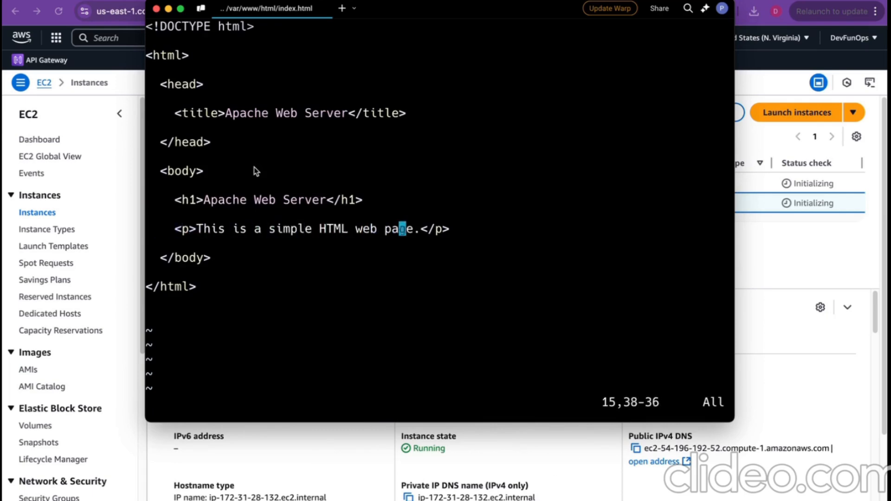
{"action": "key", "text": "Left"}
{"action": "key", "text": "i"}
{"action": "key", "text": "BackSpace"}
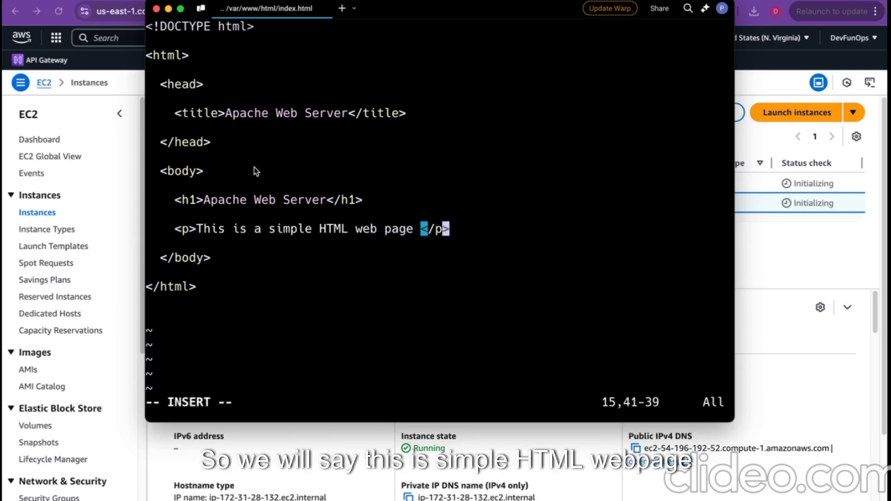
{"action": "type", "text": "from server 2"}
{"action": "key", "text": "Escape"}
{"action": "type", "text": ":wq"}
{"action": "key", "text": "Return"}
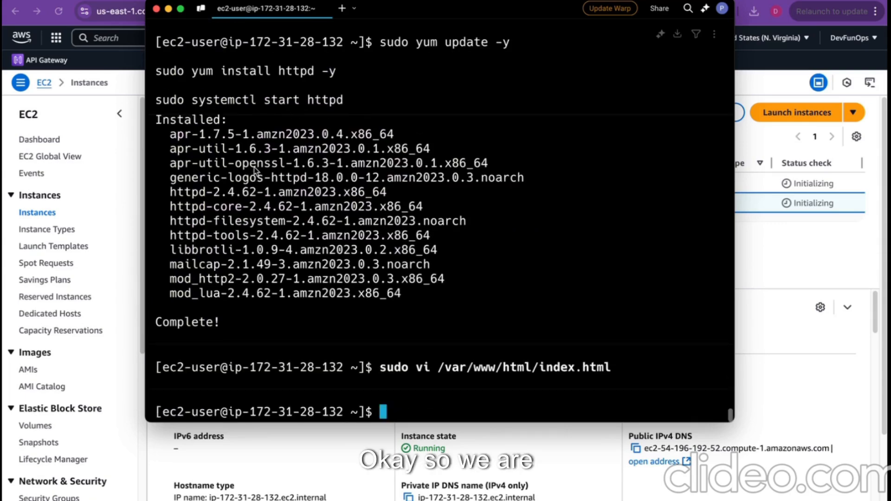
- End the SSH session on test-instance-02 with exit and clear the local terminal
{"action": "type", "text": "exit"}
{"action": "key", "text": "Return"}
{"action": "type", "text": "t"}
{"action": "key", "text": "BackSpace"}
{"action": "type", "text": "ls"}
{"action": "key", "text": "Return"}
{"action": "key", "text": "ctrl+l"}
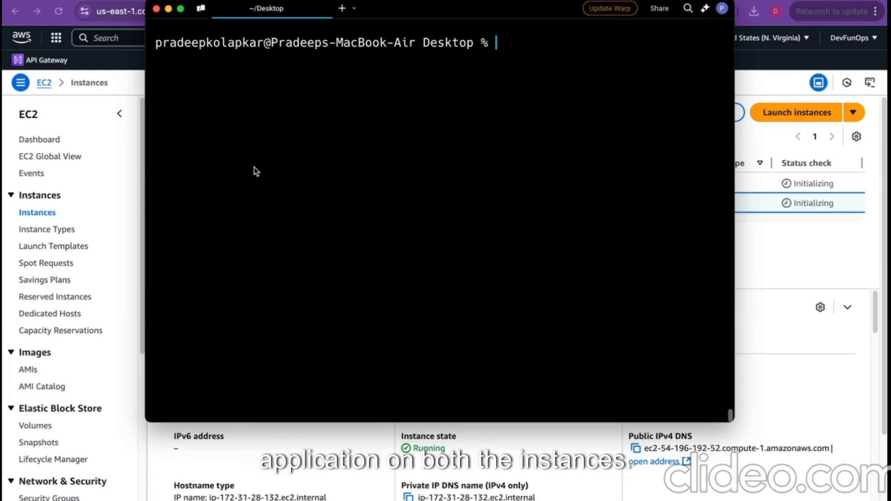
- Switch back to the EC2 Instances page in Chrome
{"action": "left_click", "coordinate": [29, 357]}
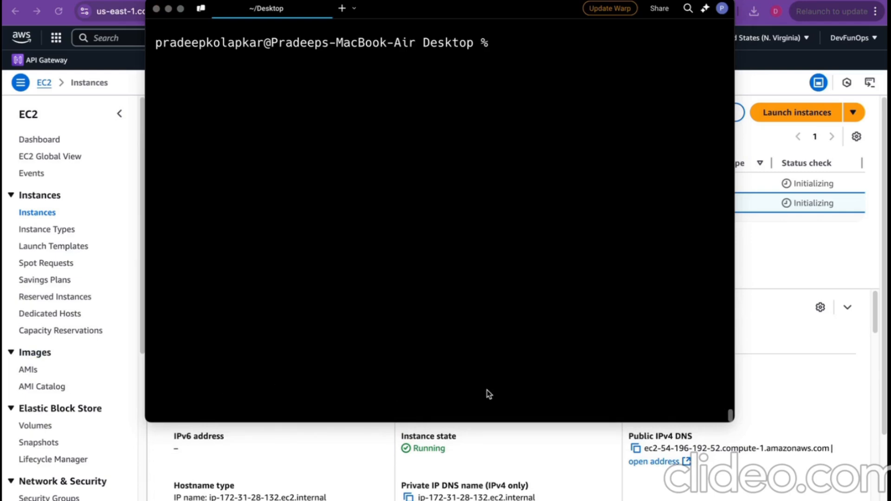
{"action": "left_click", "coordinate": [778, 262]}
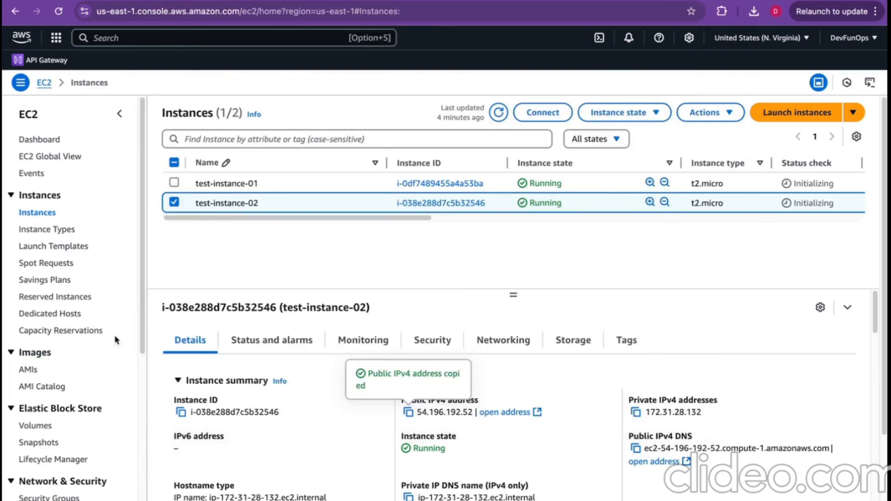
- Open the EC2 Load Balancers page and start creating a load balancer
{"action": "scroll", "coordinate": [118, 378], "scroll_direction": "down", "scroll_amount": 3}
{"action": "scroll", "coordinate": [121, 379], "scroll_direction": "down", "scroll_amount": 4}
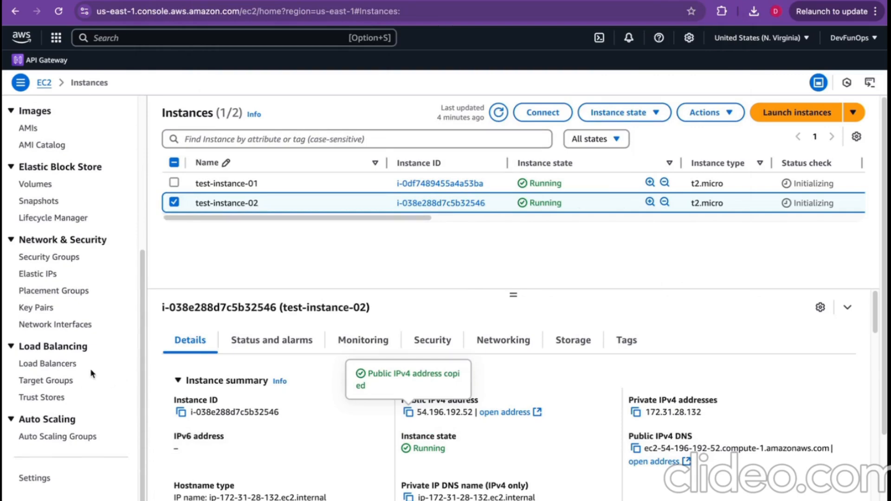
{"action": "scroll", "coordinate": [90, 373], "scroll_direction": "up", "scroll_amount": 1}
{"action": "left_click", "coordinate": [67, 407]}
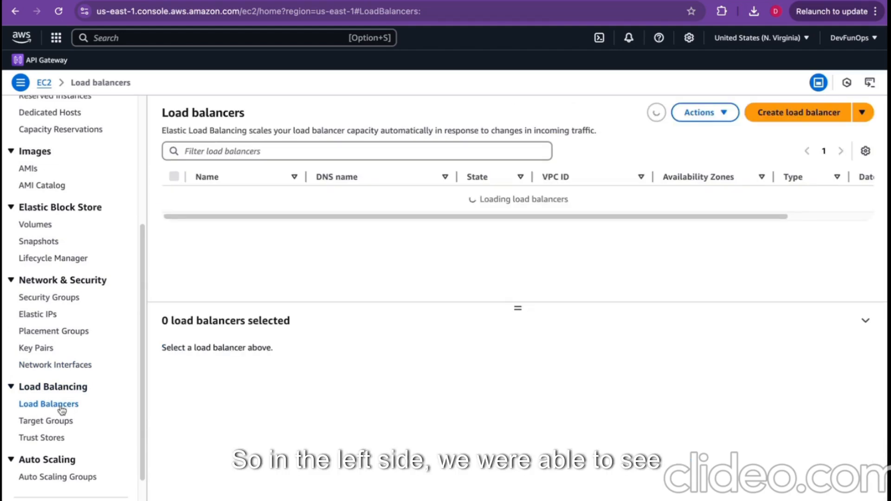
{"action": "left_click", "coordinate": [772, 114]}
- Compare the Application, Network and Gateway Load Balancer types, examining the protocols the Application Load Balancer handles
{"action": "scroll", "coordinate": [119, 273], "scroll_direction": "down", "scroll_amount": 3}
{"action": "scroll", "coordinate": [119, 274], "scroll_direction": "up", "scroll_amount": 1}
{"action": "scroll", "coordinate": [119, 274], "scroll_direction": "down", "scroll_amount": 1}
{"action": "scroll", "coordinate": [113, 327], "scroll_direction": "up", "scroll_amount": 2}
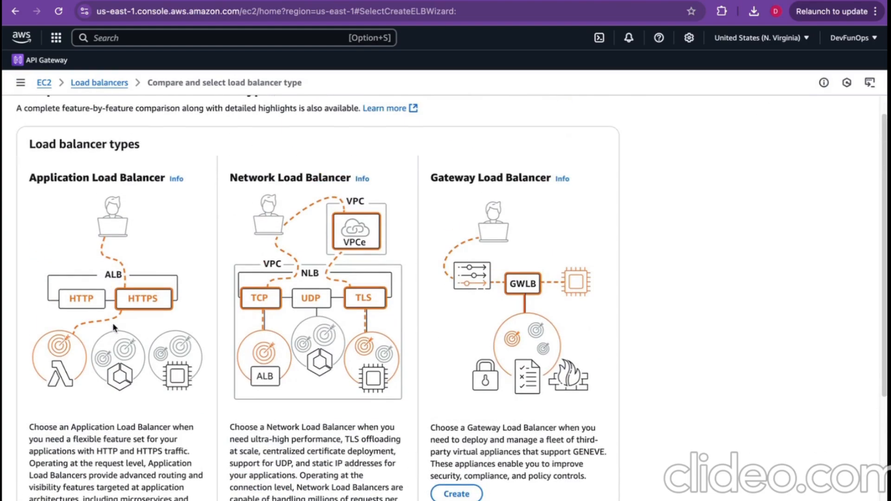
{"action": "scroll", "coordinate": [114, 328], "scroll_direction": "down", "scroll_amount": 3}
{"action": "scroll", "coordinate": [114, 327], "scroll_direction": "up", "scroll_amount": 1}
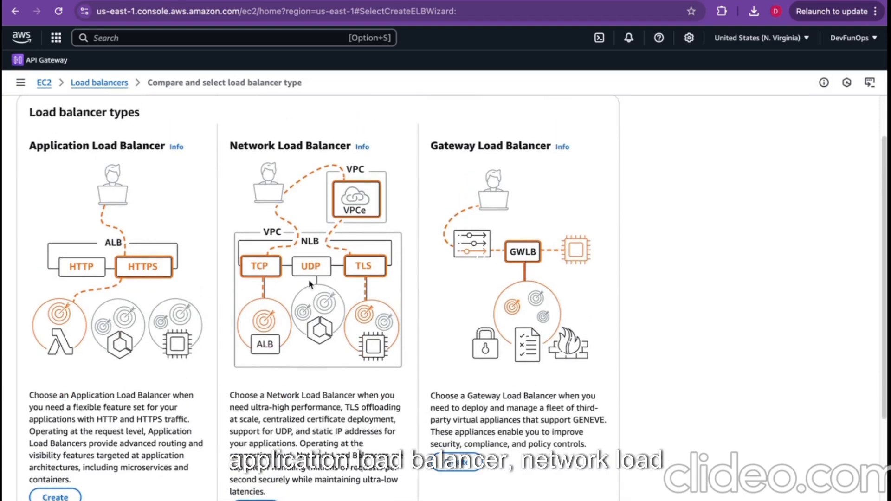
{"action": "scroll", "coordinate": [184, 343], "scroll_direction": "down", "scroll_amount": 3}
{"action": "scroll", "coordinate": [185, 343], "scroll_direction": "up", "scroll_amount": 3}
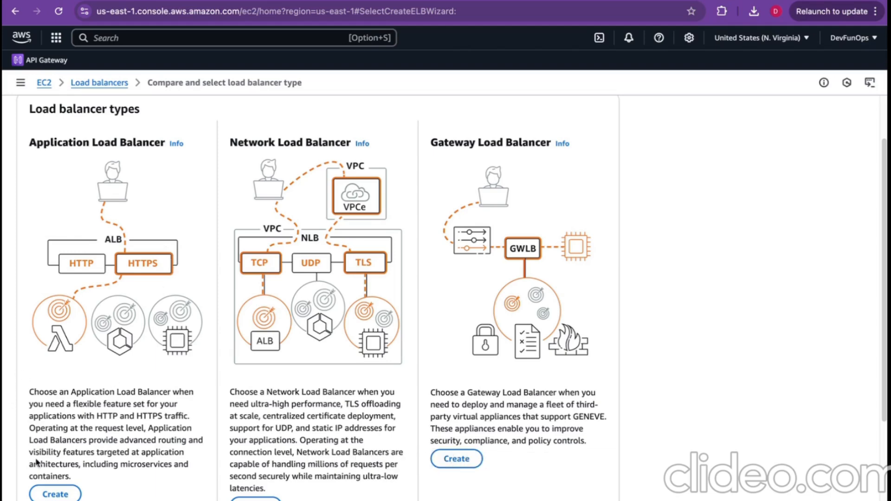
{"action": "left_click_drag", "start_coordinate": [46, 154], "coordinate": [84, 145]}
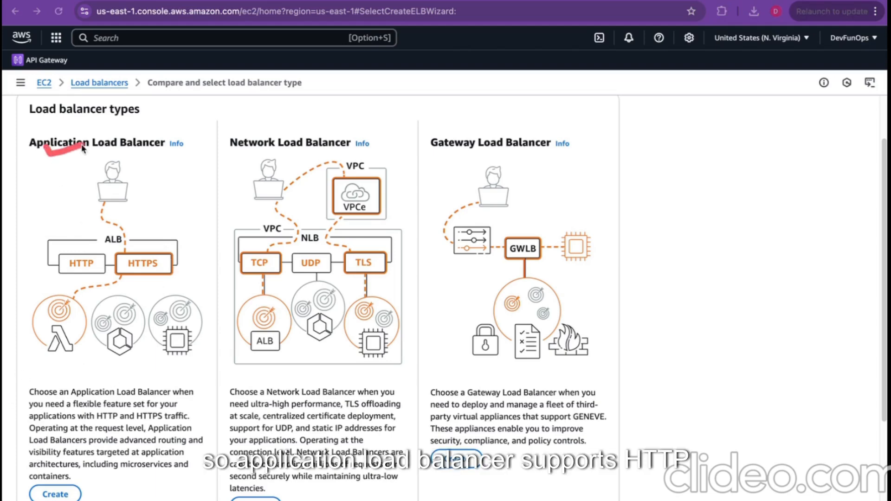
{"action": "mouse_move", "coordinate": [45, 269]}
{"action": "left_mouse_down"}
{"action": "mouse_move", "coordinate": [84, 247]}
{"action": "mouse_move", "coordinate": [137, 273]}
{"action": "mouse_move", "coordinate": [176, 247]}
{"action": "left_mouse_up"}
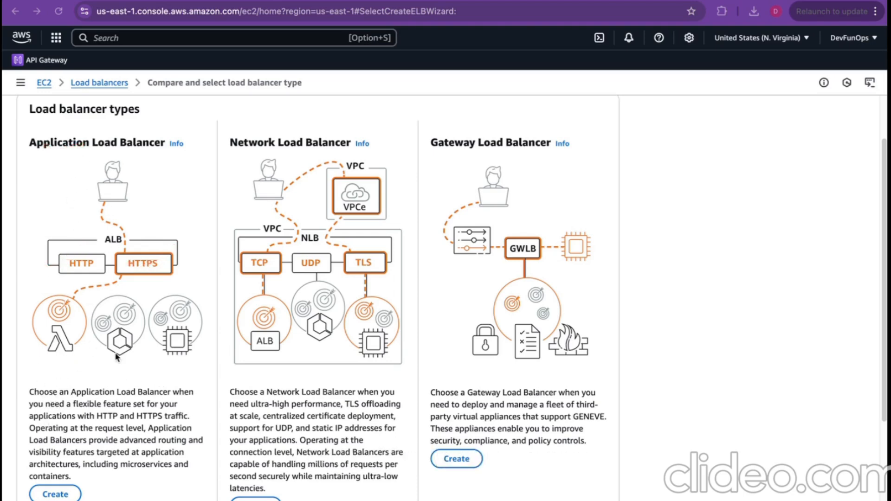
- Choose to create an Application Load Balancer and name it test-load-balancer
{"action": "scroll", "coordinate": [116, 357], "scroll_direction": "down", "scroll_amount": 3}
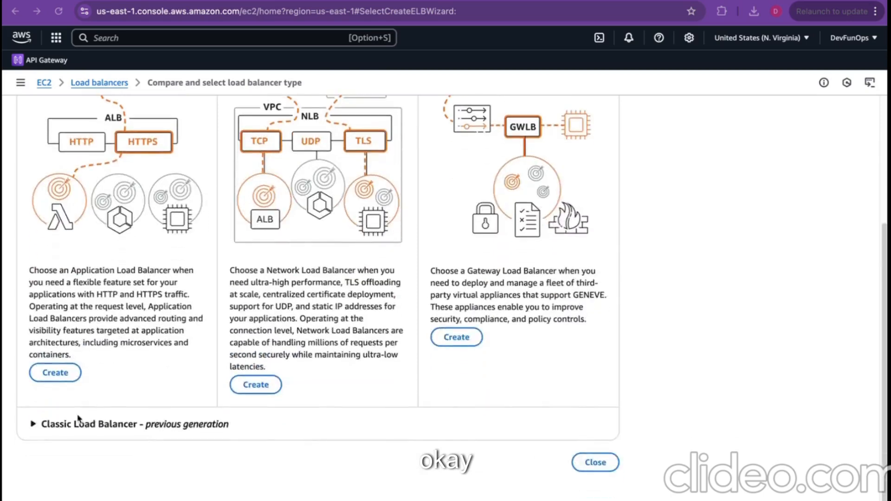
{"action": "left_click", "coordinate": [71, 375]}
{"action": "left_click", "coordinate": [227, 270]}
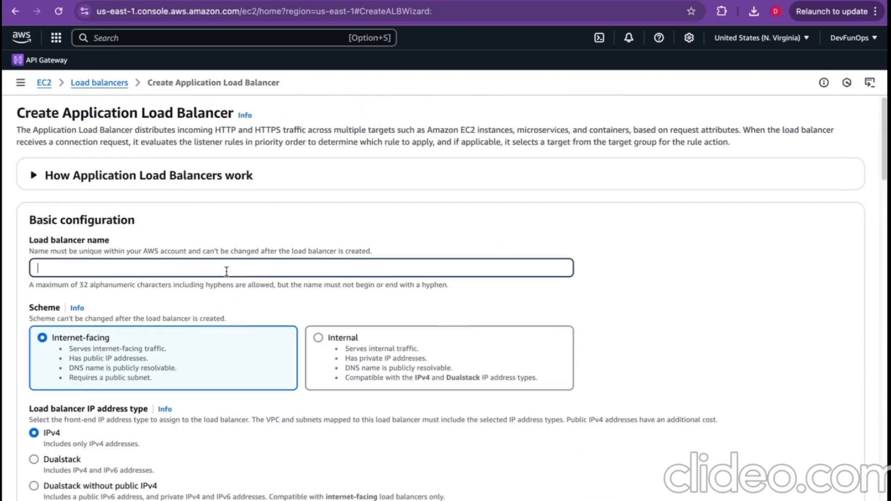
{"action": "type", "text": "test-"}
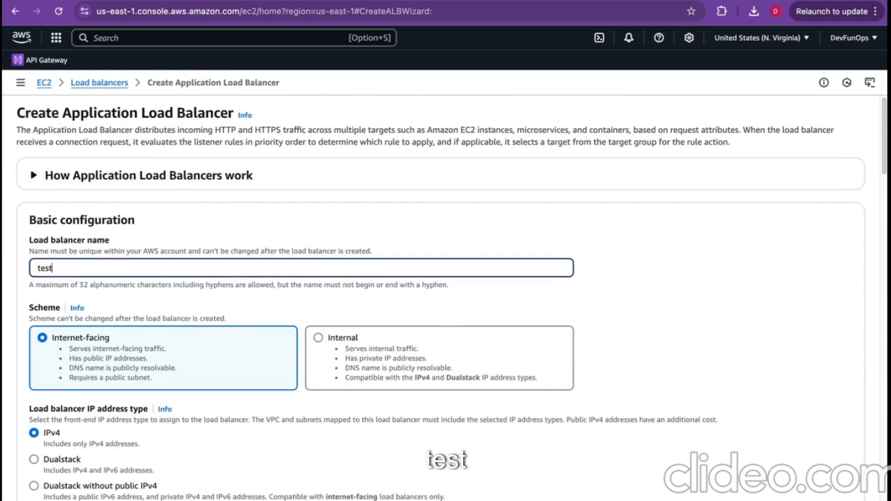
{"action": "type", "text": "load-balancer"}
- Review the load balancer's scheme and IP address type options in the basic configuration
{"action": "scroll", "coordinate": [73, 177], "scroll_direction": "down", "scroll_amount": 4}
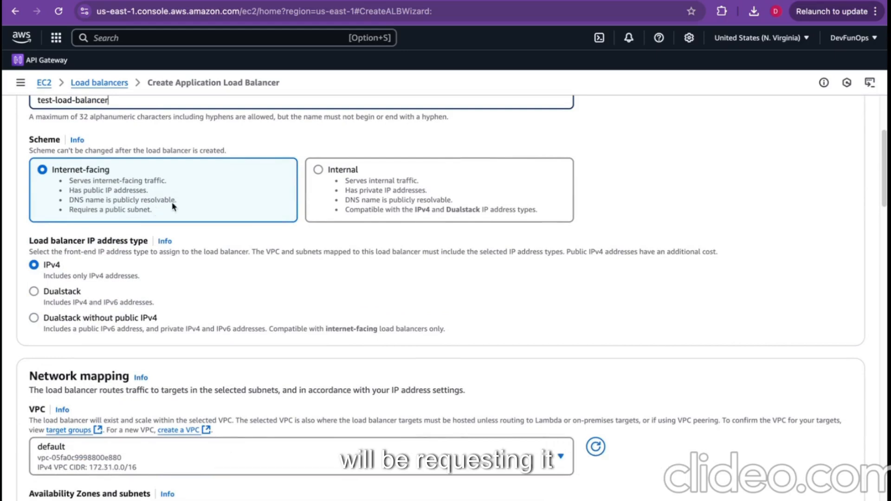
{"action": "scroll", "coordinate": [197, 238], "scroll_direction": "down", "scroll_amount": 1}
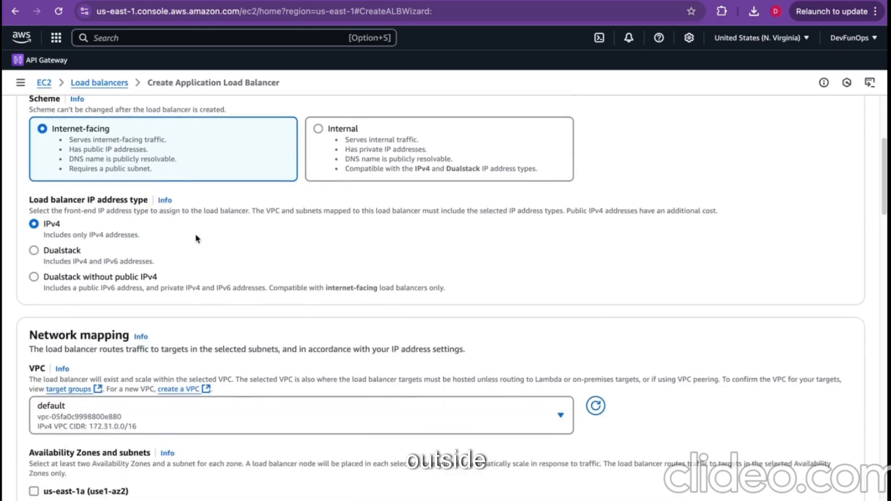
{"action": "scroll", "coordinate": [187, 168], "scroll_direction": "up", "scroll_amount": 1}
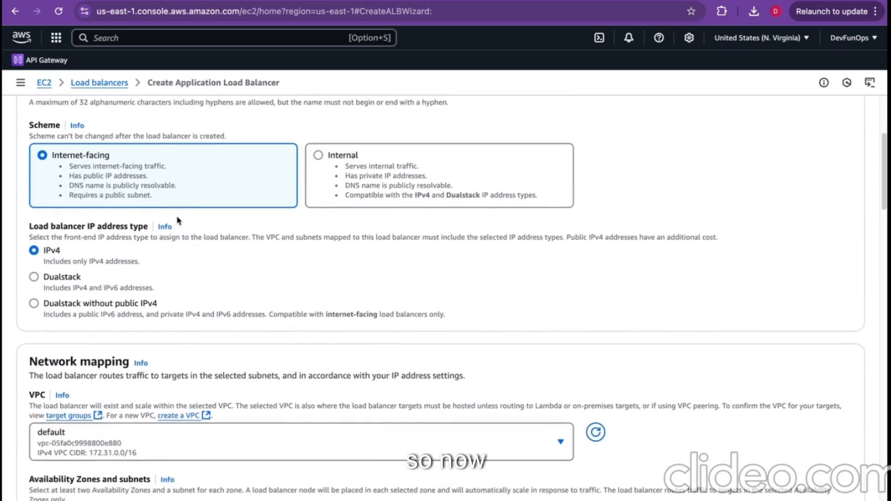
{"action": "scroll", "coordinate": [171, 225], "scroll_direction": "down", "scroll_amount": 1}
{"action": "scroll", "coordinate": [125, 202], "scroll_direction": "down", "scroll_amount": 1}
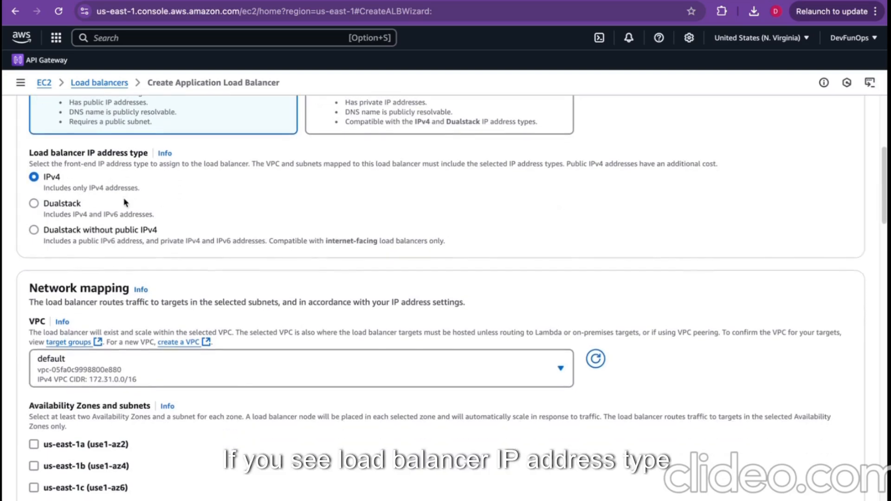
{"action": "scroll", "coordinate": [130, 192], "scroll_direction": "down", "scroll_amount": 1}
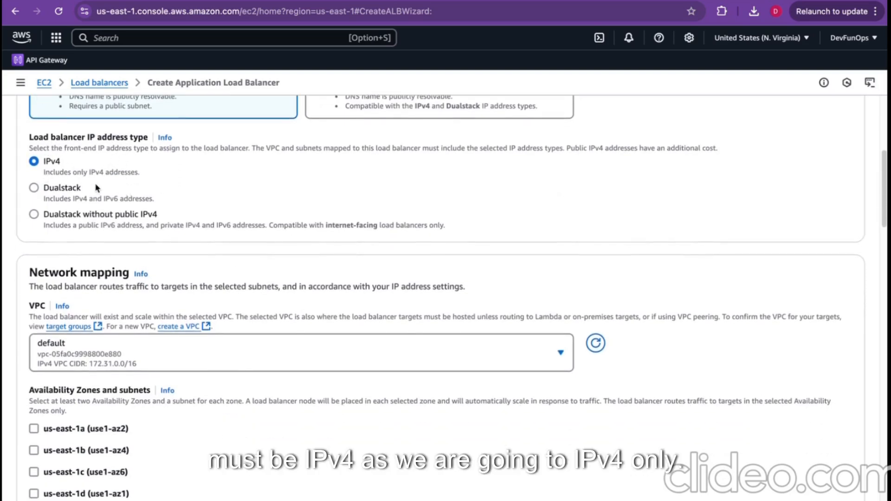
{"action": "scroll", "coordinate": [93, 193], "scroll_direction": "down", "scroll_amount": 1}
{"action": "scroll", "coordinate": [97, 187], "scroll_direction": "down", "scroll_amount": 1}
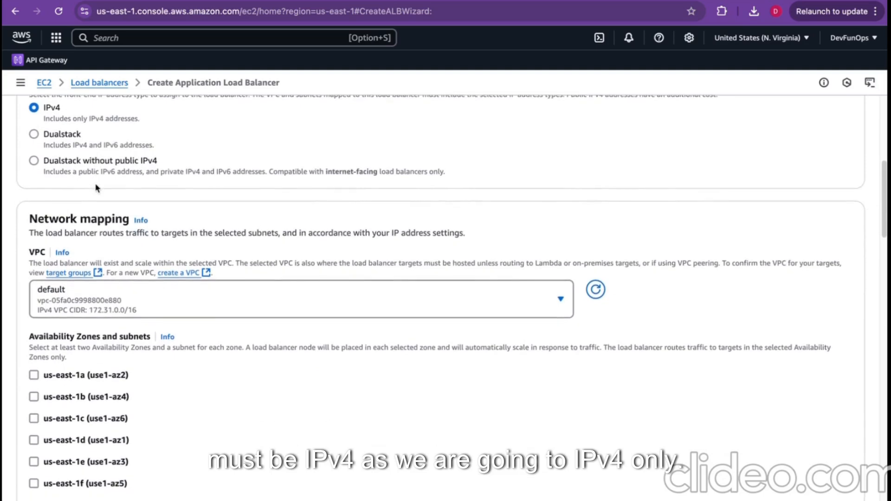
- Keep the default VPC in the network mapping and enable the us-east-1a and us-east-1b Availability Zones
{"action": "scroll", "coordinate": [96, 187], "scroll_direction": "down", "scroll_amount": 3}
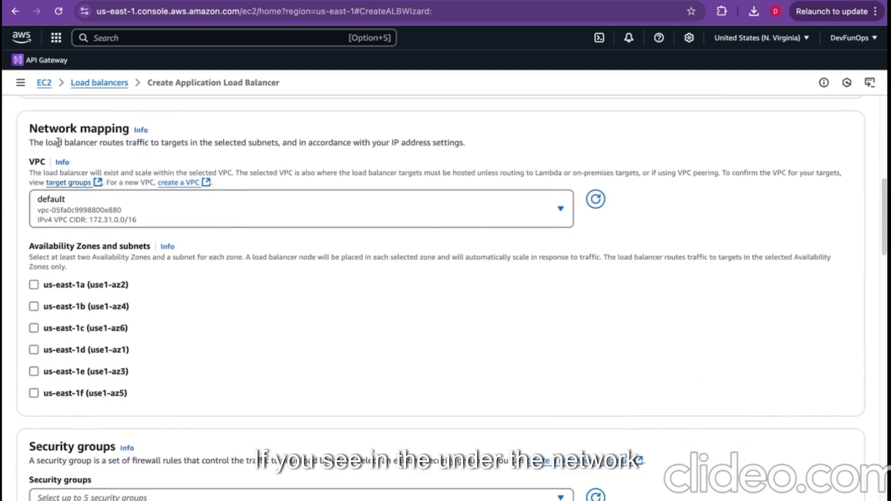
{"action": "scroll", "coordinate": [160, 155], "scroll_direction": "down", "scroll_amount": 1}
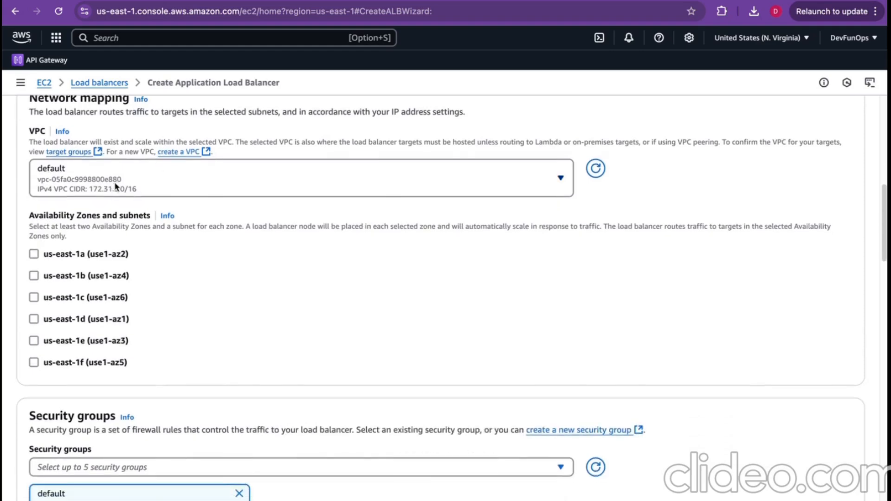
{"action": "left_click", "coordinate": [116, 187]}
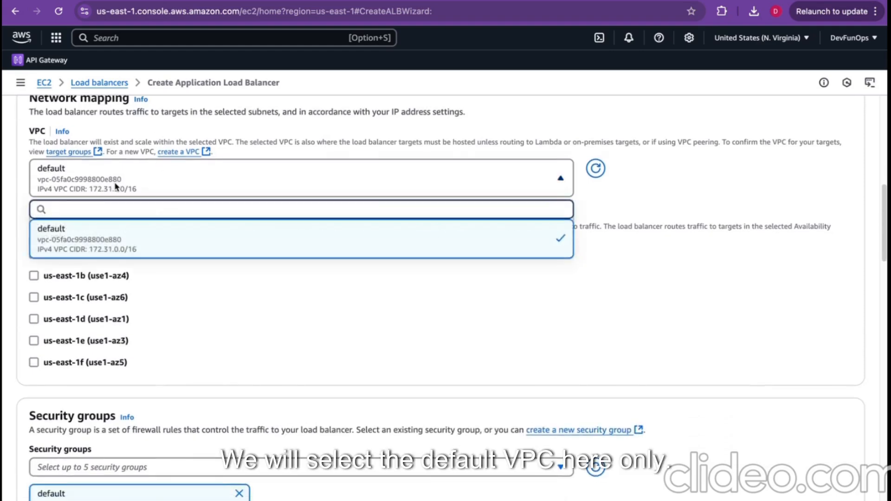
{"action": "left_click", "coordinate": [194, 312]}
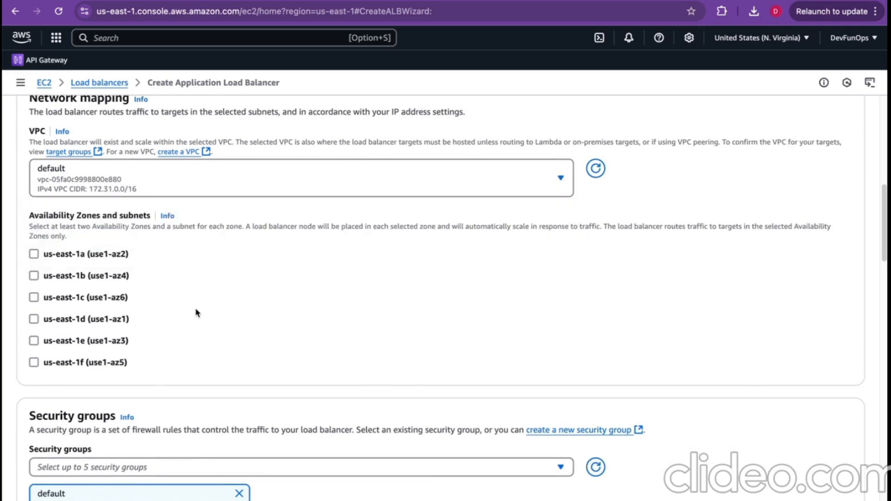
{"action": "scroll", "coordinate": [195, 301], "scroll_direction": "down", "scroll_amount": 3}
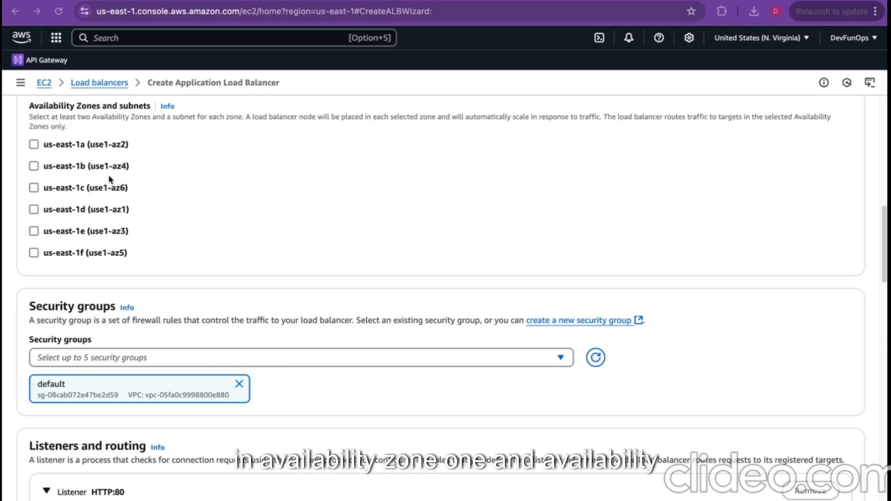
{"action": "left_click", "coordinate": [35, 144]}
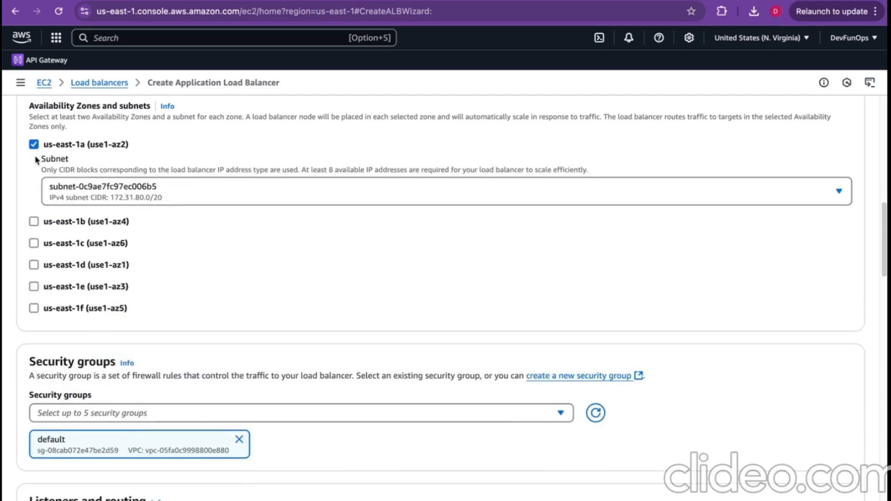
{"action": "left_click", "coordinate": [33, 221]}
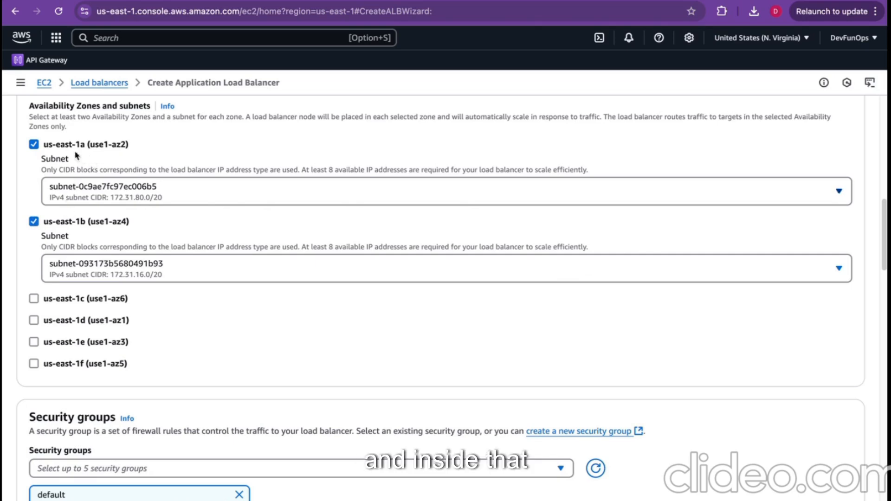
- Replace the default security group with test-security-group for the load balancer
{"action": "scroll", "coordinate": [140, 219], "scroll_direction": "down", "scroll_amount": 2}
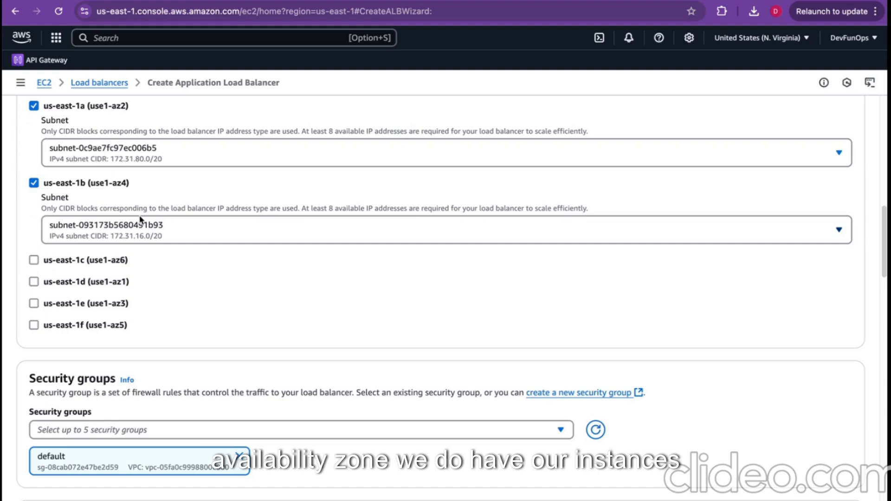
{"action": "scroll", "coordinate": [238, 285], "scroll_direction": "down", "scroll_amount": 8}
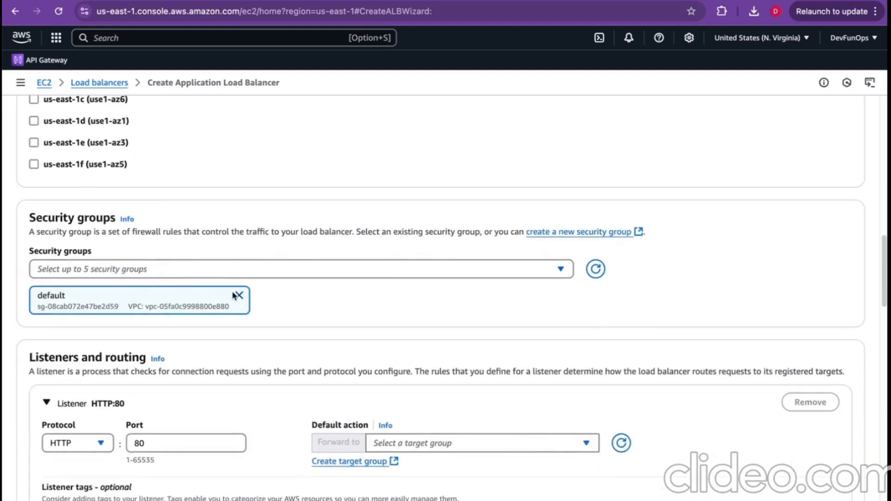
{"action": "left_click", "coordinate": [207, 274]}
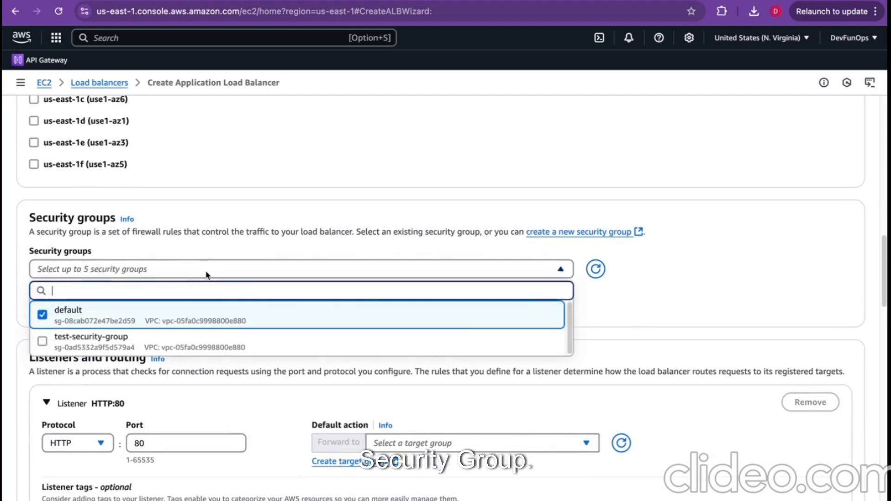
{"action": "left_click", "coordinate": [92, 309]}
{"action": "left_click", "coordinate": [280, 263]}
{"action": "scroll", "coordinate": [297, 264], "scroll_direction": "down", "scroll_amount": 3}
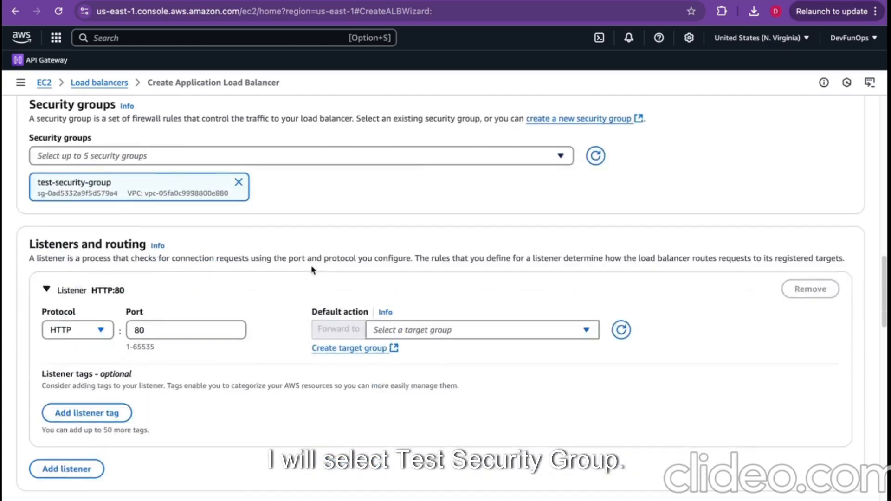
- Examine the listener's protocol and port, and switch to the aws-elb diagram to trace the users' request path to the load balancer
{"action": "scroll", "coordinate": [312, 269], "scroll_direction": "down", "scroll_amount": 2}
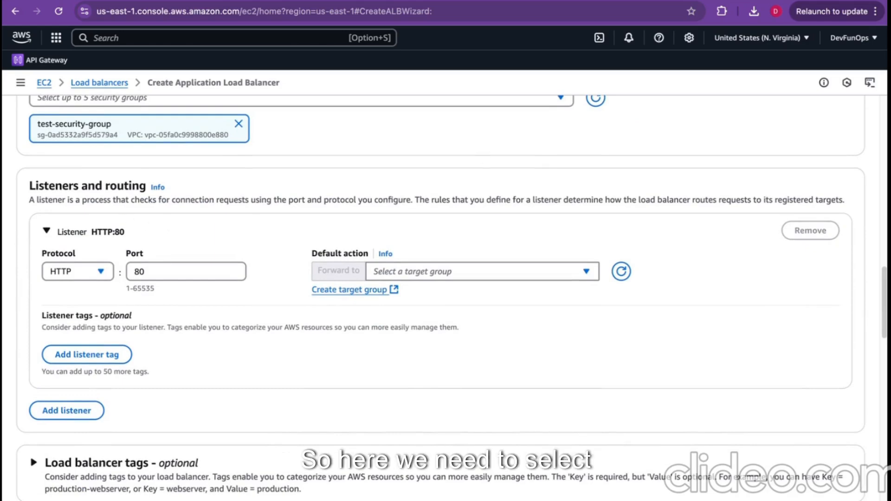
{"action": "left_click", "coordinate": [165, 271]}
{"action": "left_click", "coordinate": [174, 244]}
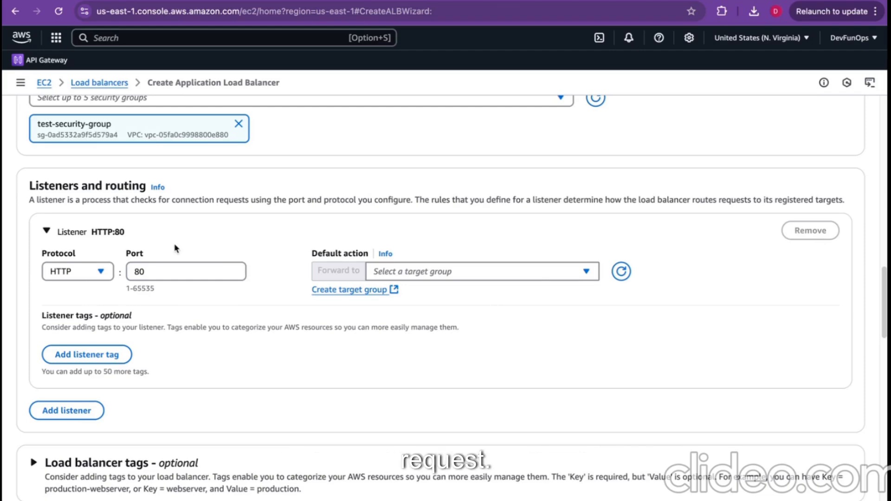
{"action": "key", "text": "super+Tab"}
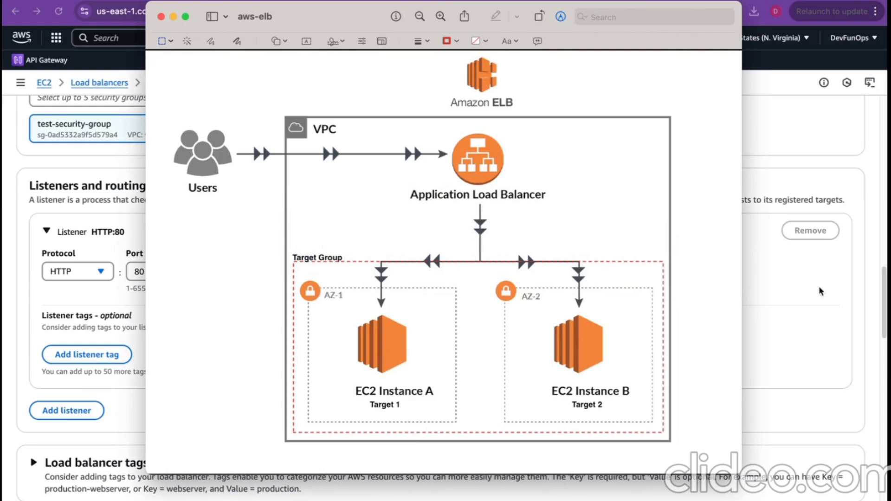
{"action": "left_click_drag", "start_coordinate": [209, 173], "coordinate": [514, 158]}
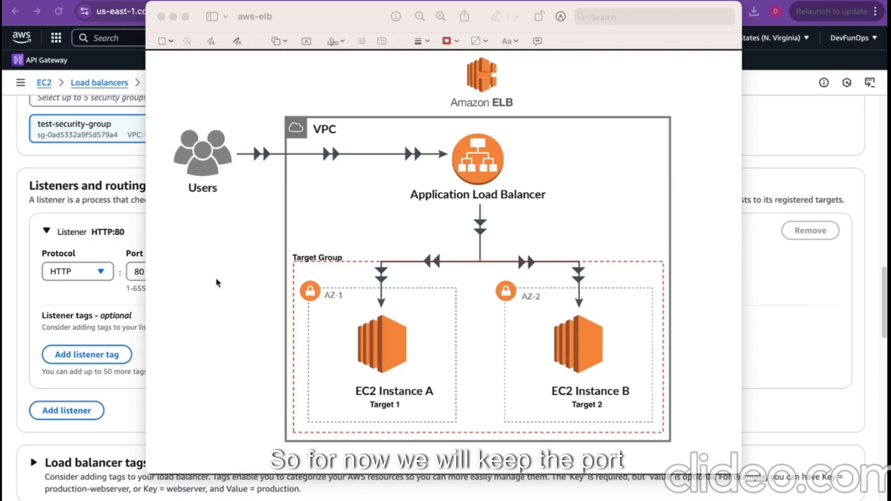
- Return to the load balancer form in Chrome and examine the HTTP listener's port and its allowed port range
{"action": "left_click", "coordinate": [142, 272]}
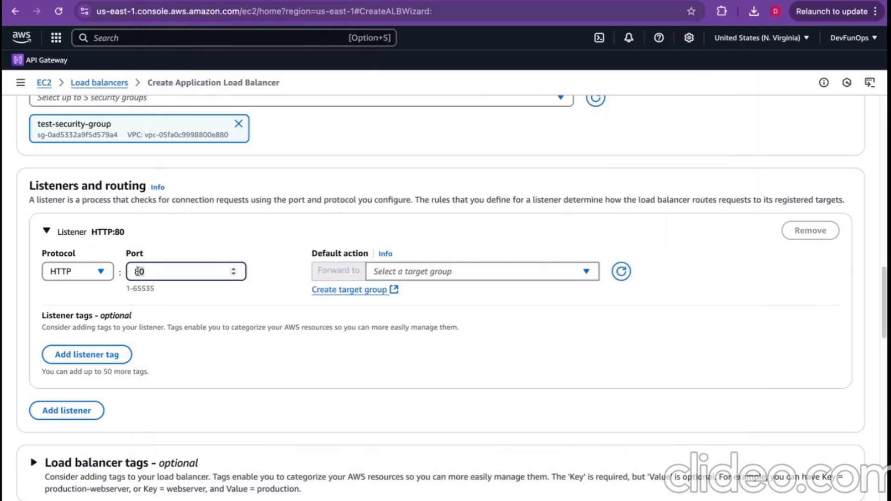
{"action": "left_click", "coordinate": [165, 252]}
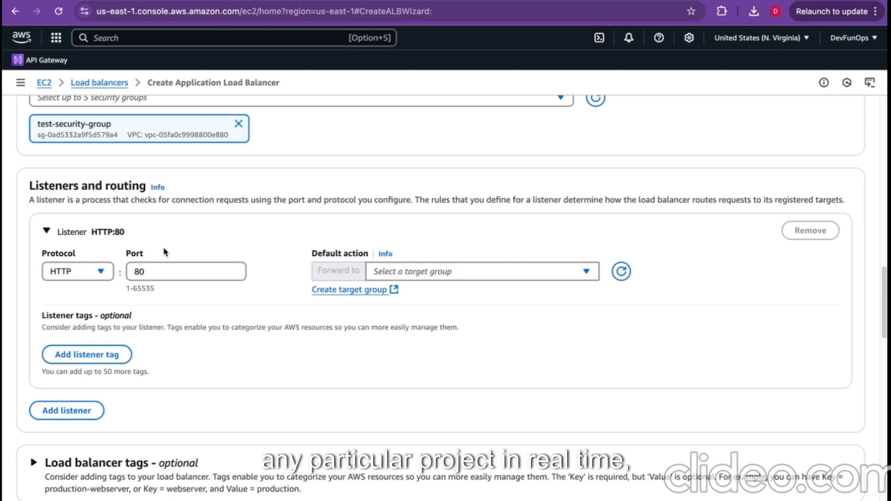
{"action": "left_click", "coordinate": [159, 269]}
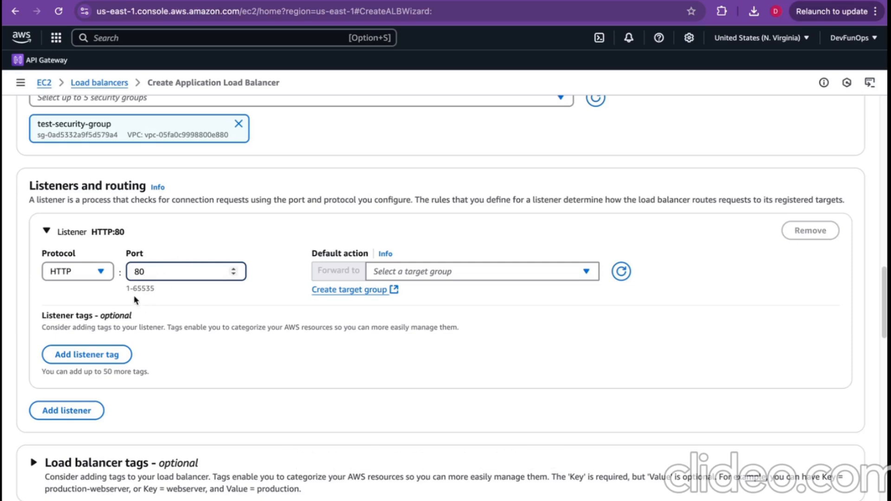
{"action": "left_click_drag", "start_coordinate": [125, 290], "coordinate": [157, 291]}
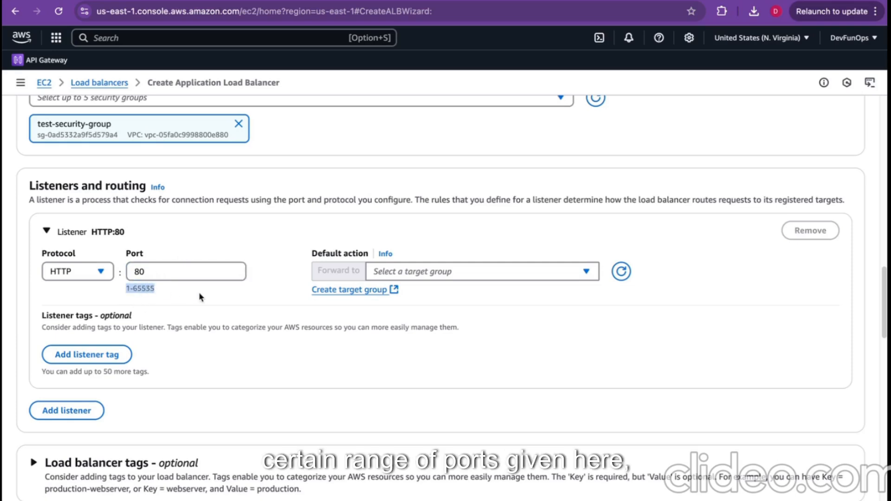
- Switch to the aws-elb diagram and examine how the load balancer routes requests to the target group's EC2 instances
{"action": "left_click", "coordinate": [233, 245]}
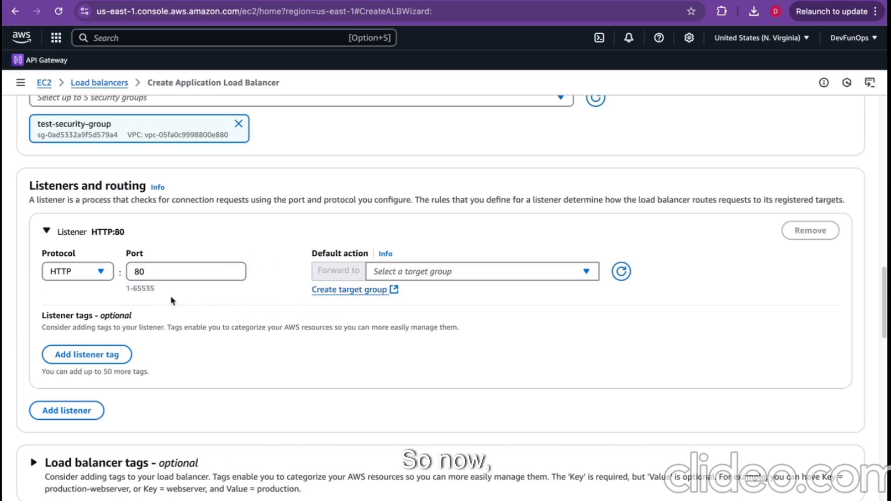
{"action": "key", "text": "super+Tab"}
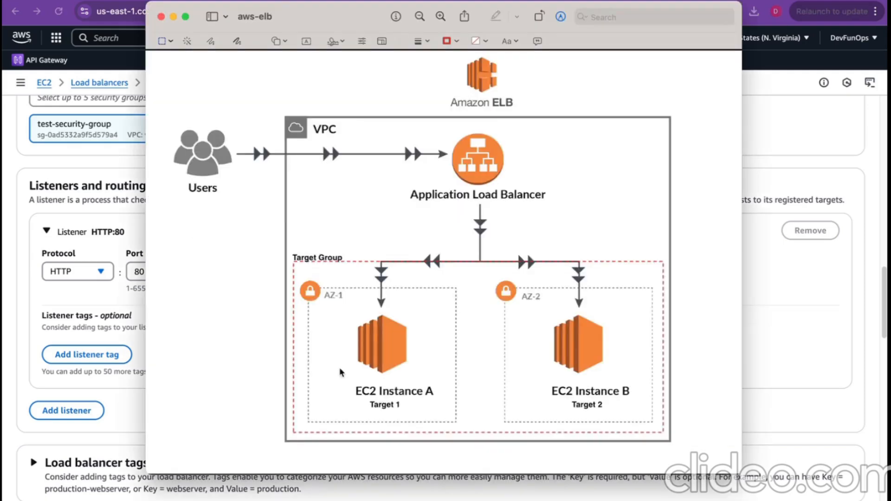
{"action": "left_click_drag", "start_coordinate": [297, 15], "coordinate": [361, 26]}
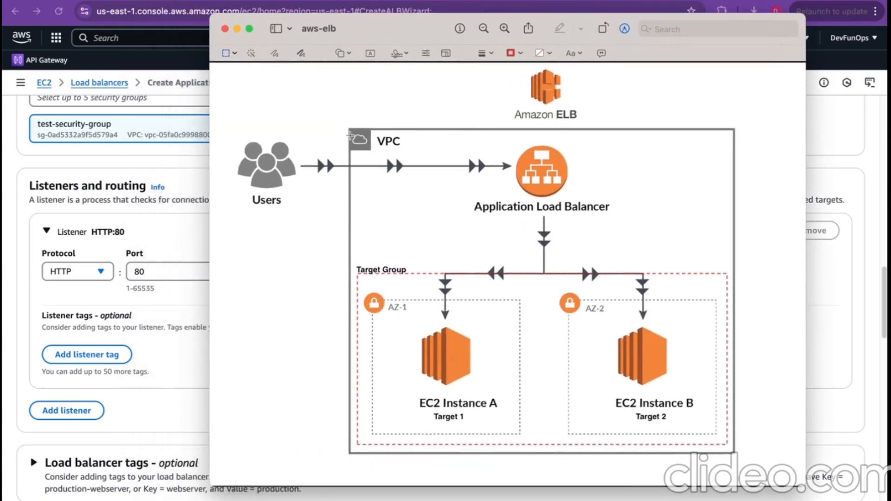
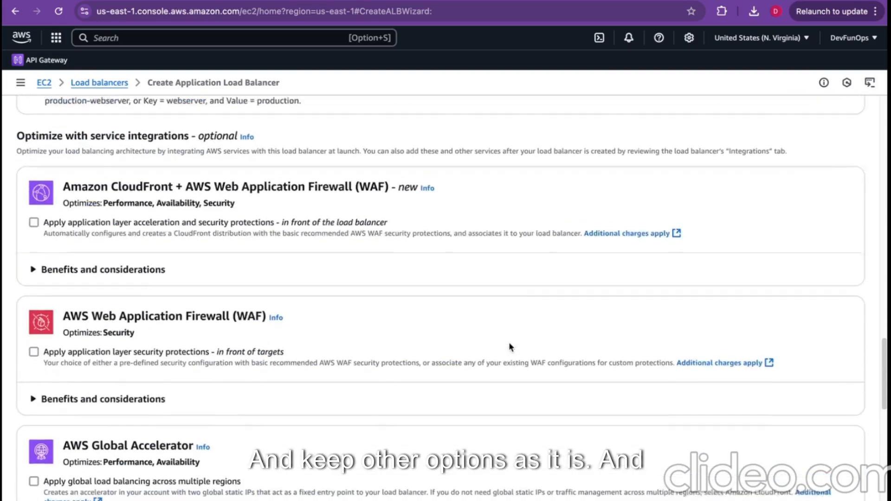
- Keep the remaining optional settings at their defaults, review the summary and create test-load-balancer
{"action": "scroll", "coordinate": [509, 347], "scroll_direction": "down", "scroll_amount": 5}
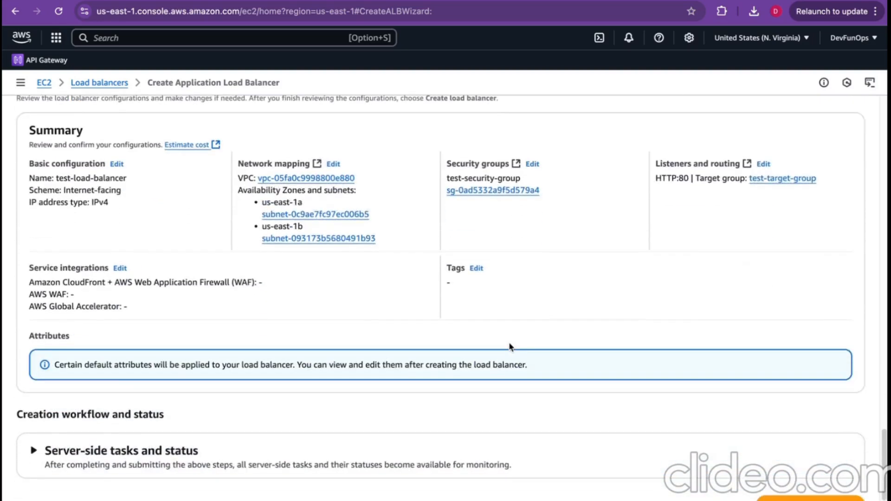
{"action": "left_click", "coordinate": [811, 483]}
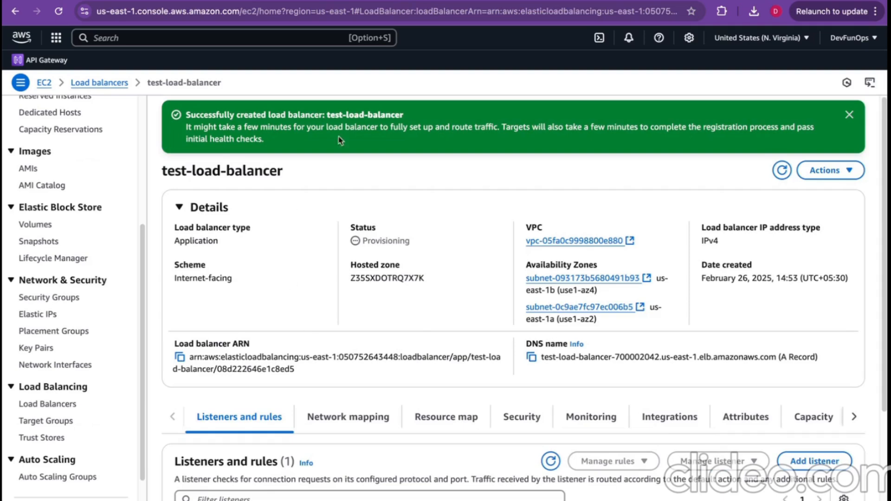
- Go to the EC2 target groups list and open the details of test-target-group
{"action": "left_click", "coordinate": [65, 404]}
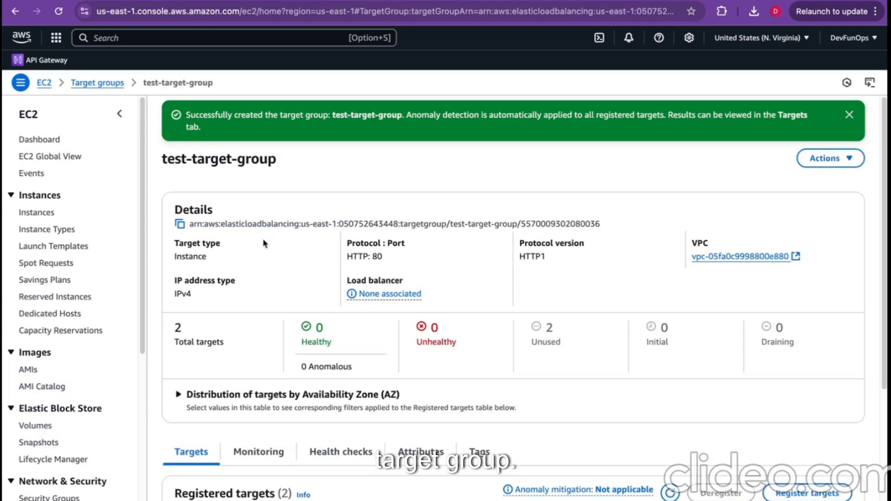
{"action": "scroll", "coordinate": [60, 455], "scroll_direction": "down", "scroll_amount": 4}
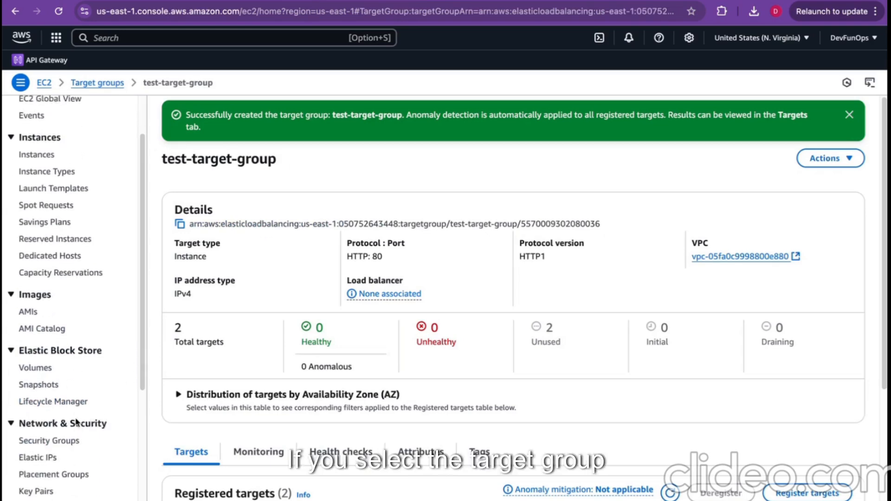
{"action": "scroll", "coordinate": [63, 438], "scroll_direction": "down", "scroll_amount": 1}
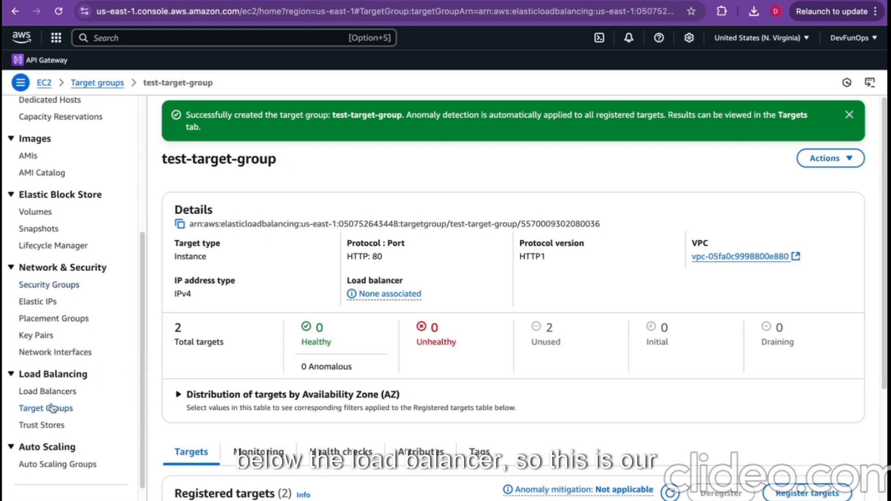
{"action": "left_click", "coordinate": [53, 408]}
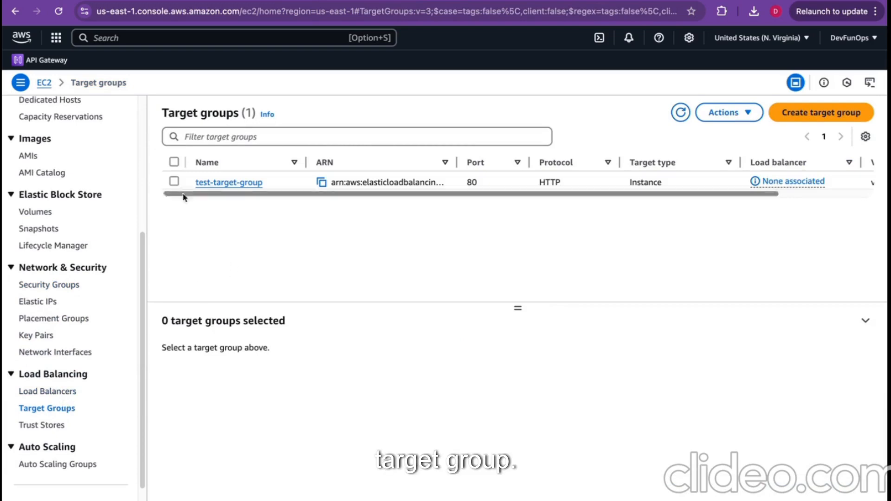
{"action": "left_click", "coordinate": [226, 187]}
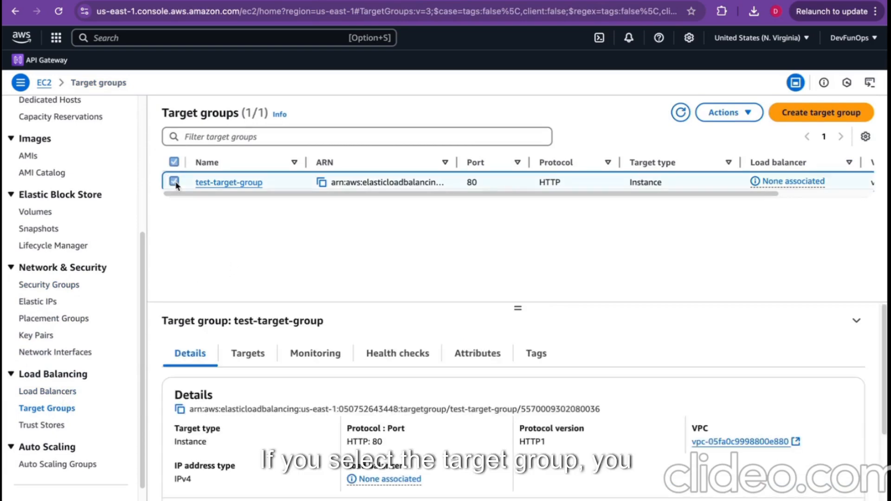
{"action": "left_click", "coordinate": [236, 183]}
- Examine test-target-group's healthy and unhealthy target counts and the health status of each registered instance
{"action": "left_click_drag", "start_coordinate": [295, 293], "coordinate": [329, 281]}
{"action": "left_click_drag", "start_coordinate": [407, 293], "coordinate": [450, 267]}
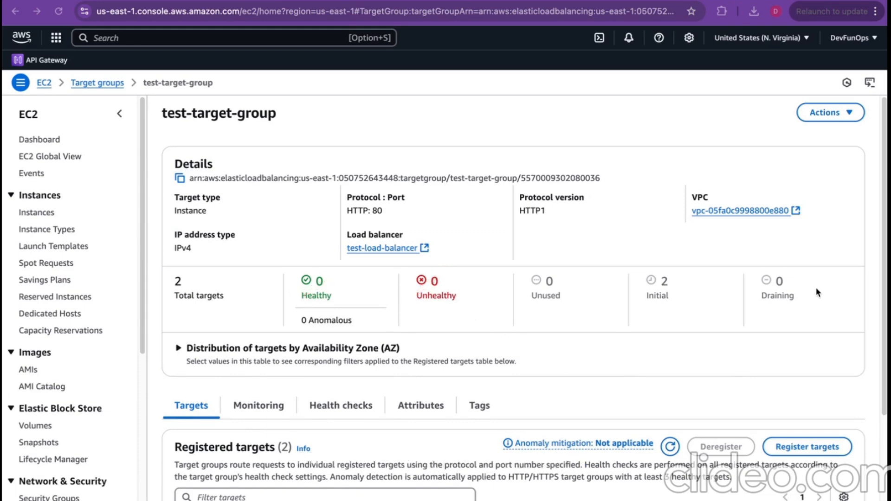
{"action": "scroll", "coordinate": [796, 276], "scroll_direction": "down", "scroll_amount": 3}
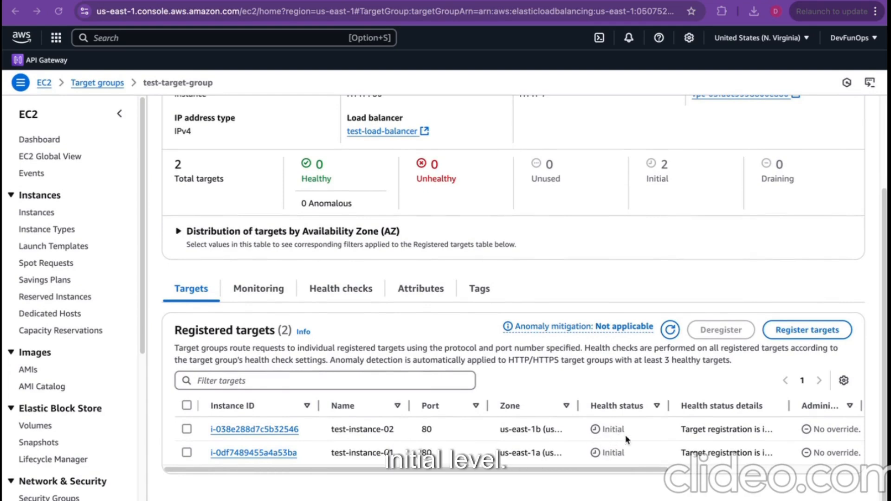
{"action": "left_click_drag", "start_coordinate": [613, 434], "coordinate": [628, 404]}
{"action": "left_click_drag", "start_coordinate": [625, 451], "coordinate": [637, 451]}
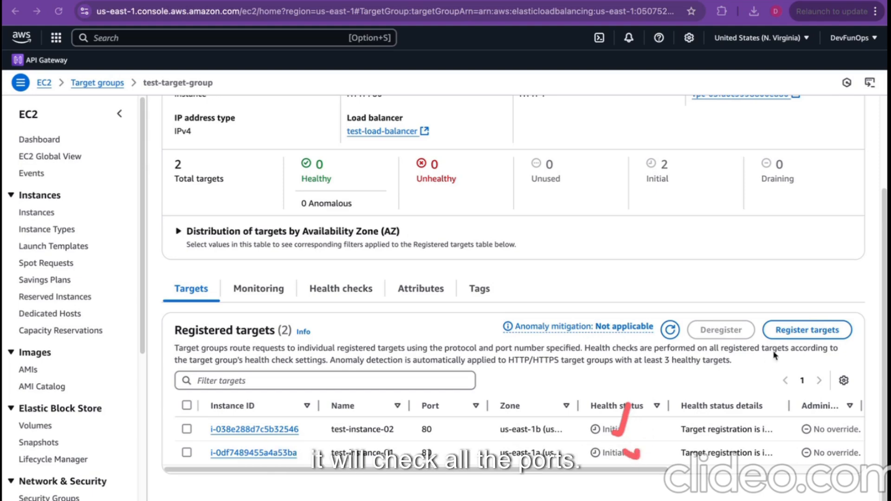
{"action": "scroll", "coordinate": [598, 305], "scroll_direction": "up", "scroll_amount": 2}
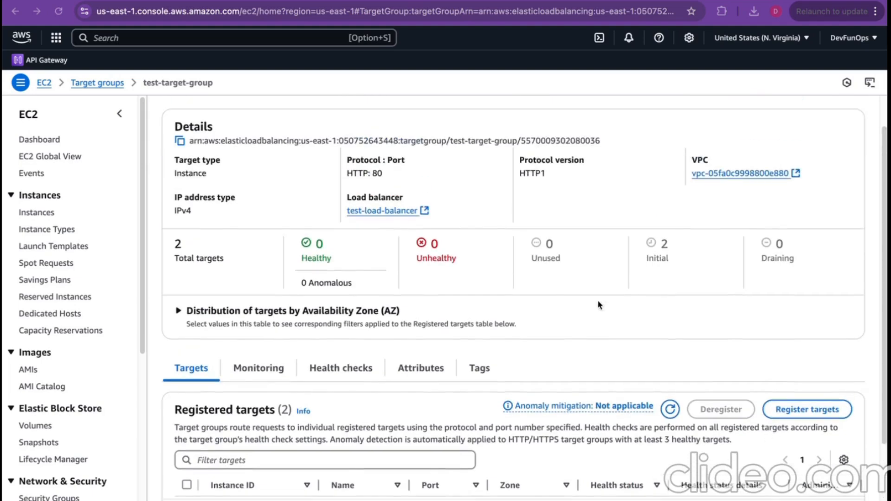
{"action": "scroll", "coordinate": [598, 305], "scroll_direction": "up", "scroll_amount": 1}
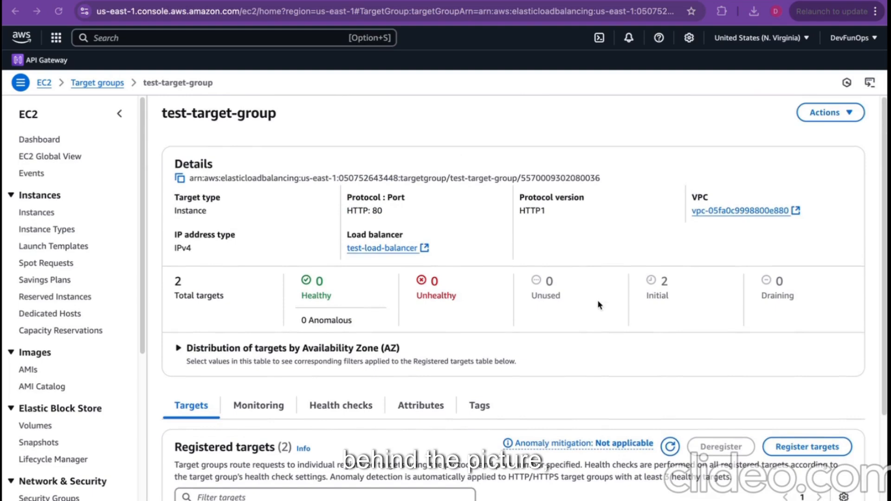
- Examine the protocol and port of test-target-group, its healthy target count and the port of its registered targets
{"action": "double_click", "coordinate": [375, 212]}
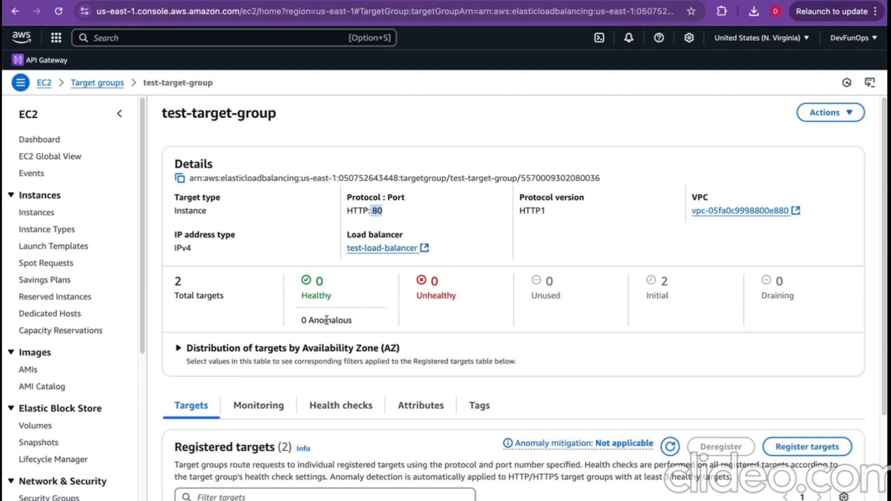
{"action": "scroll", "coordinate": [327, 320], "scroll_direction": "down", "scroll_amount": 2}
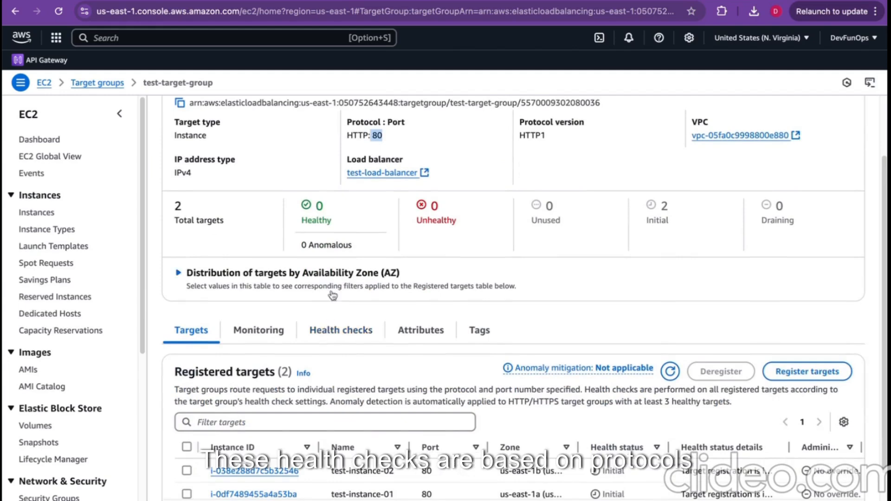
{"action": "scroll", "coordinate": [345, 256], "scroll_direction": "up", "scroll_amount": 2}
{"action": "scroll", "coordinate": [314, 195], "scroll_direction": "down", "scroll_amount": 3}
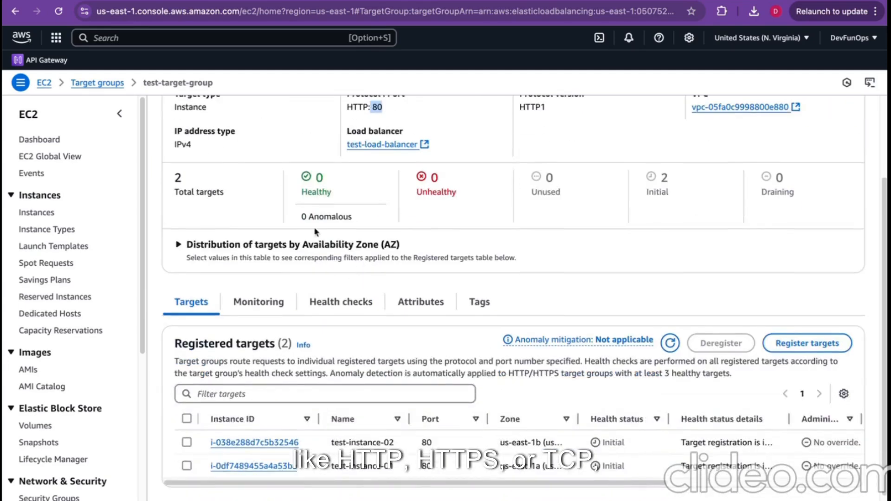
{"action": "double_click", "coordinate": [319, 178]}
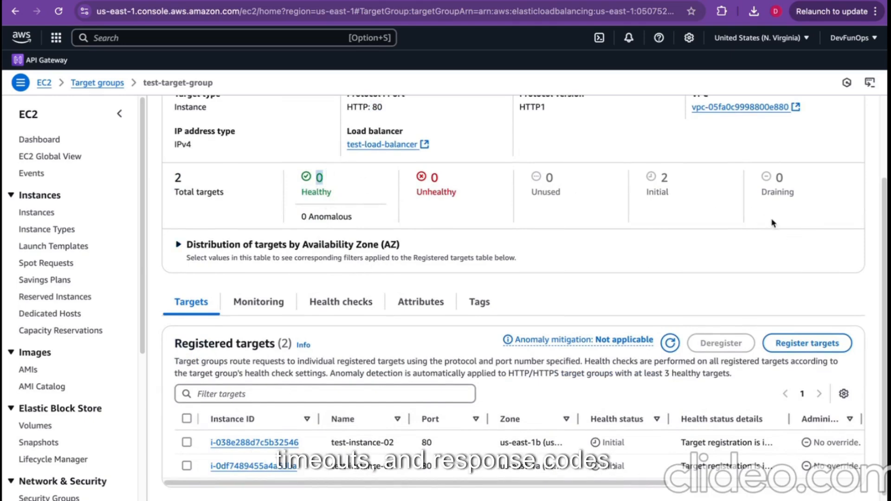
{"action": "scroll", "coordinate": [817, 188], "scroll_direction": "up", "scroll_amount": 2}
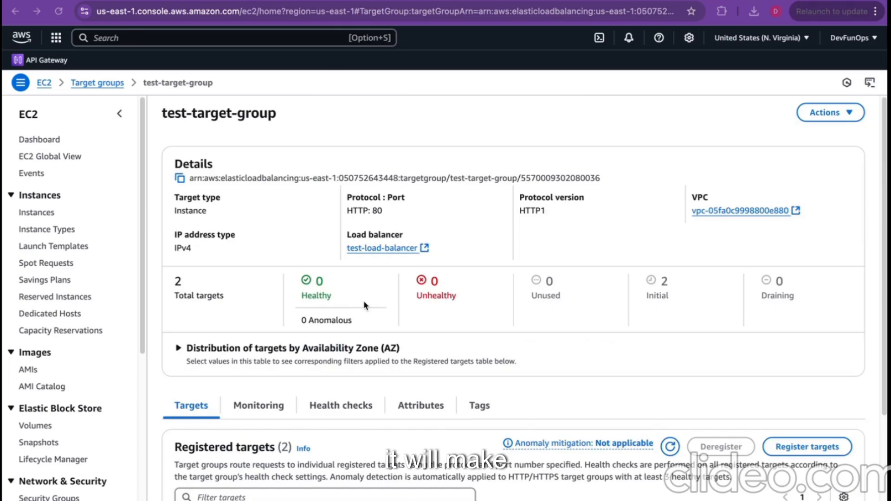
{"action": "scroll", "coordinate": [364, 299], "scroll_direction": "down", "scroll_amount": 2}
{"action": "scroll", "coordinate": [360, 322], "scroll_direction": "down", "scroll_amount": 1}
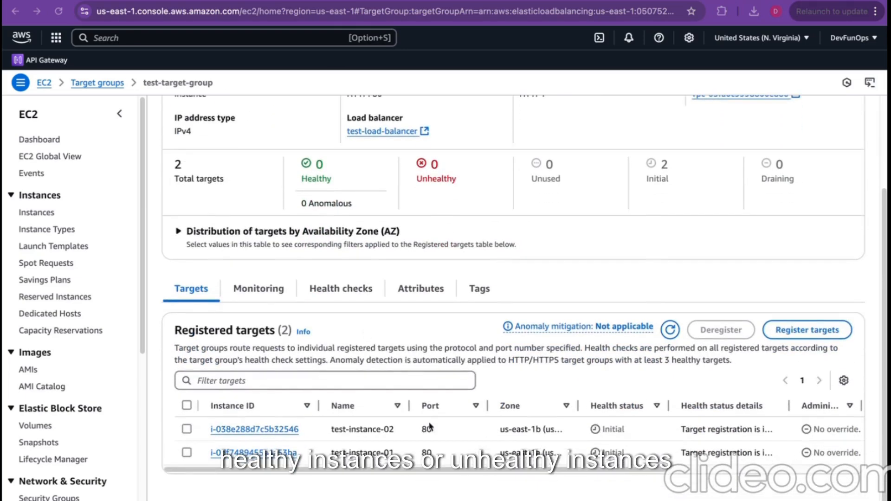
{"action": "double_click", "coordinate": [428, 450]}
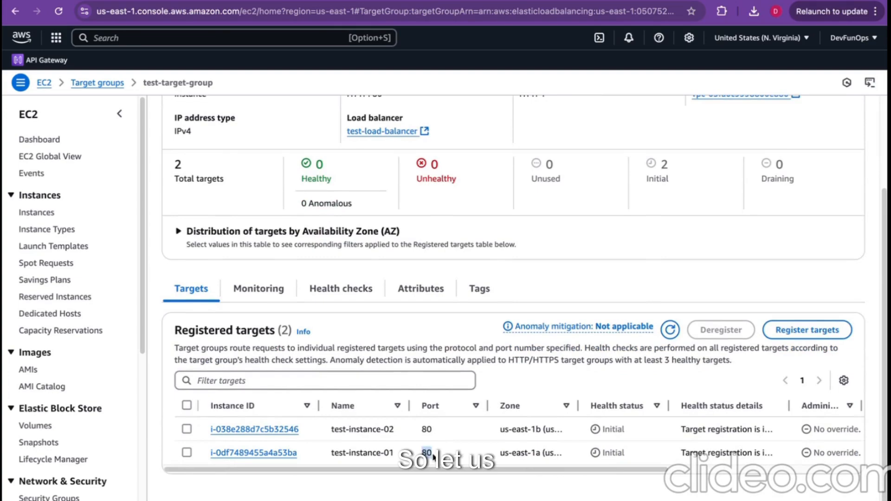
- Return to the test-load-balancer details and examine the HTTP:80 listener's reachability and default forwarding action
{"action": "left_click", "coordinate": [212, 1]}
{"action": "scroll", "coordinate": [288, 159], "scroll_direction": "up", "scroll_amount": 2}
{"action": "scroll", "coordinate": [288, 159], "scroll_direction": "down", "scroll_amount": 2}
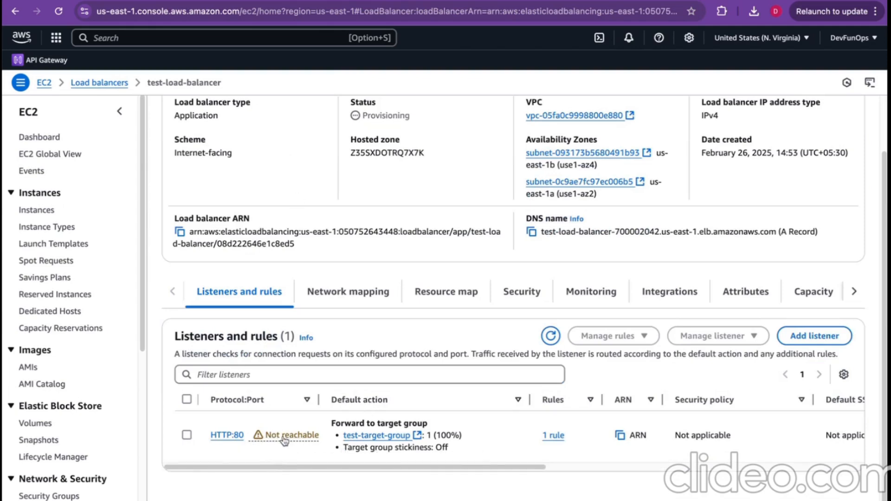
{"action": "left_click_drag", "start_coordinate": [324, 440], "coordinate": [267, 437]}
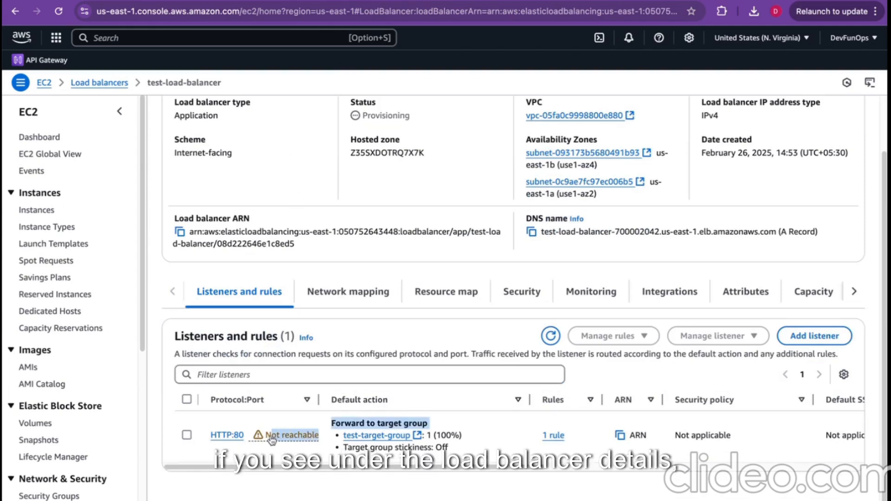
{"action": "left_click", "coordinate": [290, 449]}
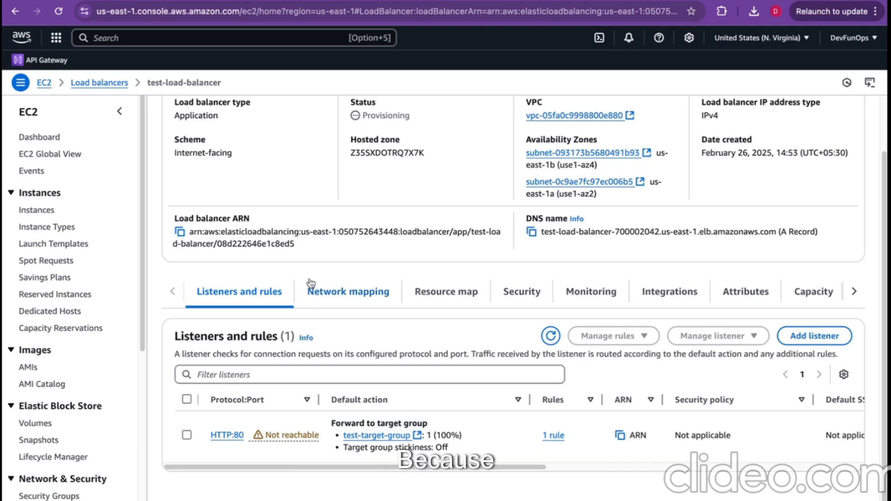
{"action": "scroll", "coordinate": [318, 228], "scroll_direction": "up", "scroll_amount": 2}
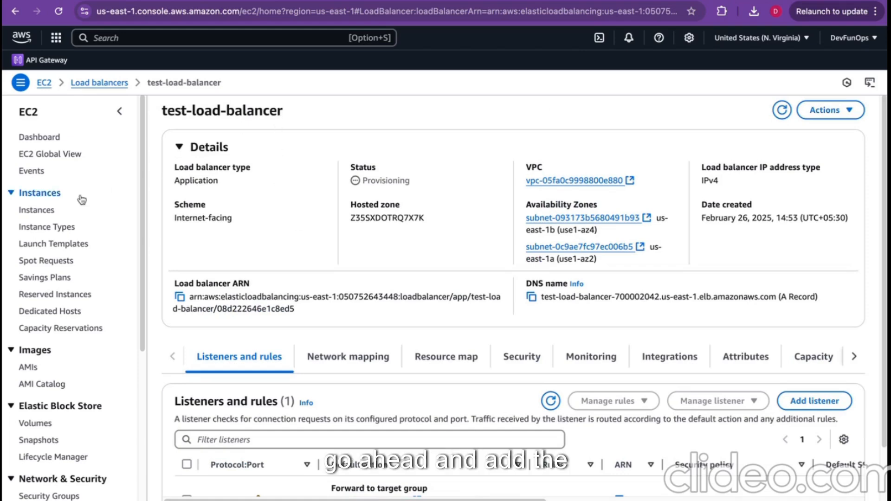
- Open the EC2 instances page in a new browser tab, go to the security groups and open test-security-group
{"action": "right_click", "coordinate": [37, 209]}
{"action": "left_click", "coordinate": [77, 213]}
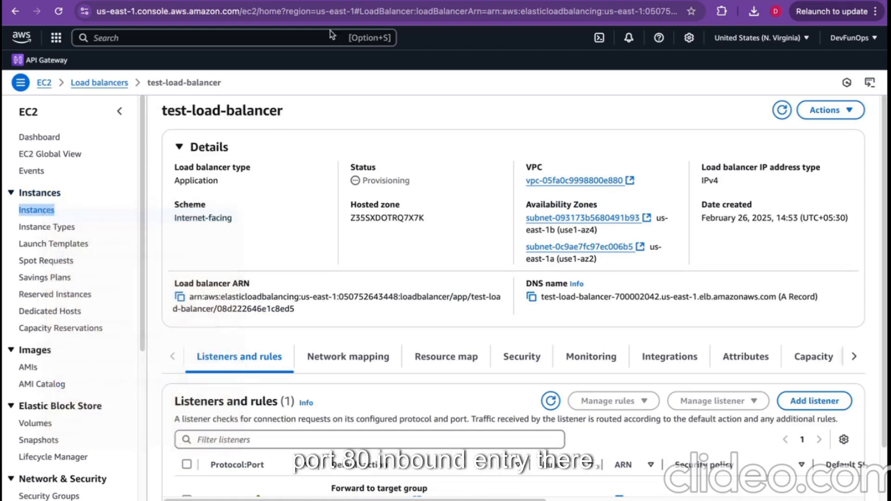
{"action": "left_click", "coordinate": [420, 1]}
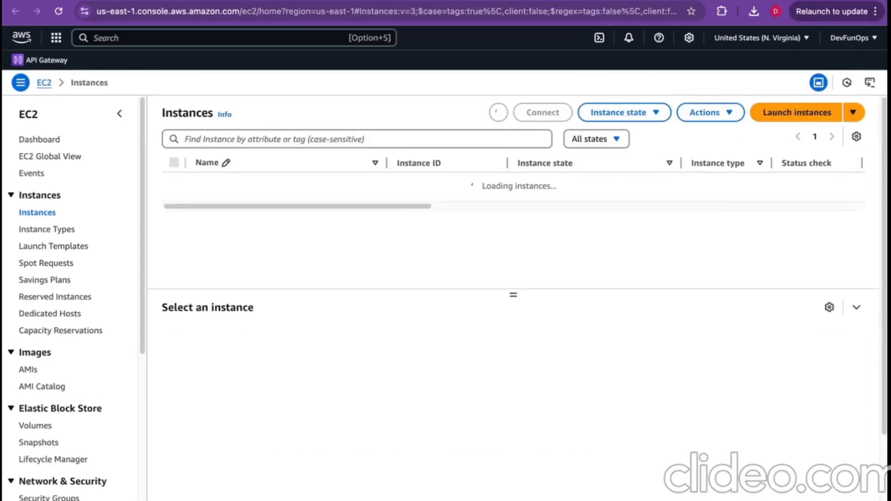
{"action": "scroll", "coordinate": [70, 330], "scroll_direction": "down", "scroll_amount": 3}
{"action": "scroll", "coordinate": [66, 329], "scroll_direction": "down", "scroll_amount": 2}
{"action": "left_click", "coordinate": [65, 330]}
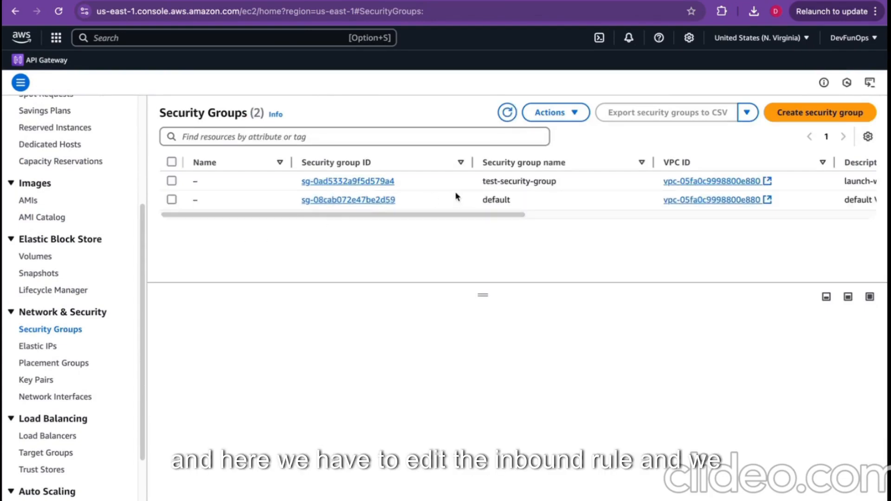
{"action": "left_click", "coordinate": [332, 180]}
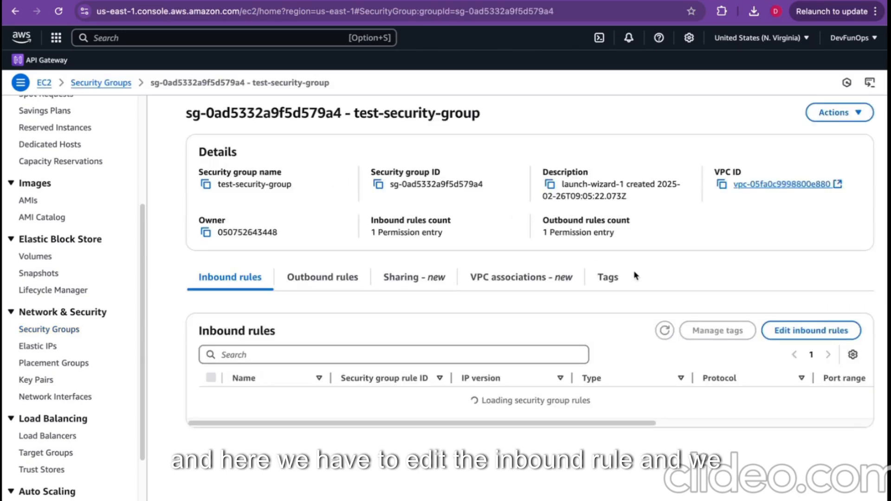
- Edit the inbound rules of test-security-group and add a new rule of type HTTP
{"action": "left_click", "coordinate": [857, 340]}
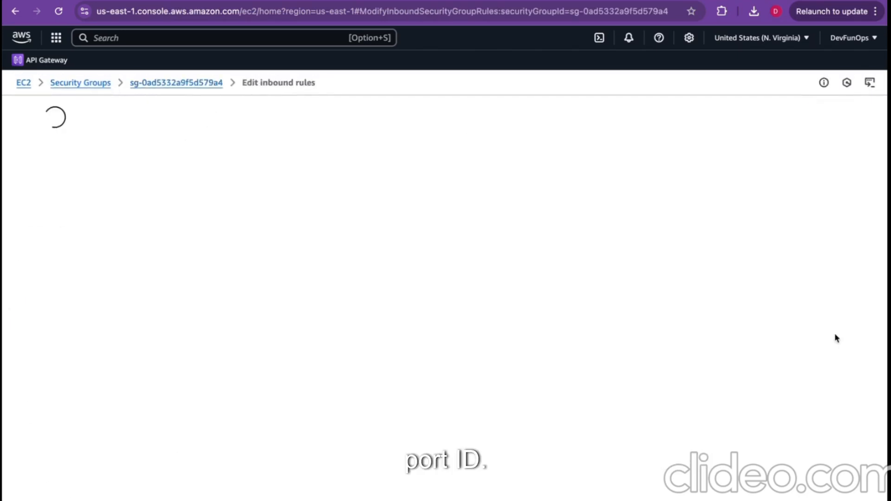
{"action": "left_click", "coordinate": [92, 282]}
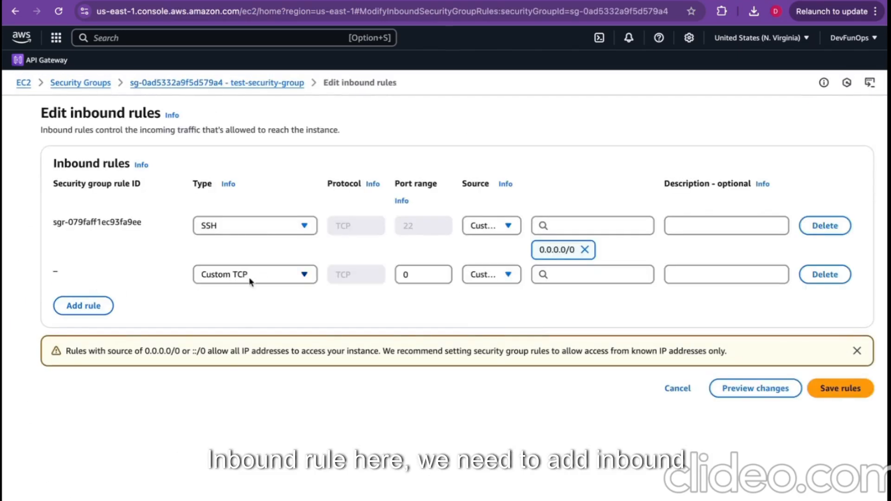
{"action": "left_click", "coordinate": [258, 274]}
{"action": "scroll", "coordinate": [263, 396], "scroll_direction": "down", "scroll_amount": 1}
{"action": "scroll", "coordinate": [263, 395], "scroll_direction": "down", "scroll_amount": 4}
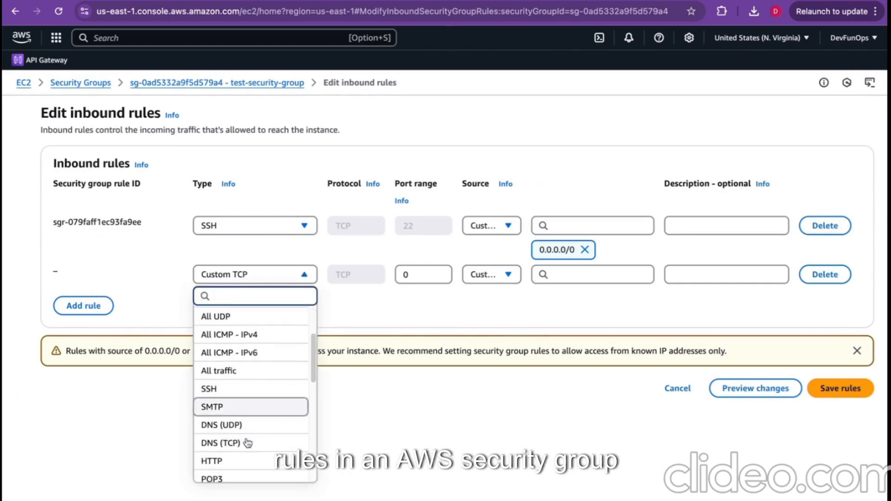
{"action": "left_click", "coordinate": [248, 418]}
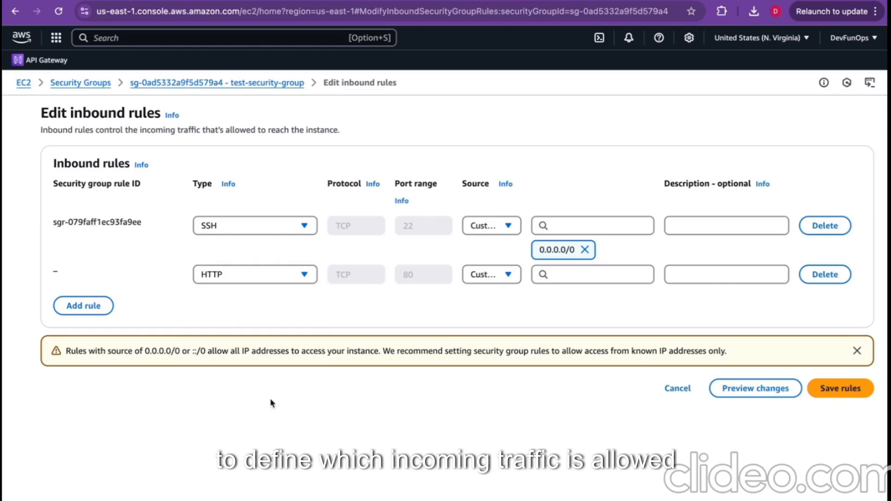
- Set the source of the new HTTP inbound rule to anywhere (0.0.0.0/0) and save the rules of test-security-group
{"action": "left_click", "coordinate": [580, 274]}
{"action": "left_click", "coordinate": [586, 317]}
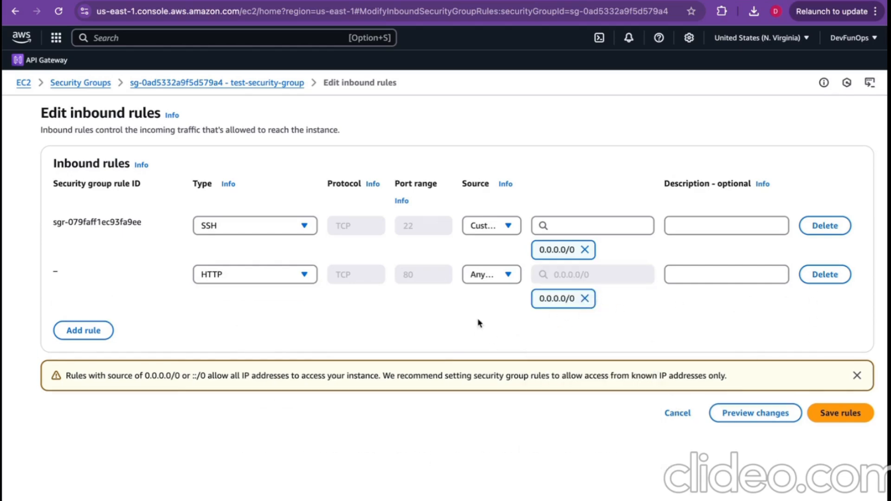
{"action": "left_click", "coordinate": [501, 278]}
{"action": "left_click", "coordinate": [503, 317]}
{"action": "left_click", "coordinate": [836, 413]}
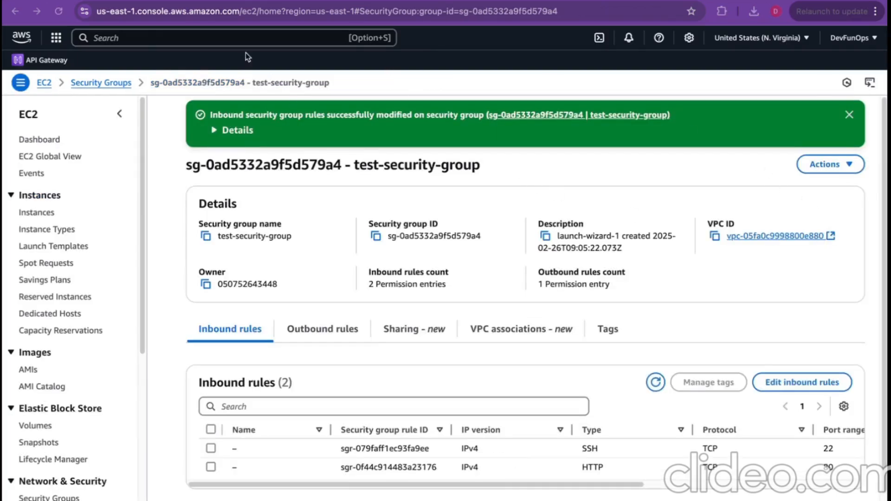
- Return to test-target-group and examine the healthy target count and the health status of both registered instances
{"action": "left_click", "coordinate": [233, 1]}
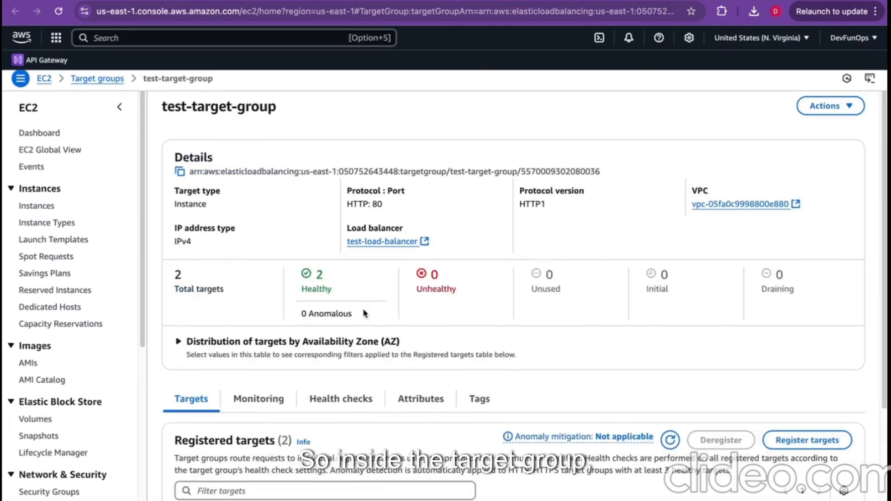
{"action": "scroll", "coordinate": [364, 313], "scroll_direction": "down", "scroll_amount": 2}
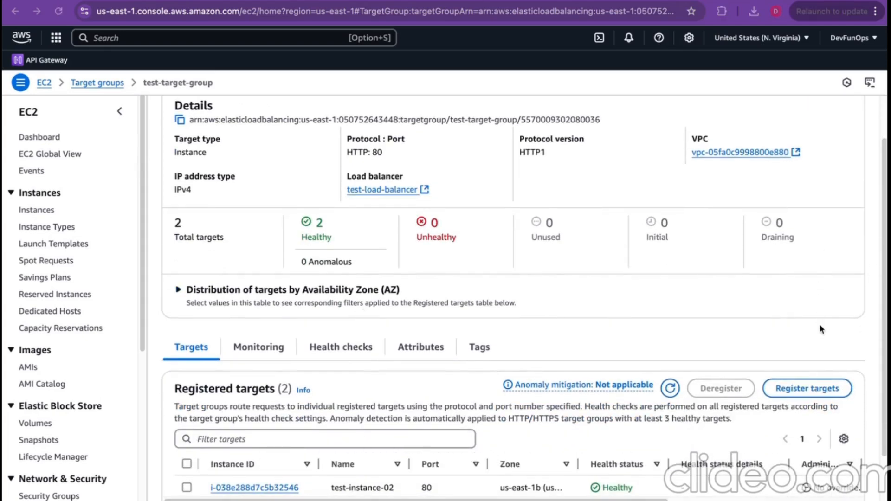
{"action": "left_click_drag", "start_coordinate": [279, 229], "coordinate": [364, 214]}
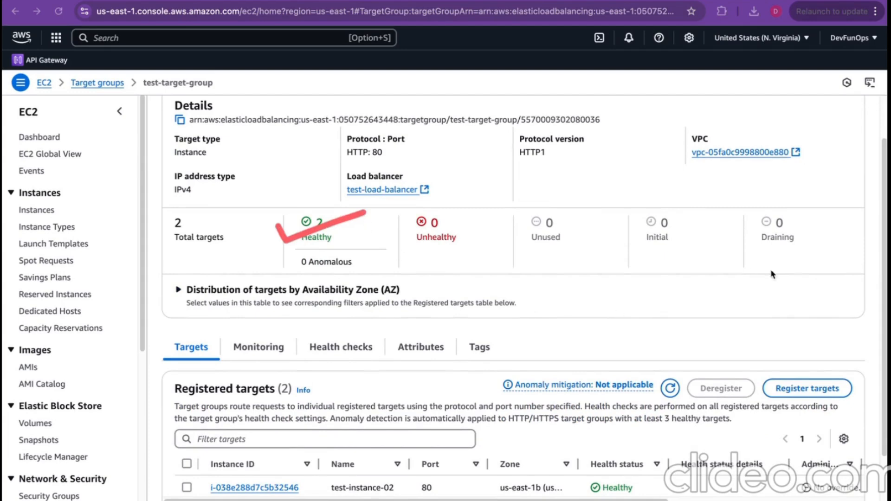
{"action": "scroll", "coordinate": [634, 424], "scroll_direction": "down", "scroll_amount": 2}
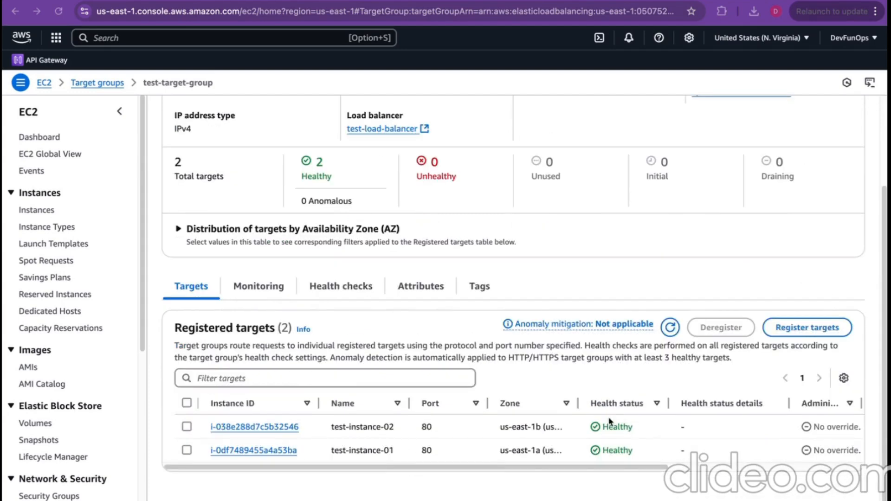
{"action": "left_click_drag", "start_coordinate": [583, 428], "coordinate": [625, 412]}
{"action": "mouse_move", "coordinate": [585, 446]}
{"action": "left_mouse_down"}
{"action": "mouse_move", "coordinate": [591, 454]}
{"action": "mouse_move", "coordinate": [619, 441]}
{"action": "left_mouse_up"}
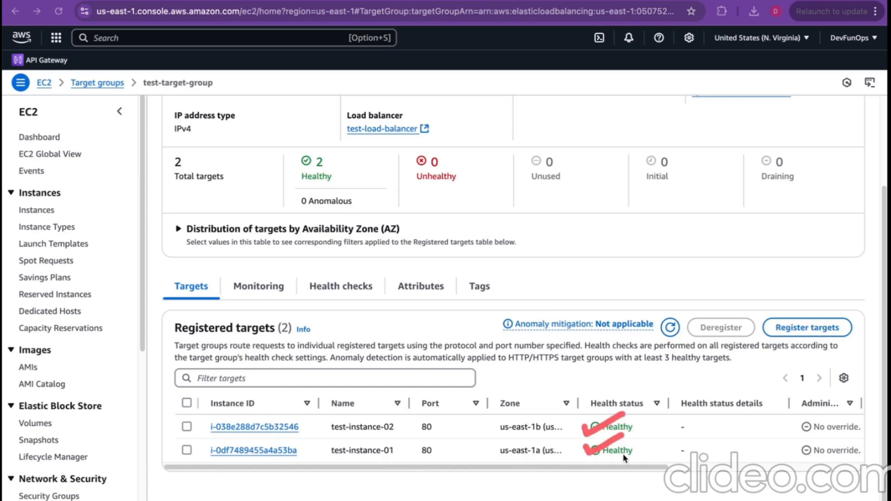
- Switch to the aws-elb diagram and mark the Users icon and the Application Load Balancer with freehand strokes
{"action": "key", "text": "super+Tab"}
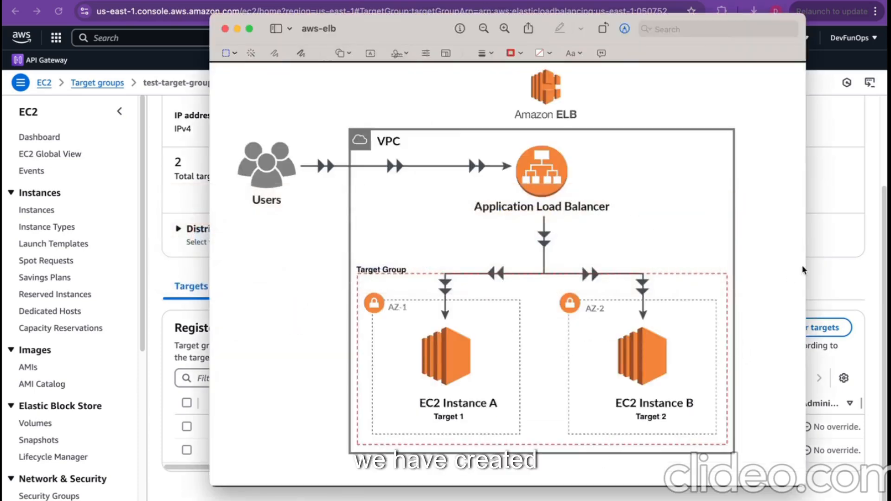
{"action": "key", "text": "ctrl+a"}
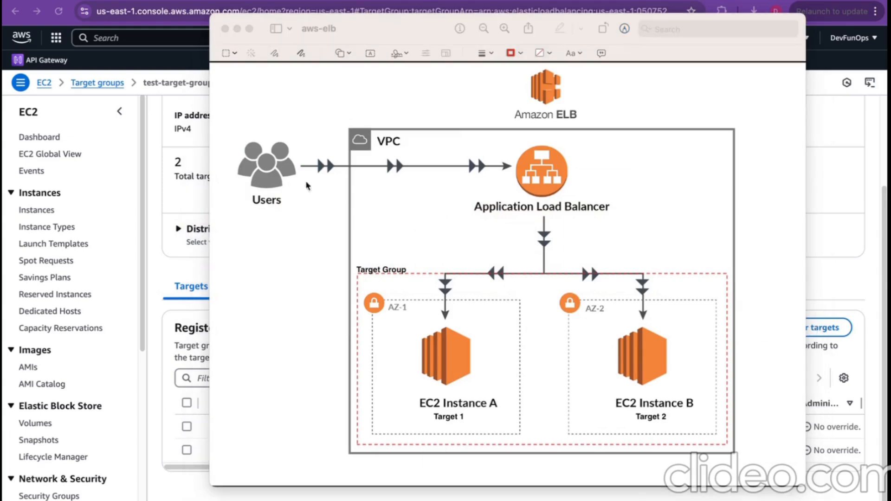
{"action": "mouse_move", "coordinate": [253, 179]}
{"action": "left_mouse_down"}
{"action": "mouse_move", "coordinate": [260, 193]}
{"action": "mouse_move", "coordinate": [299, 151]}
{"action": "left_mouse_up"}
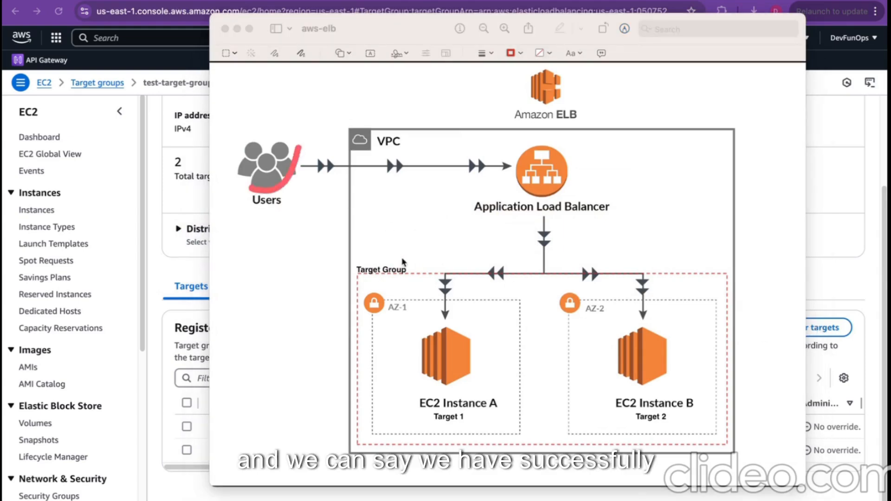
{"action": "left_click_drag", "start_coordinate": [439, 201], "coordinate": [541, 189]}
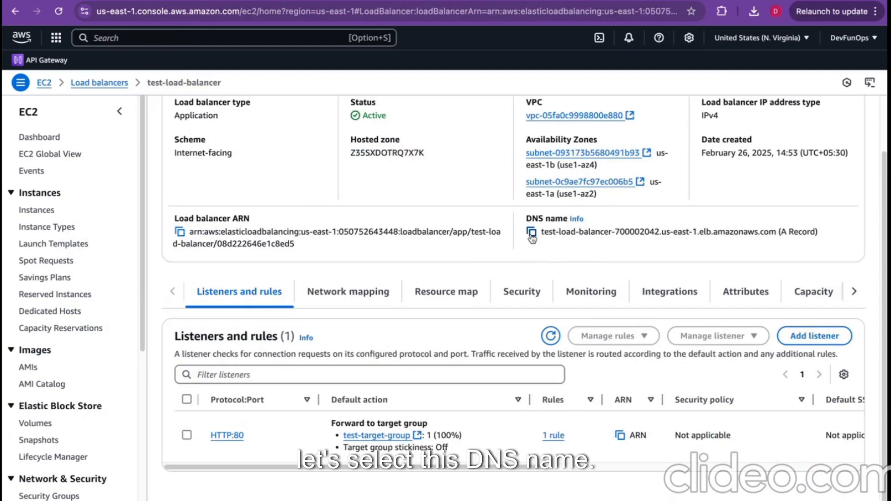
- Copy the DNS name of test-load-balancer, open it in an incognito window and continue to the site despite the missing HTTPS
{"action": "left_click", "coordinate": [531, 232]}
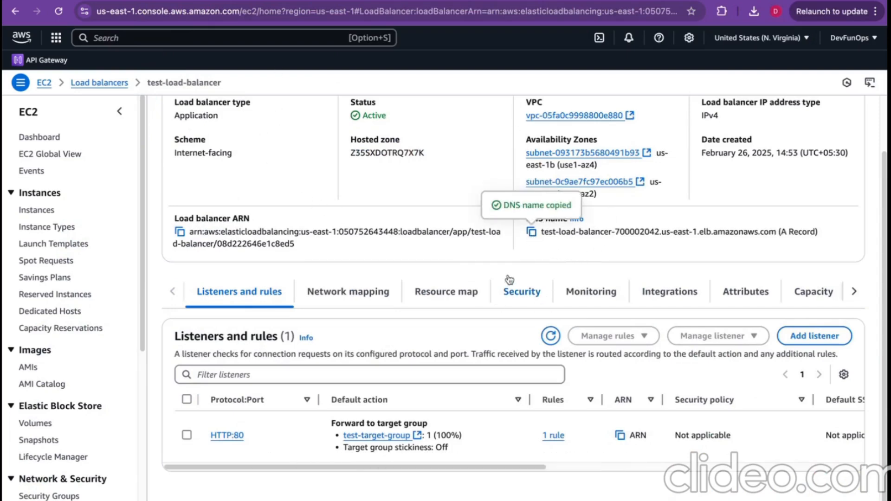
{"action": "key", "text": "super+shift+n"}
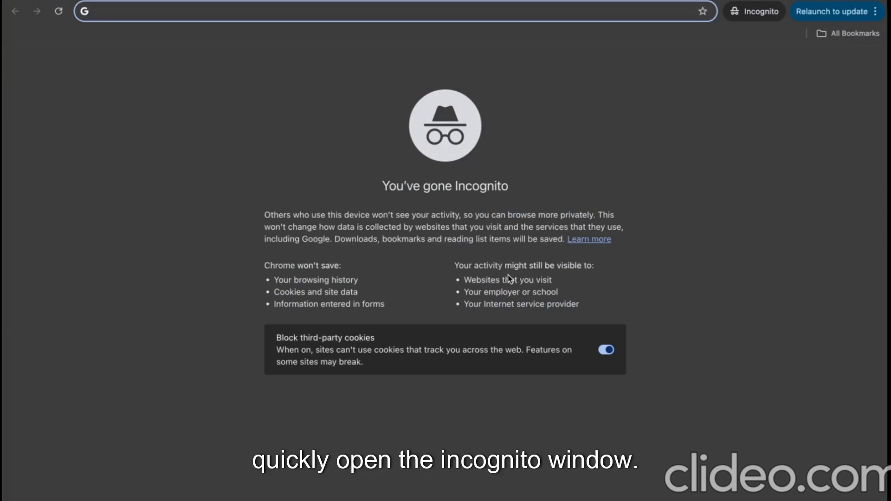
{"action": "key", "text": "super+v"}
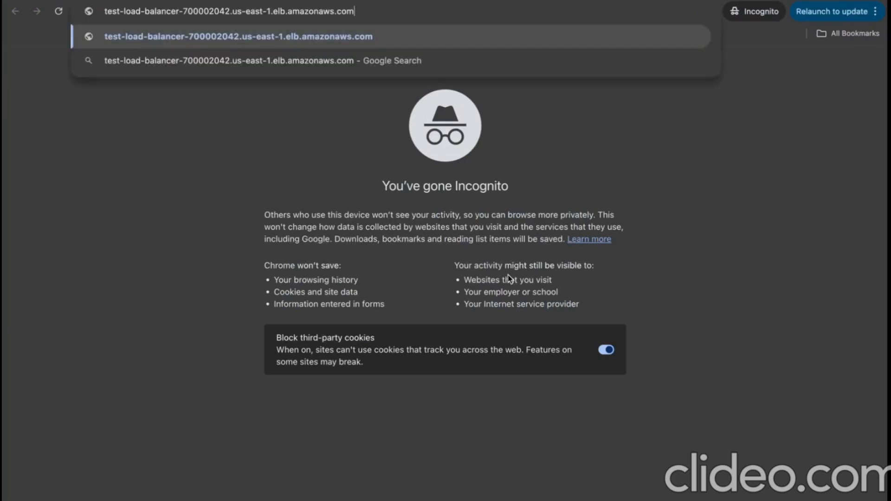
{"action": "key", "text": "Return"}
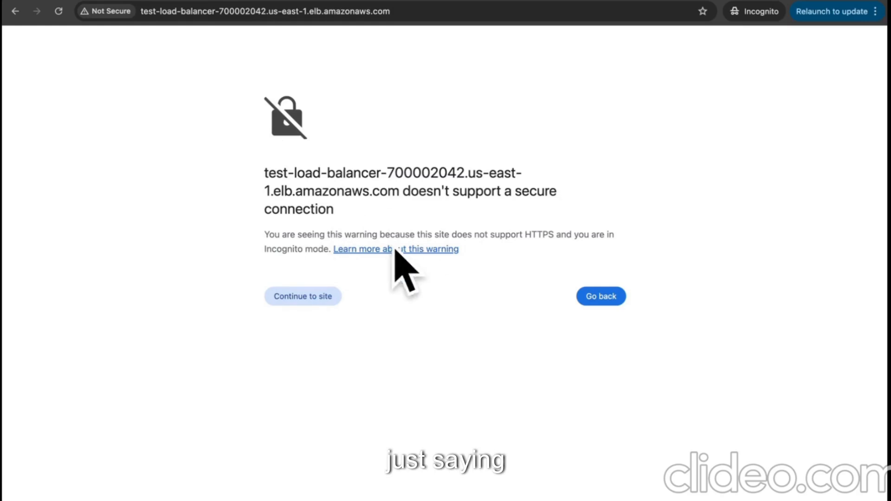
{"action": "left_click", "coordinate": [293, 296]}
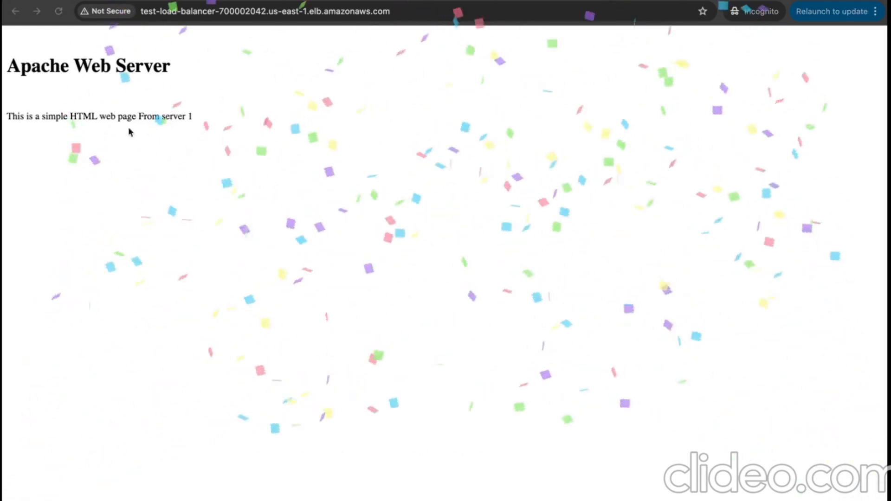
- Reload the load balancer's web page repeatedly and check in the page text which server answers each request
{"action": "triple_click", "coordinate": [65, 120]}
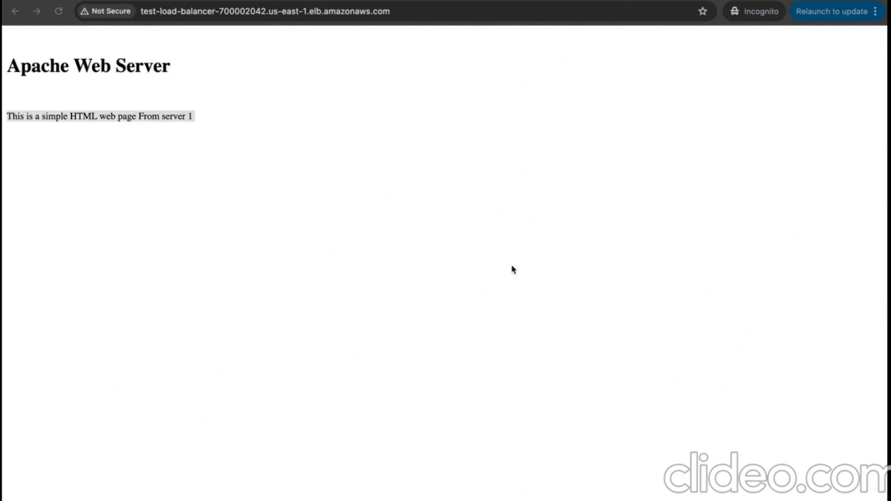
{"action": "left_click_drag", "start_coordinate": [194, 116], "coordinate": [4, 114]}
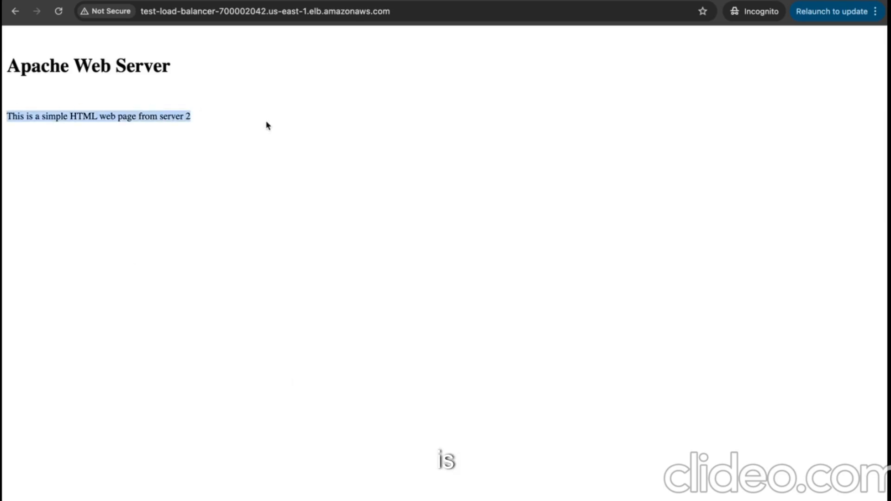
{"action": "key", "text": "super+r"}
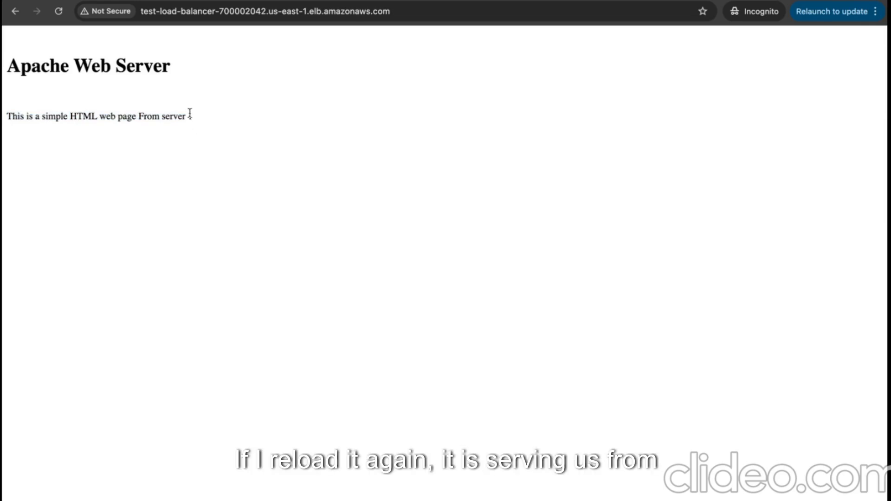
{"action": "left_click_drag", "start_coordinate": [188, 116], "coordinate": [12, 114]}
{"action": "key", "text": "super+r"}
{"action": "left_click_drag", "start_coordinate": [192, 116], "coordinate": [163, 115]}
{"action": "key", "text": "super+r"}
{"action": "key", "text": "super+r"}
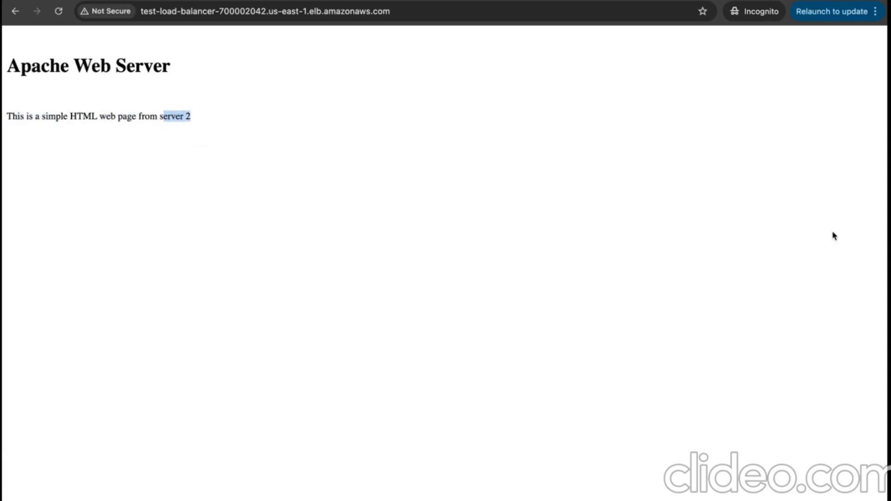
{"action": "left_click", "coordinate": [817, 353]}
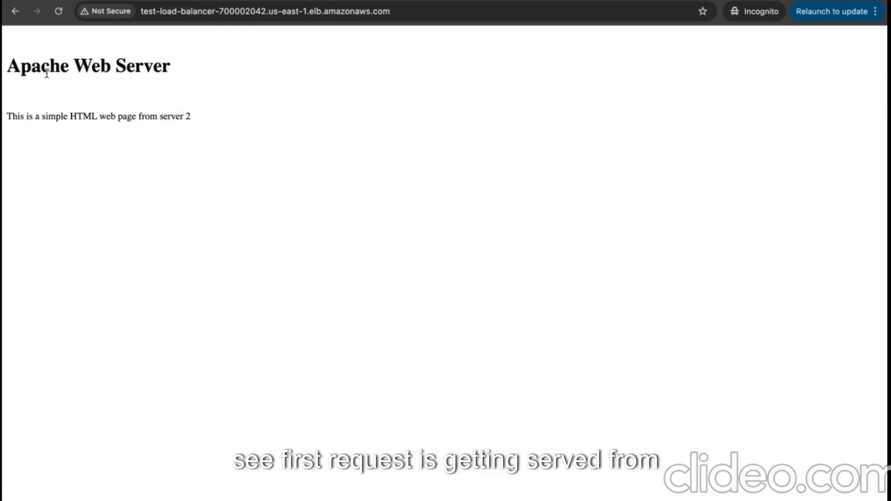
{"action": "key", "text": "super+r"}
{"action": "left_click_drag", "start_coordinate": [159, 118], "coordinate": [238, 151]}
{"action": "key", "text": "super+r"}
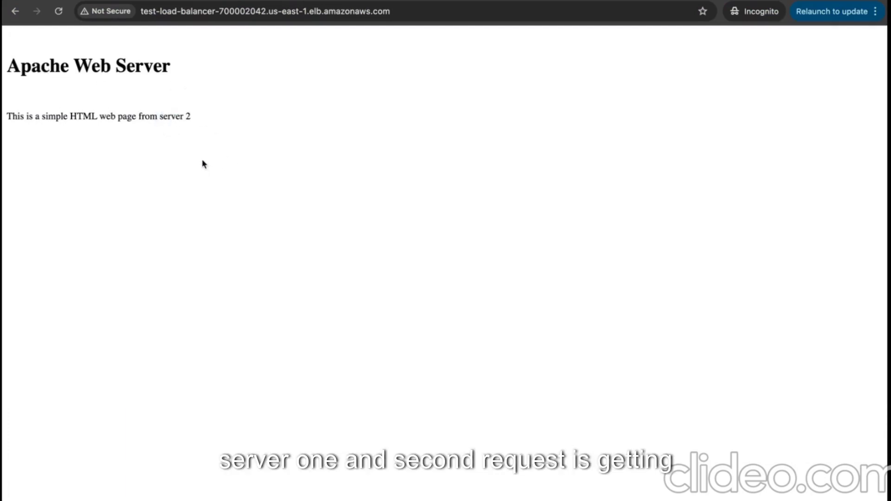
{"action": "left_click_drag", "start_coordinate": [159, 119], "coordinate": [250, 129]}
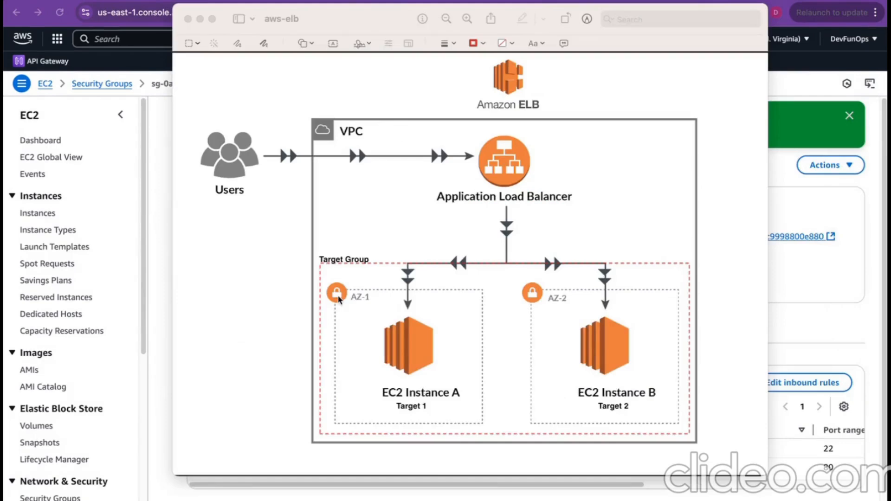
- In the aws-elb diagram, cross out EC2 Instance A with freehand strokes and mark the AZ-1 label
{"action": "left_click_drag", "start_coordinate": [336, 295], "coordinate": [489, 432]}
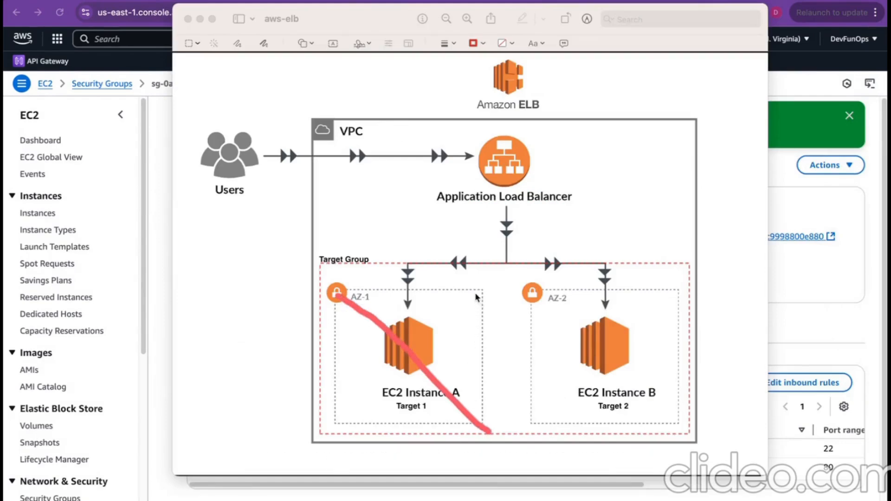
{"action": "left_click_drag", "start_coordinate": [474, 292], "coordinate": [348, 410]}
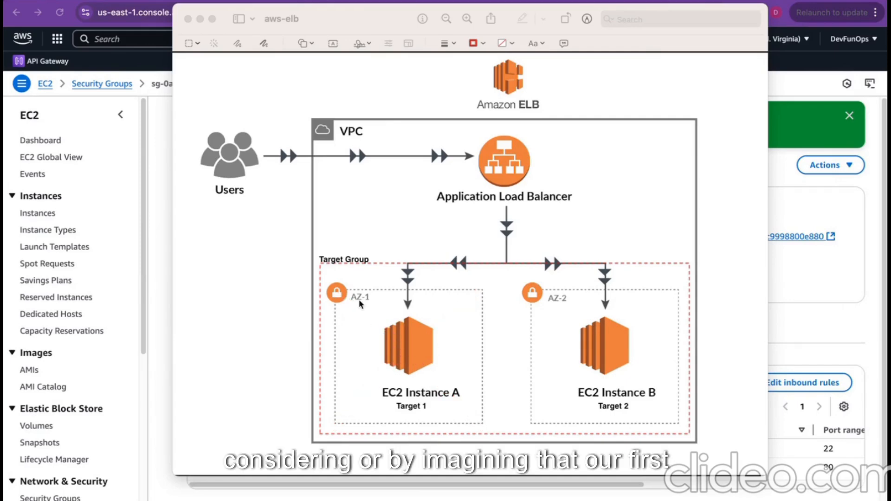
{"action": "left_click_drag", "start_coordinate": [345, 299], "coordinate": [398, 284]}
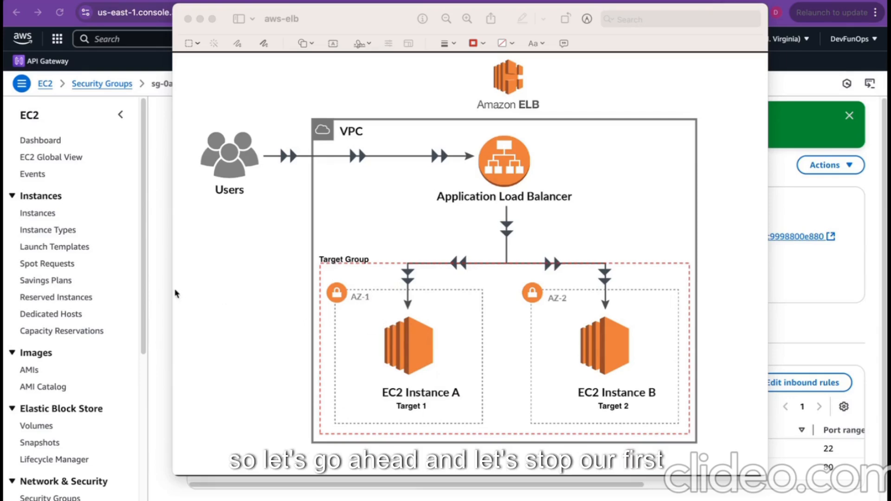
- Stop test-instance-01 from the EC2 instances list and refresh the list to check its state
{"action": "left_click", "coordinate": [53, 214]}
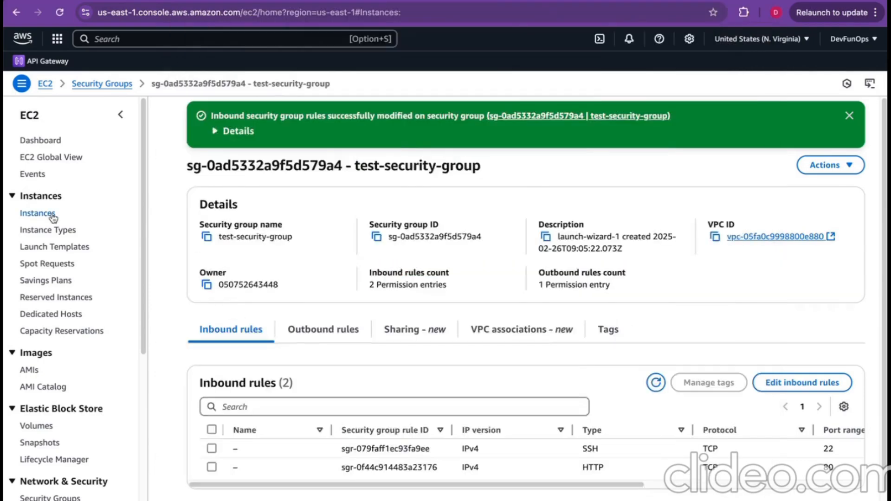
{"action": "left_click", "coordinate": [175, 183]}
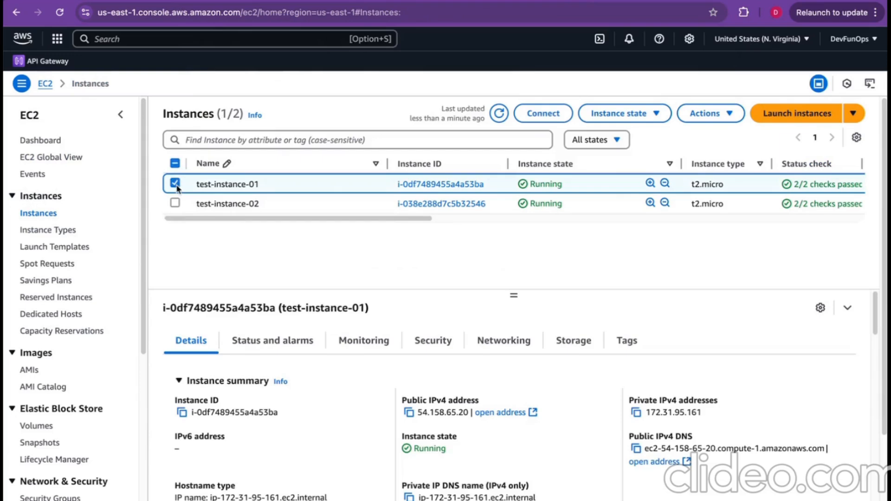
{"action": "left_click", "coordinate": [612, 119]}
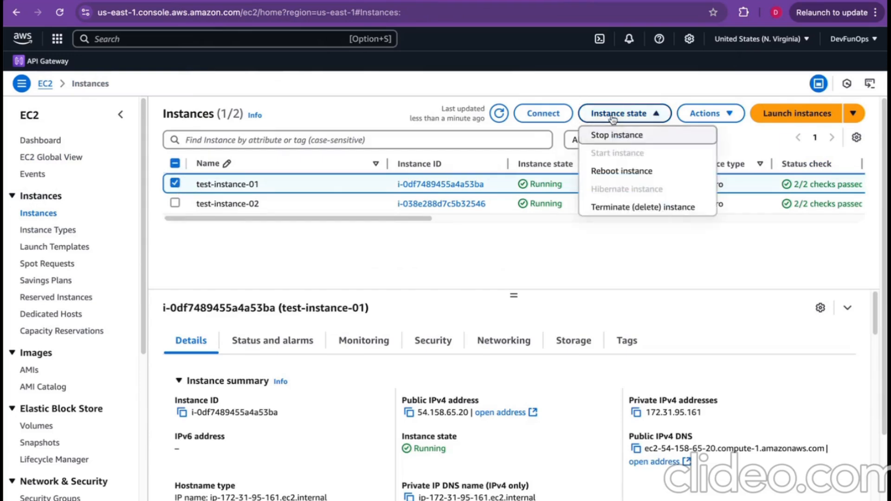
{"action": "left_click", "coordinate": [629, 139]}
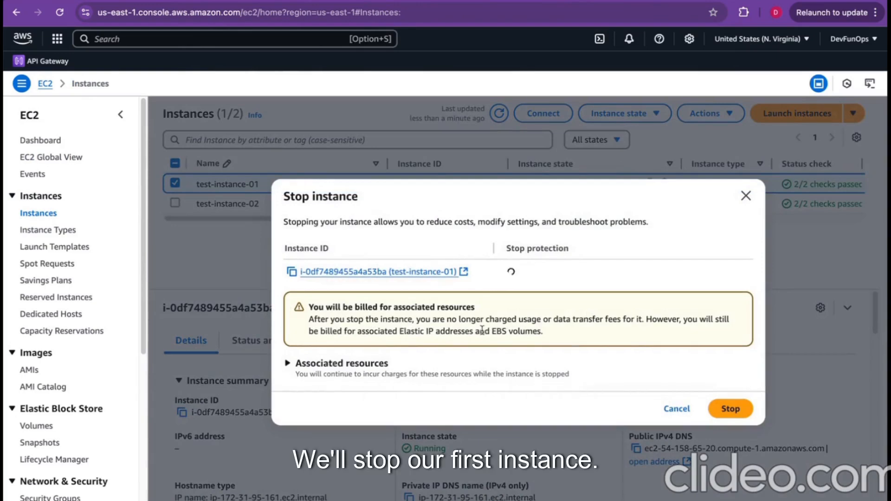
{"action": "left_click", "coordinate": [727, 407]}
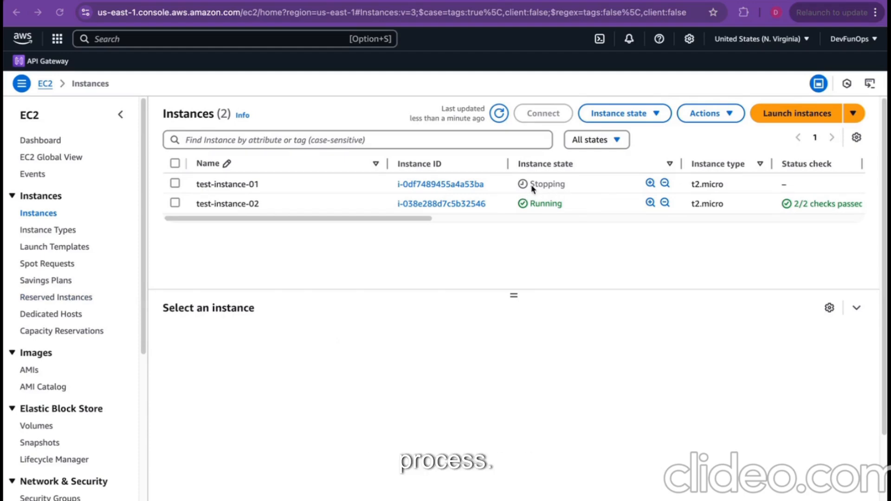
{"action": "left_click", "coordinate": [499, 115]}
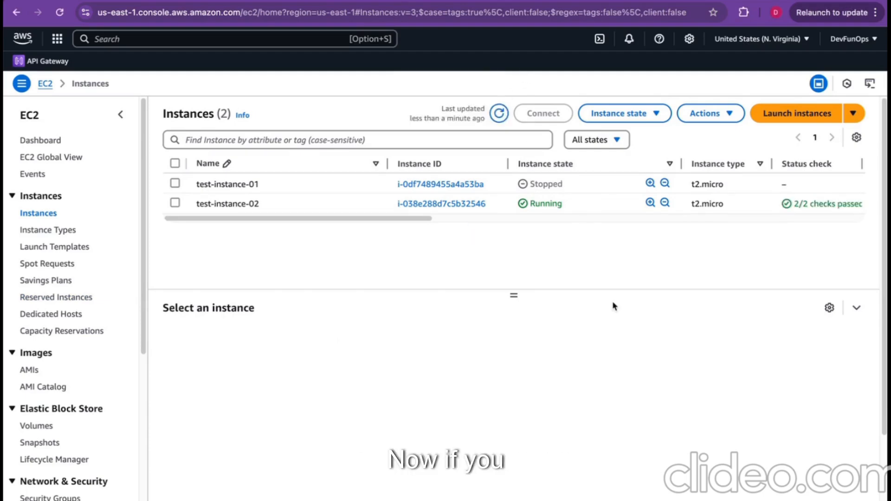
- Switch to the incognito window and reload the load balancer page several times to check which server responds with test-instance-01 stopped
{"action": "key", "text": "super+grave"}
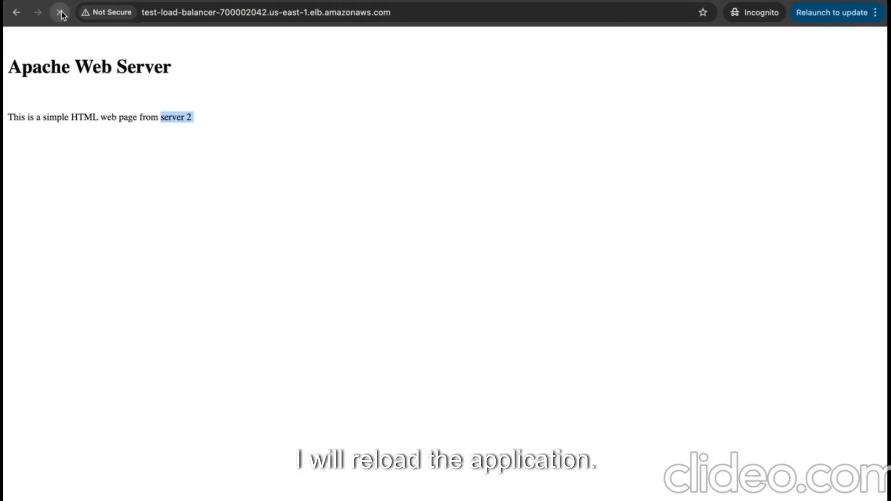
{"action": "left_click", "coordinate": [61, 13]}
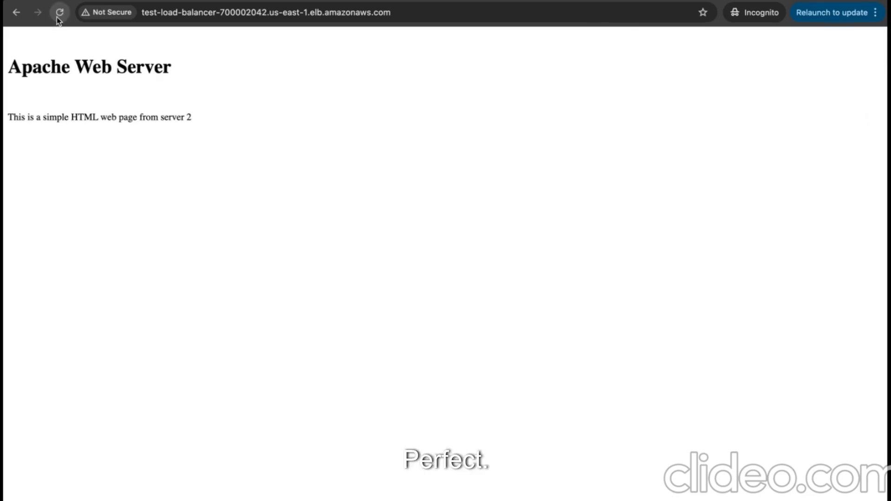
{"action": "left_click", "coordinate": [59, 12]}
{"action": "left_click", "coordinate": [59, 12]}
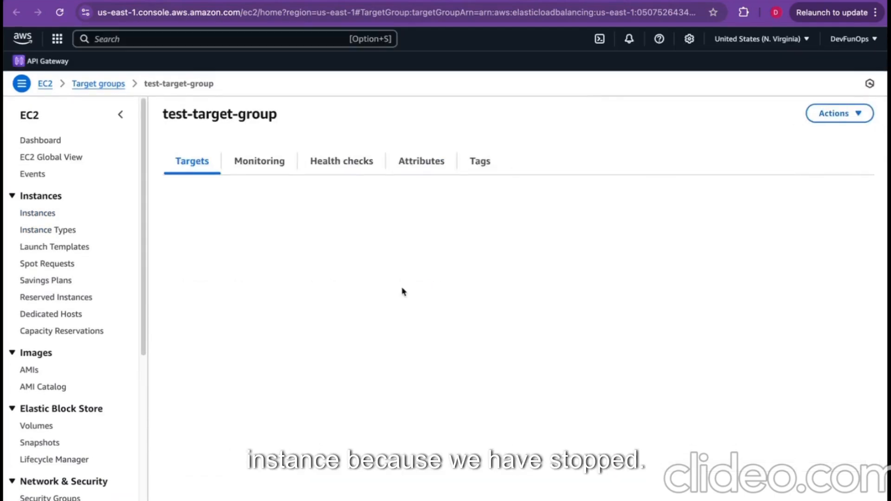
- Review test-target-group's target counts and the health status of both registered targets, marking the stopped test-instance-01 row
{"action": "scroll", "coordinate": [336, 235], "scroll_direction": "down", "scroll_amount": 2}
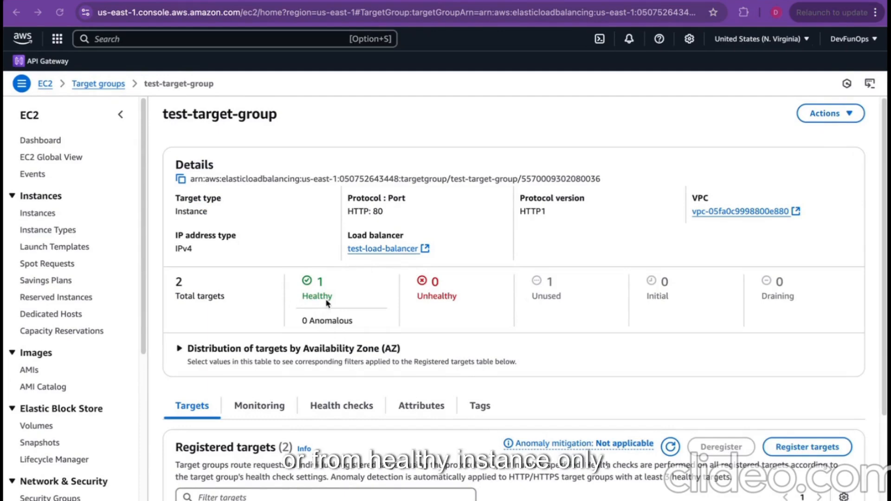
{"action": "left_click", "coordinate": [577, 344]}
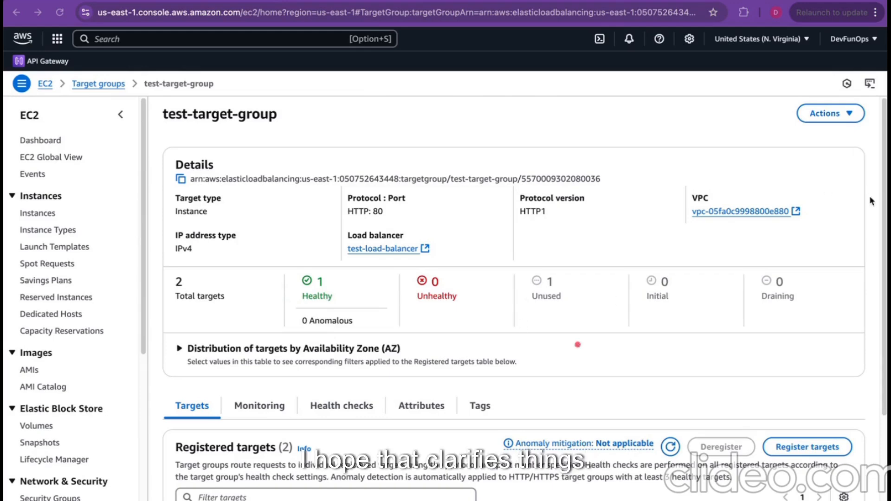
{"action": "scroll", "coordinate": [538, 334], "scroll_direction": "down", "scroll_amount": 5}
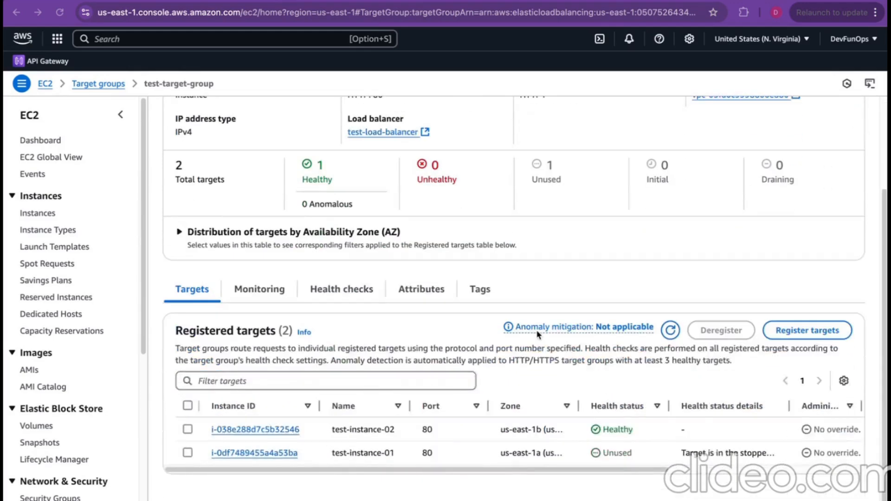
{"action": "left_click_drag", "start_coordinate": [172, 455], "coordinate": [198, 443]}
{"action": "mouse_move", "coordinate": [172, 455]}
{"action": "left_mouse_down"}
{"action": "mouse_move", "coordinate": [180, 461]}
{"action": "mouse_move", "coordinate": [195, 448]}
{"action": "left_mouse_up"}
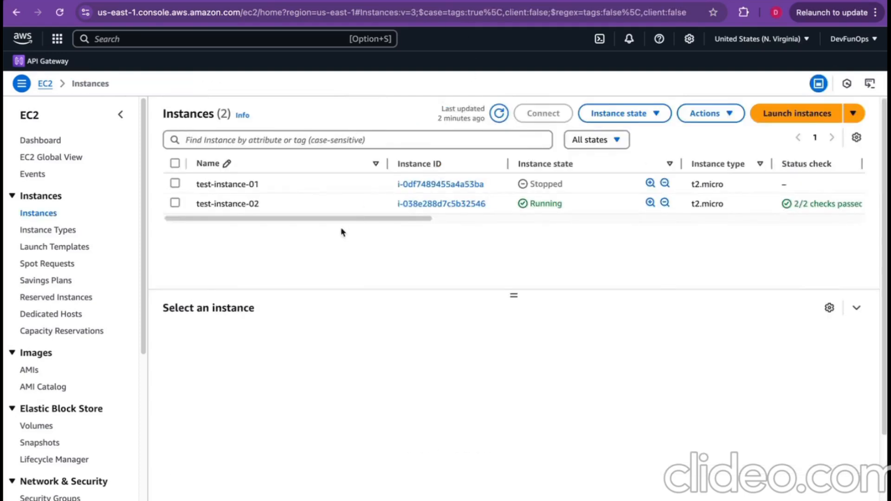
- Open the EC2 instances list, then switch to the aws-elb diagram and tick both EC2 instances and their AZ-1 and AZ-2 labels
{"action": "left_click", "coordinate": [39, 214]}
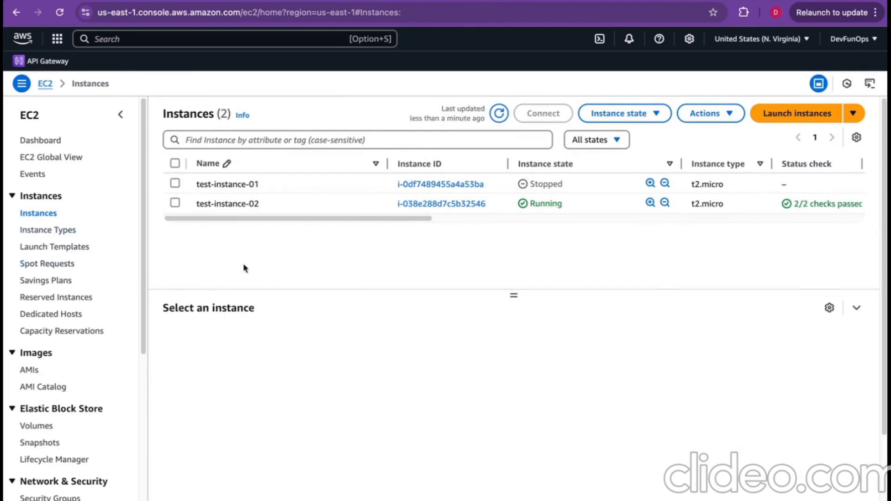
{"action": "key", "text": "super+Tab"}
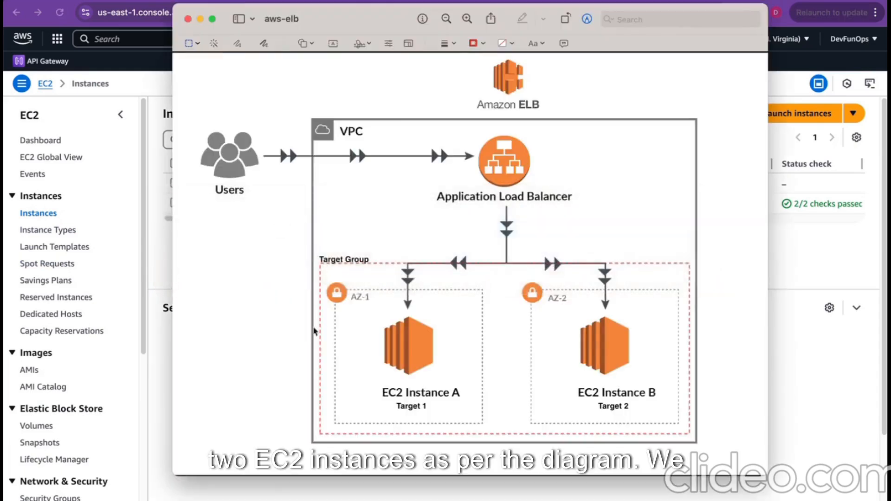
{"action": "mouse_move", "coordinate": [351, 357]}
{"action": "left_mouse_down"}
{"action": "mouse_move", "coordinate": [400, 348]}
{"action": "mouse_move", "coordinate": [410, 336]}
{"action": "left_mouse_up"}
{"action": "left_click_drag", "start_coordinate": [553, 357], "coordinate": [626, 338]}
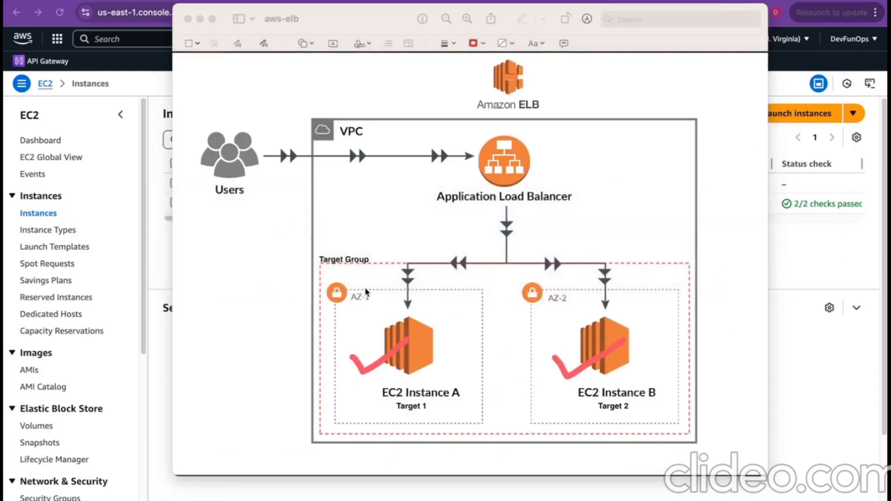
{"action": "left_click_drag", "start_coordinate": [361, 280], "coordinate": [385, 277]}
{"action": "left_click_drag", "start_coordinate": [550, 289], "coordinate": [595, 269]}
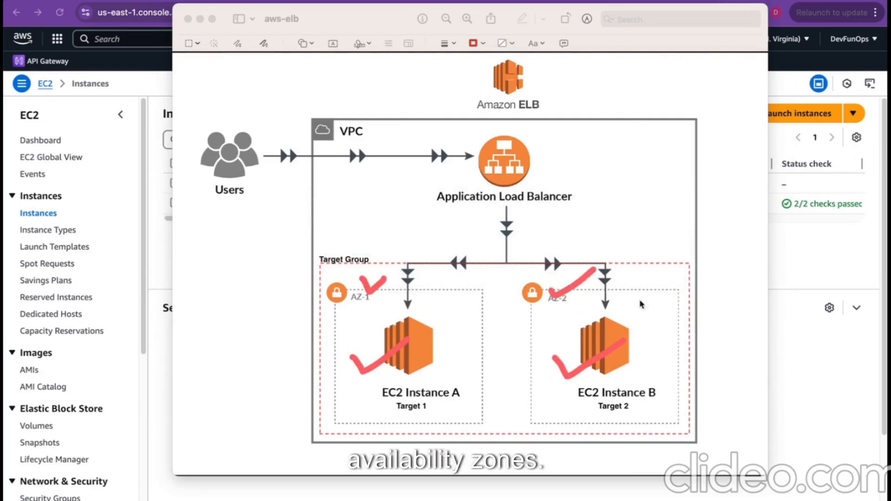
- Switch back to the AWS console, review test-load-balancer's details, and reopen it from the load balancers list
{"action": "key", "text": "super+Tab"}
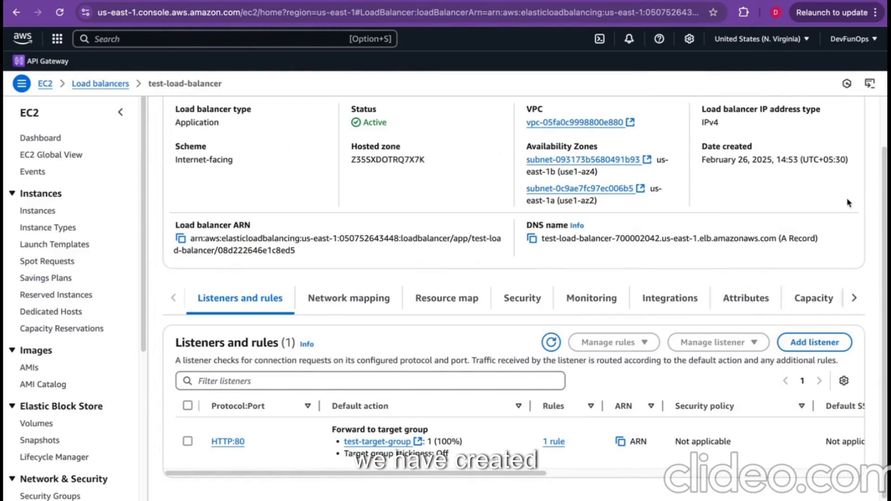
{"action": "scroll", "coordinate": [266, 203], "scroll_direction": "up", "scroll_amount": 2}
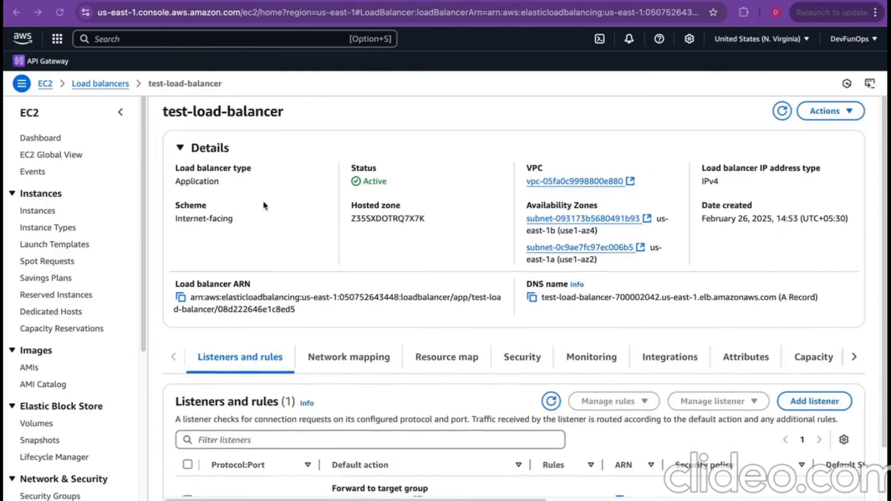
{"action": "scroll", "coordinate": [63, 459], "scroll_direction": "down", "scroll_amount": 3}
{"action": "left_click", "coordinate": [59, 457]}
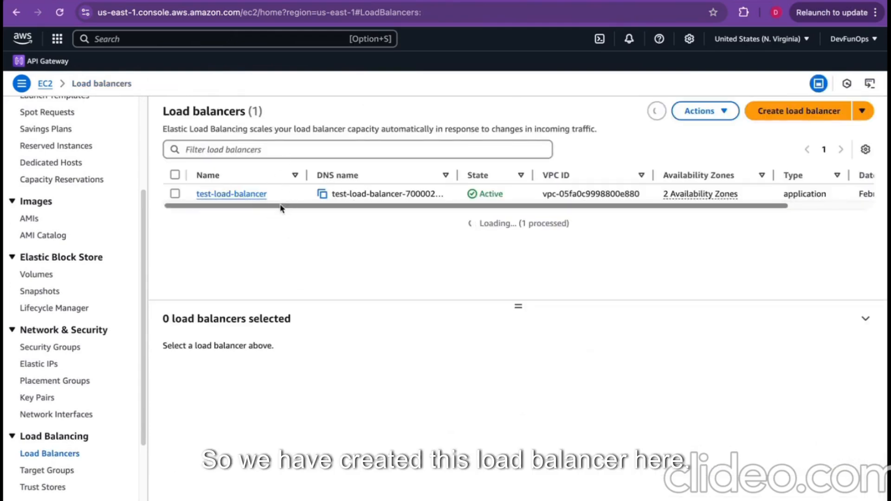
{"action": "left_click", "coordinate": [219, 194]}
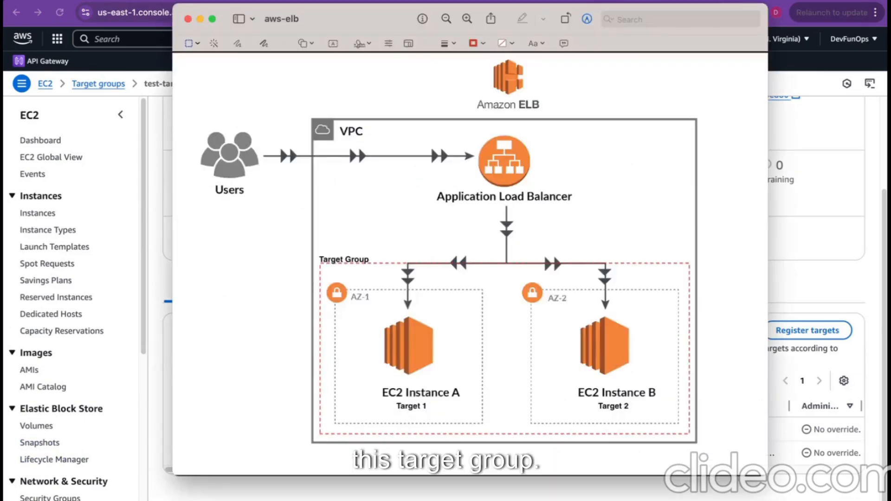
- In the aws-elb diagram, draw a freehand line from the Application Load Balancer to the Target Group label
{"action": "left_click", "coordinate": [849, 229]}
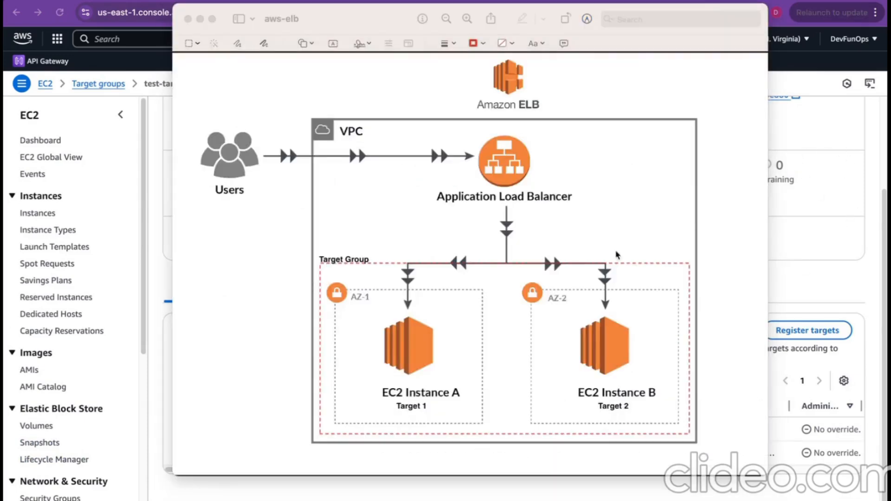
{"action": "mouse_move", "coordinate": [490, 201]}
{"action": "left_mouse_down"}
{"action": "mouse_move", "coordinate": [481, 219]}
{"action": "mouse_move", "coordinate": [342, 245]}
{"action": "mouse_move", "coordinate": [343, 254]}
{"action": "left_mouse_up"}
{"action": "left_click_drag", "start_coordinate": [327, 247], "coordinate": [348, 248]}
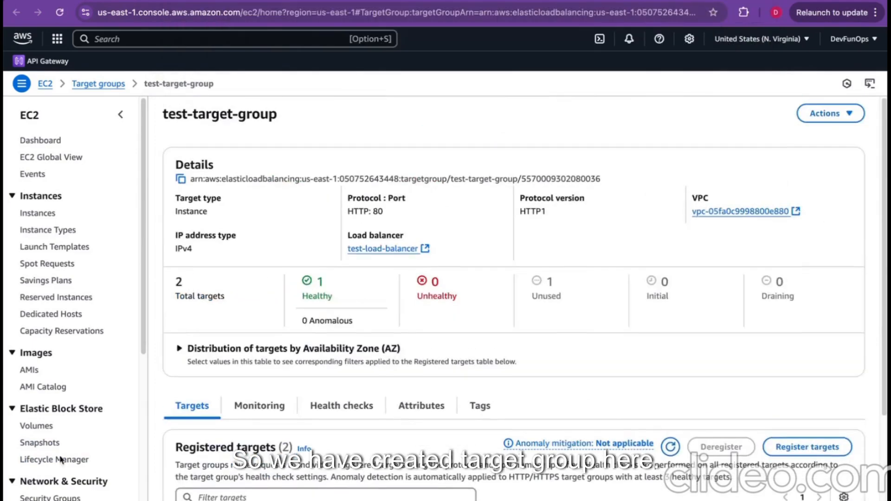
- Open test-target-group from the console's target groups list and examine its registered targets
{"action": "scroll", "coordinate": [61, 459], "scroll_direction": "down", "scroll_amount": 5}
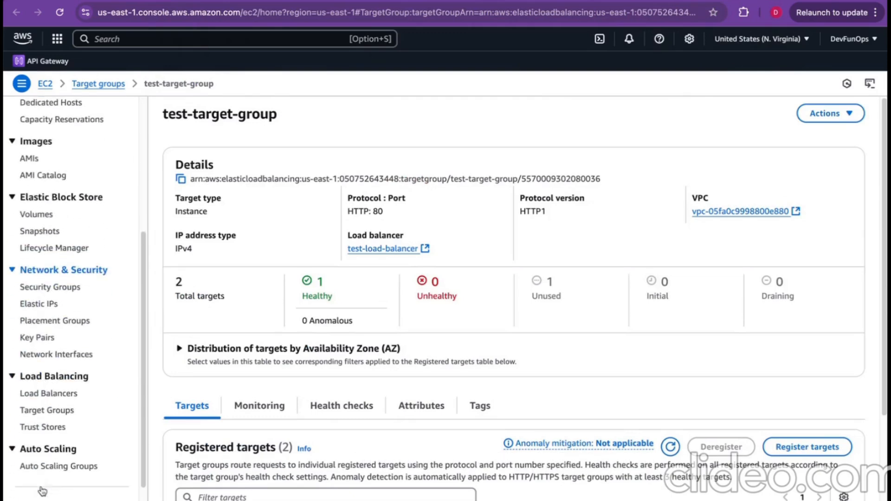
{"action": "left_click", "coordinate": [46, 411]}
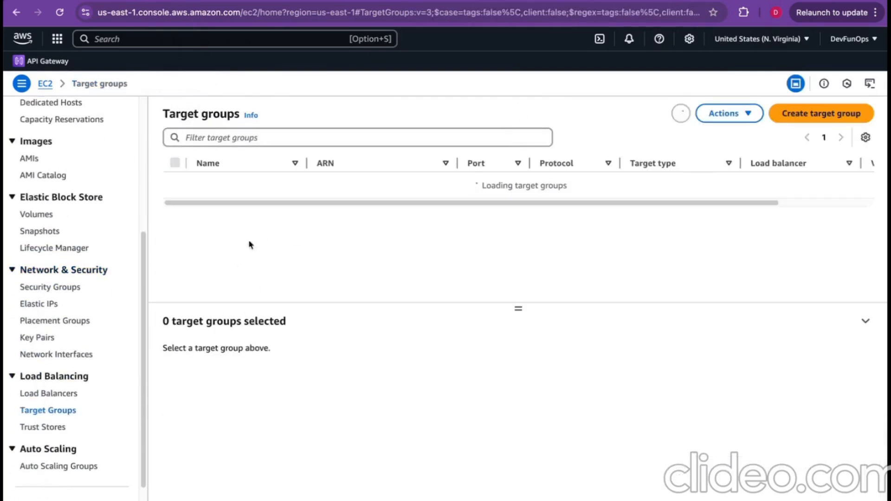
{"action": "left_click", "coordinate": [175, 181]}
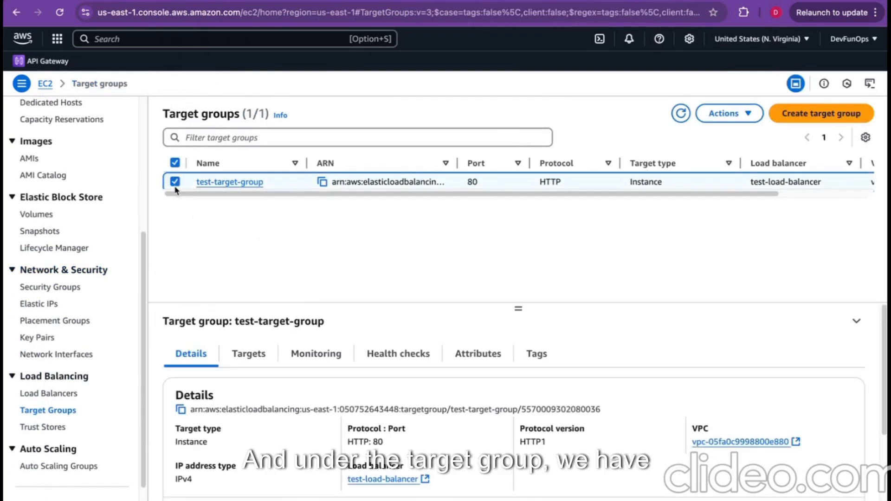
{"action": "left_click", "coordinate": [230, 181]}
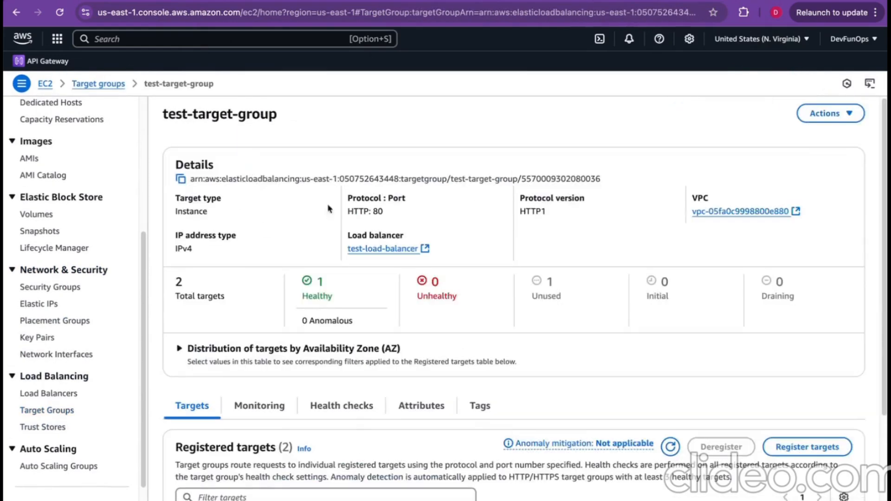
{"action": "scroll", "coordinate": [429, 359], "scroll_direction": "down", "scroll_amount": 3}
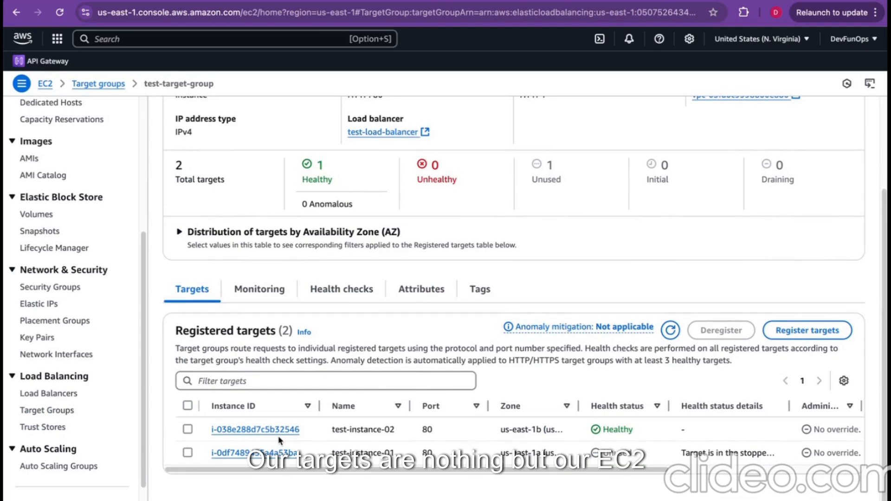
- Switch to the aws-elb diagram and trace the request path freehand from Users to the Application Load Balancer
{"action": "key", "text": "super+Tab"}
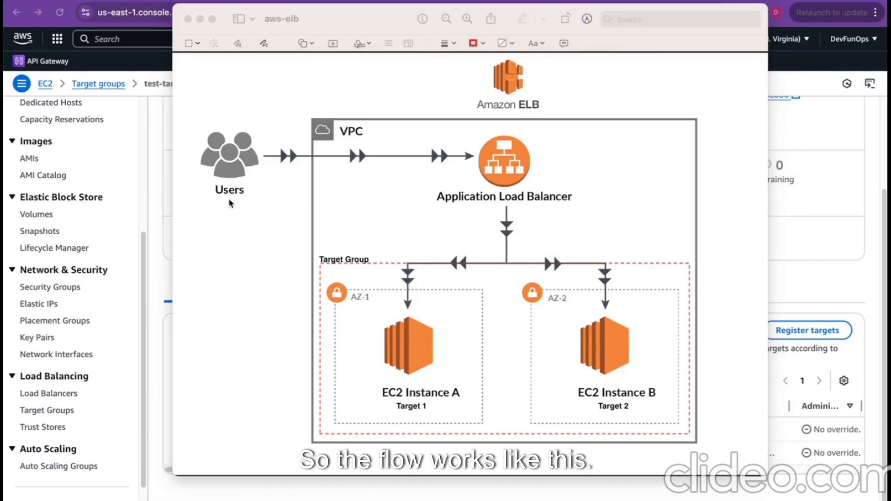
{"action": "mouse_move", "coordinate": [211, 194]}
{"action": "left_mouse_down"}
{"action": "mouse_move", "coordinate": [218, 206]}
{"action": "mouse_move", "coordinate": [426, 191]}
{"action": "mouse_move", "coordinate": [437, 181]}
{"action": "mouse_move", "coordinate": [442, 215]}
{"action": "left_mouse_up"}
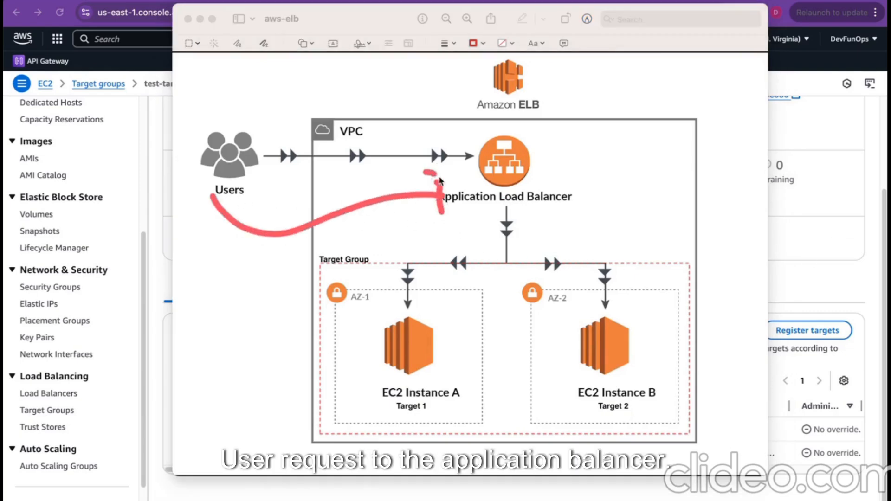